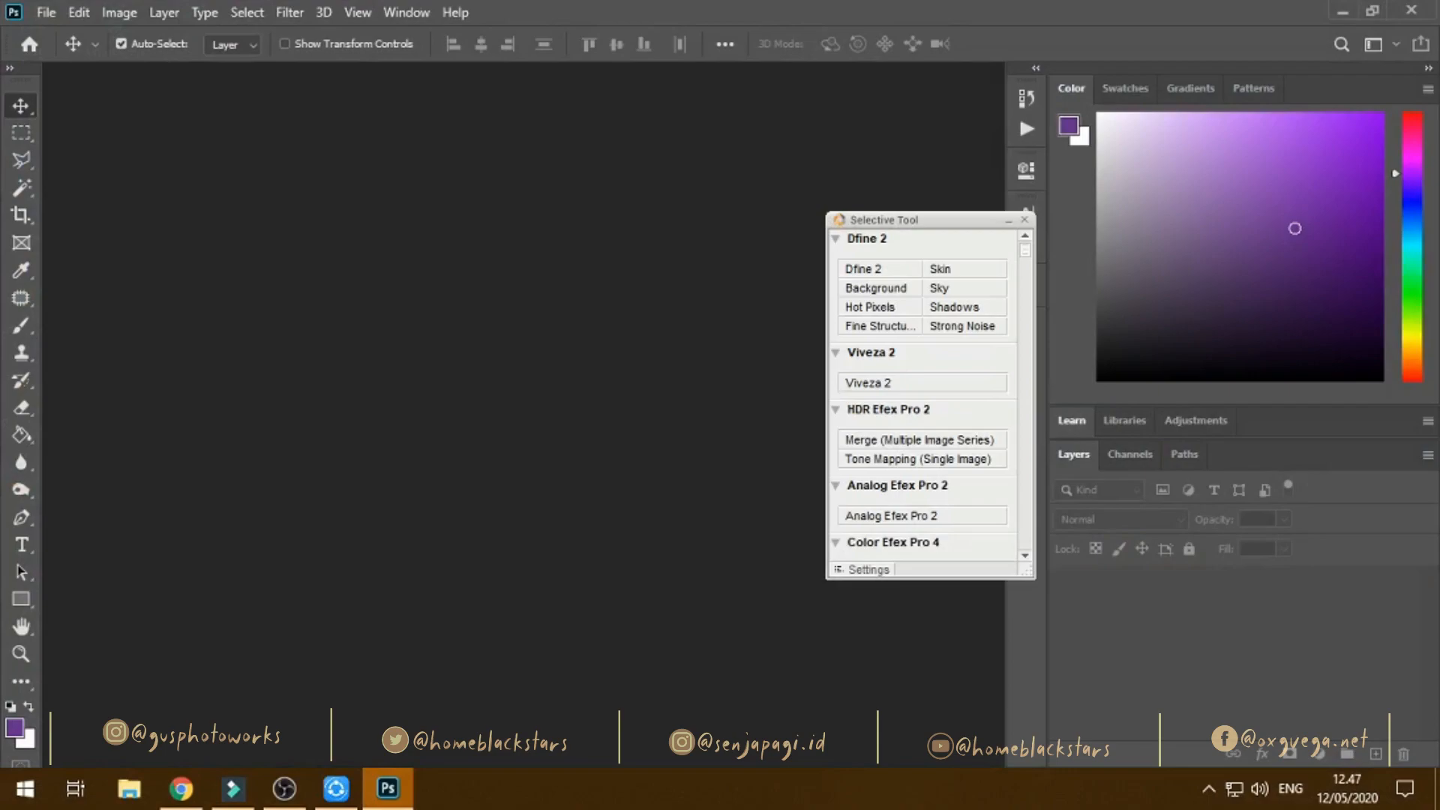
# Close the floating Selective Tool panel and open all four photos from the Pictures folder BE9 Contoh.
pyautogui.click(1024, 220)
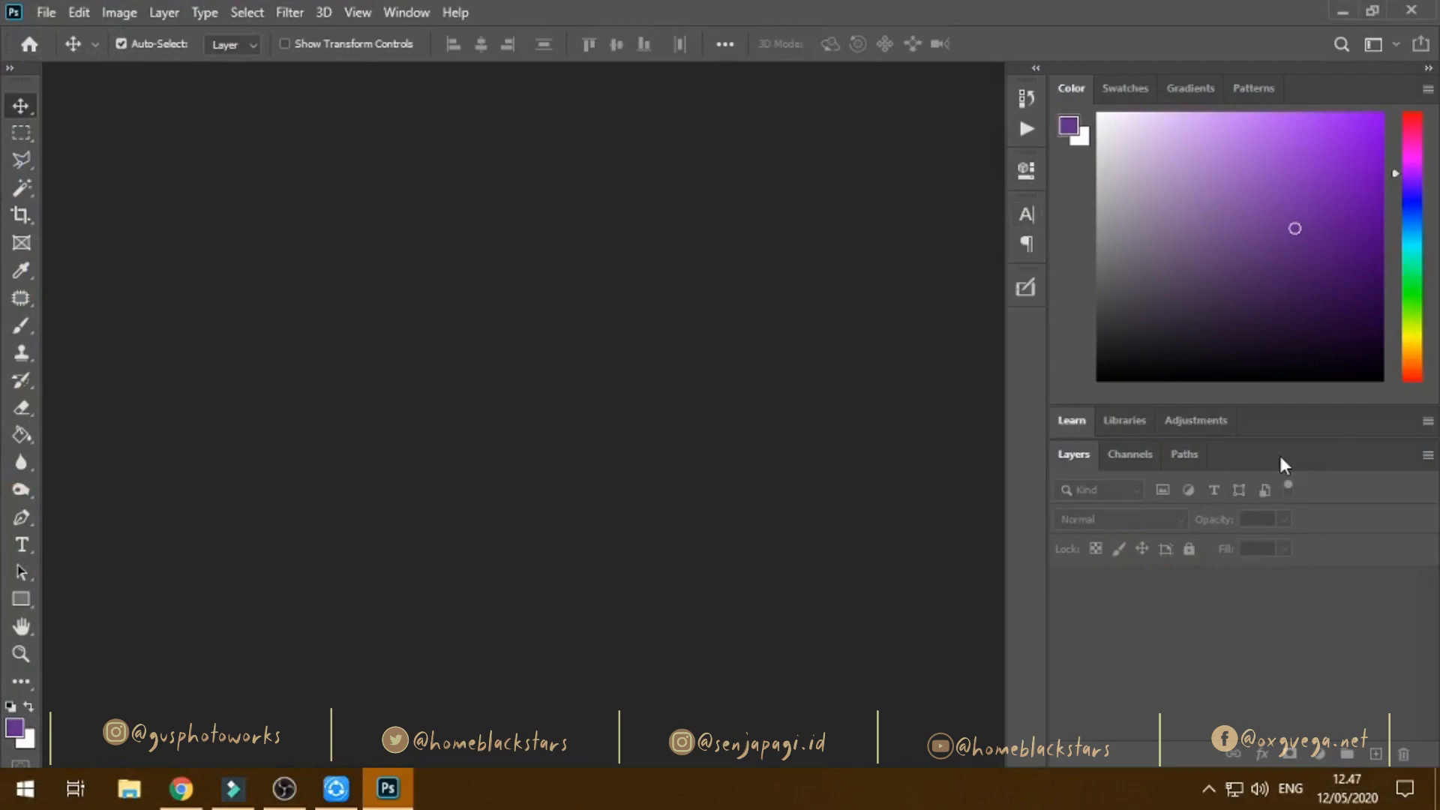
pyautogui.click(43, 14)
pyautogui.click(60, 64)
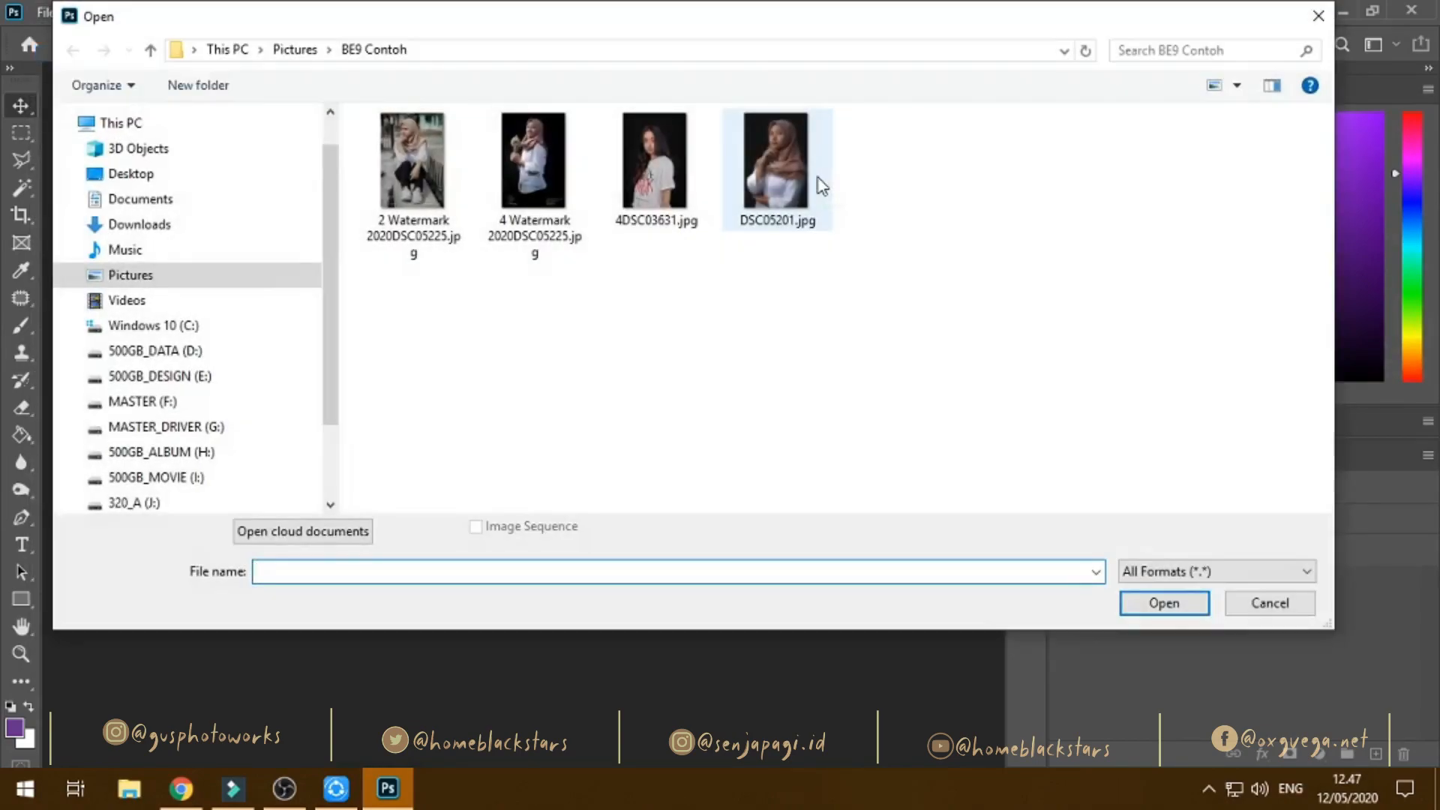
pyautogui.click(295, 50)
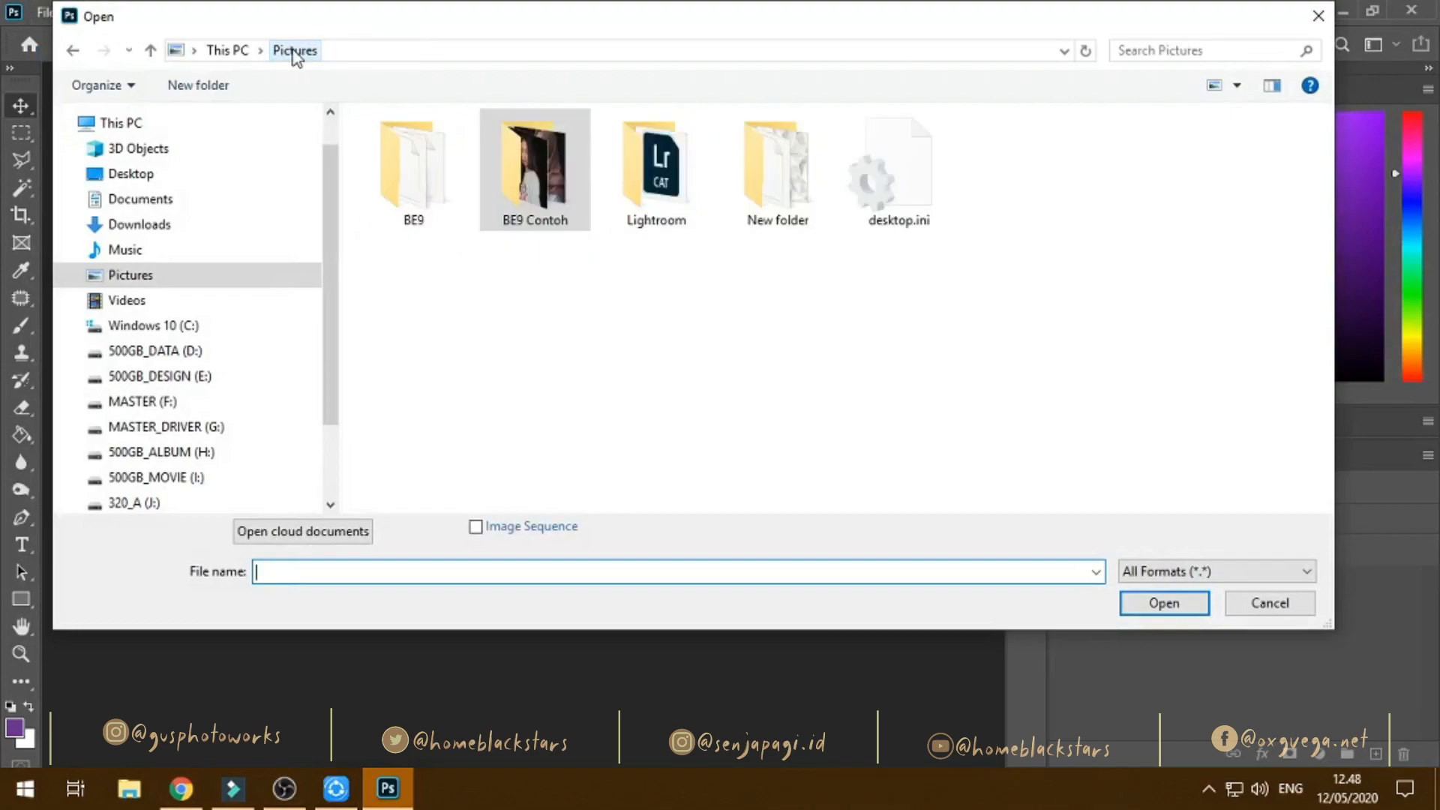
pyautogui.doubleClick(550, 217)
pyautogui.moveTo(400, 290); pyautogui.dragTo(847, 207)
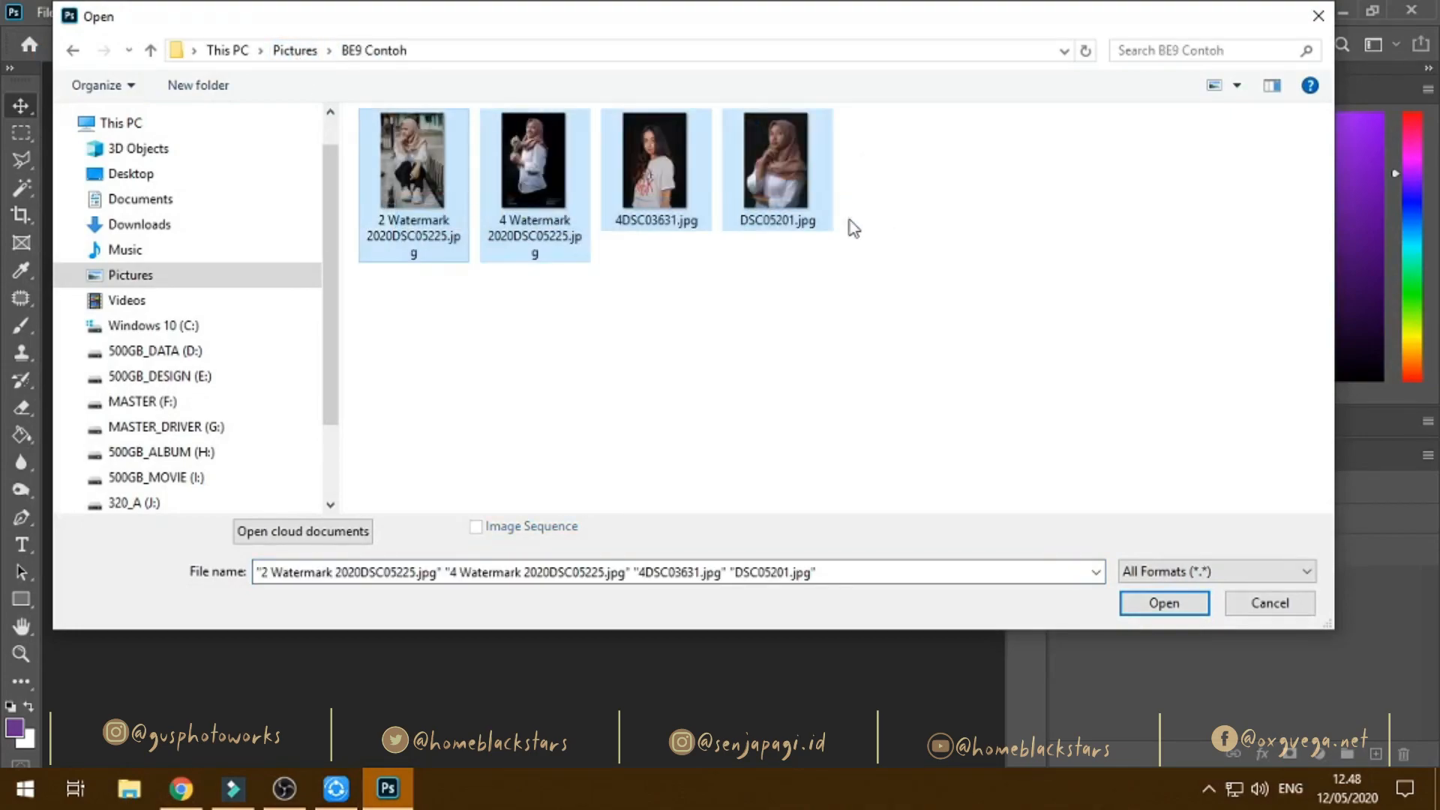
pyautogui.click(1139, 600)
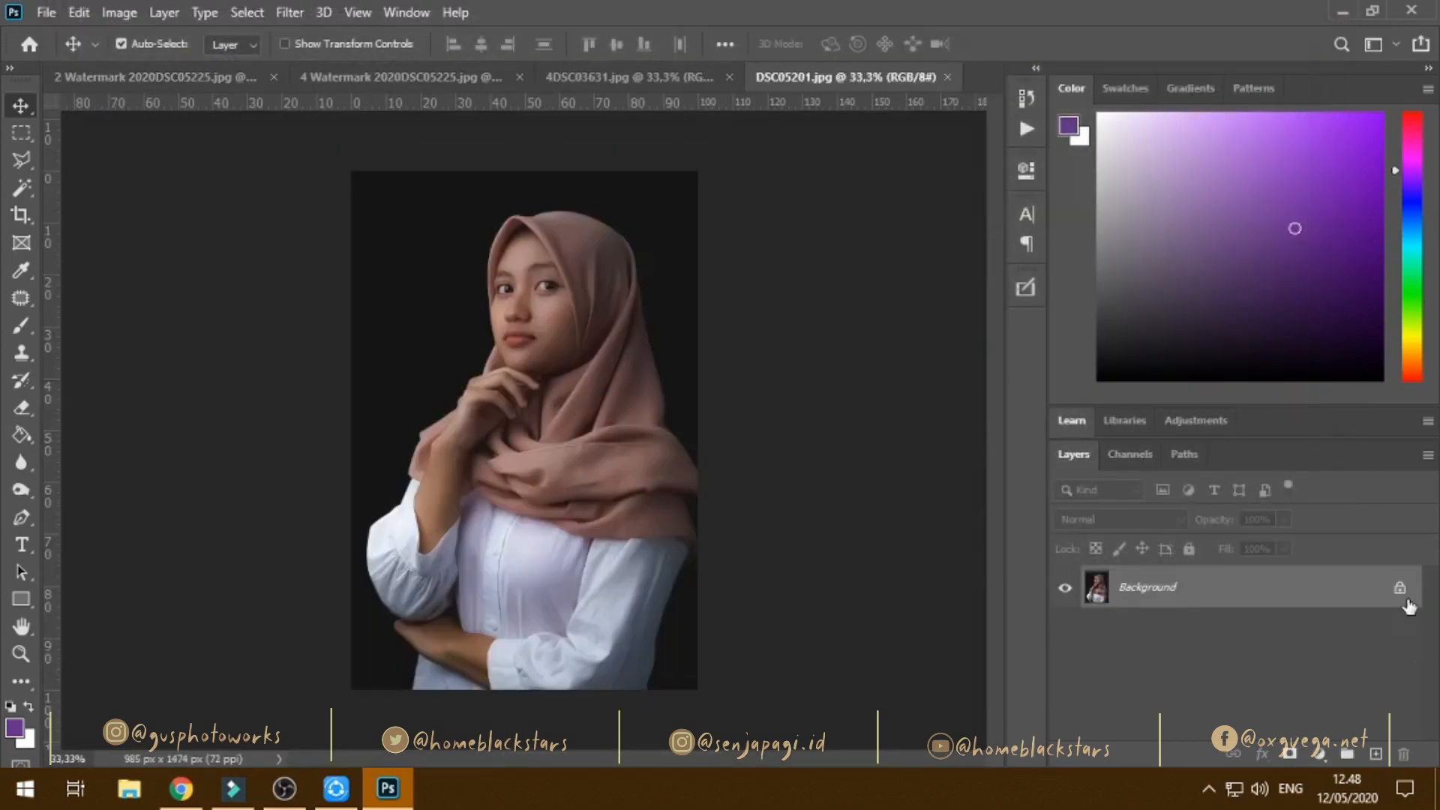
pyautogui.click(1400, 589)
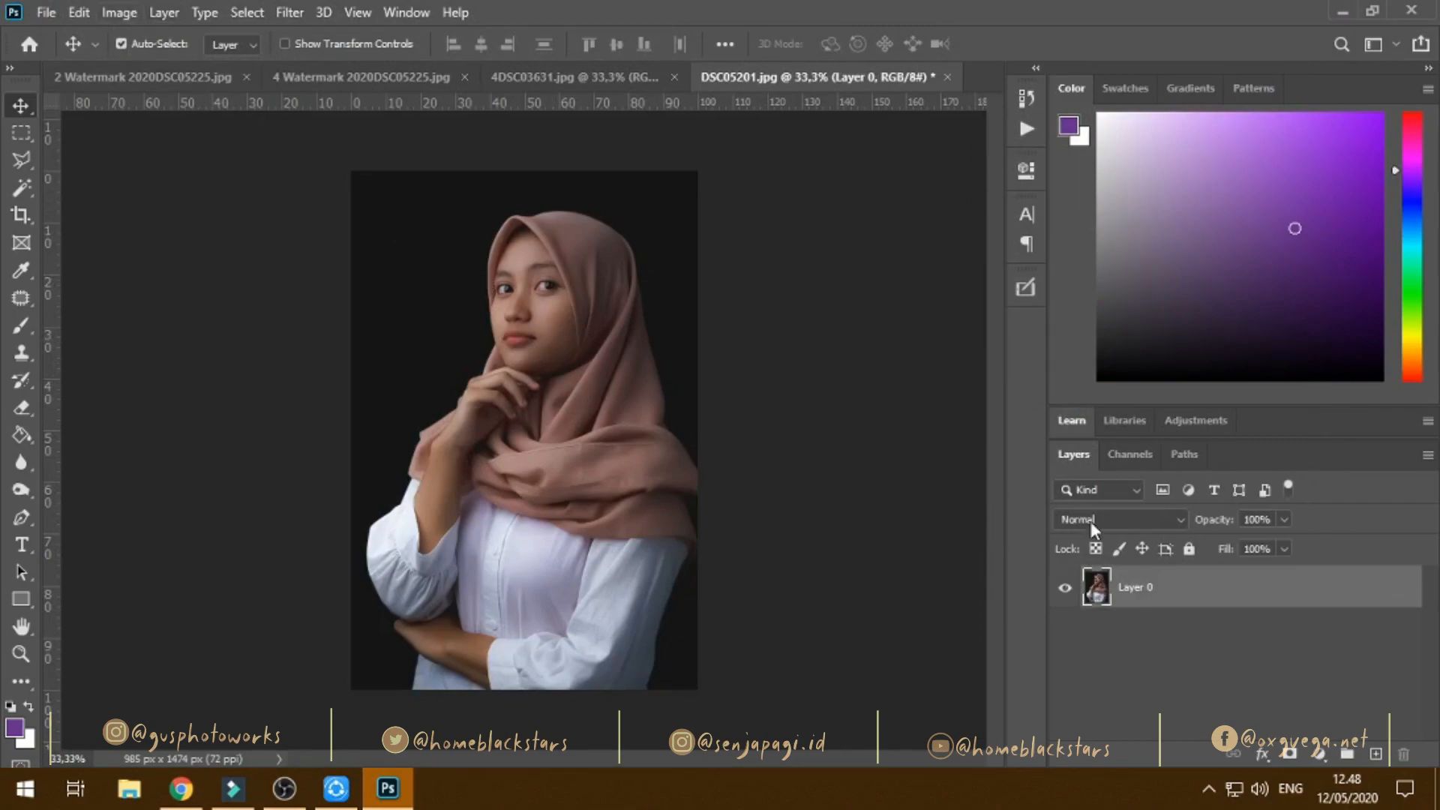
pyautogui.click(81, 14)
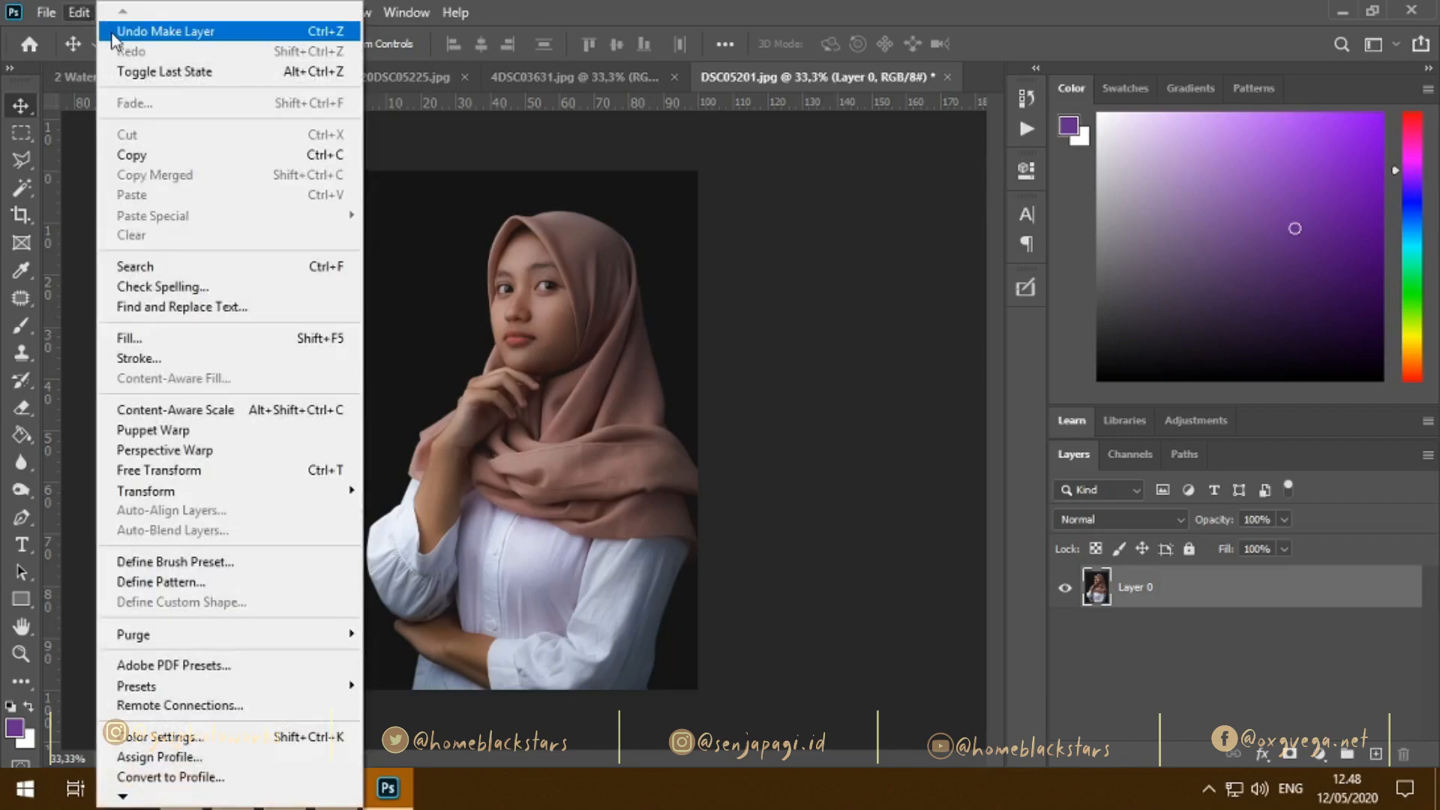
pyautogui.click(111, 30)
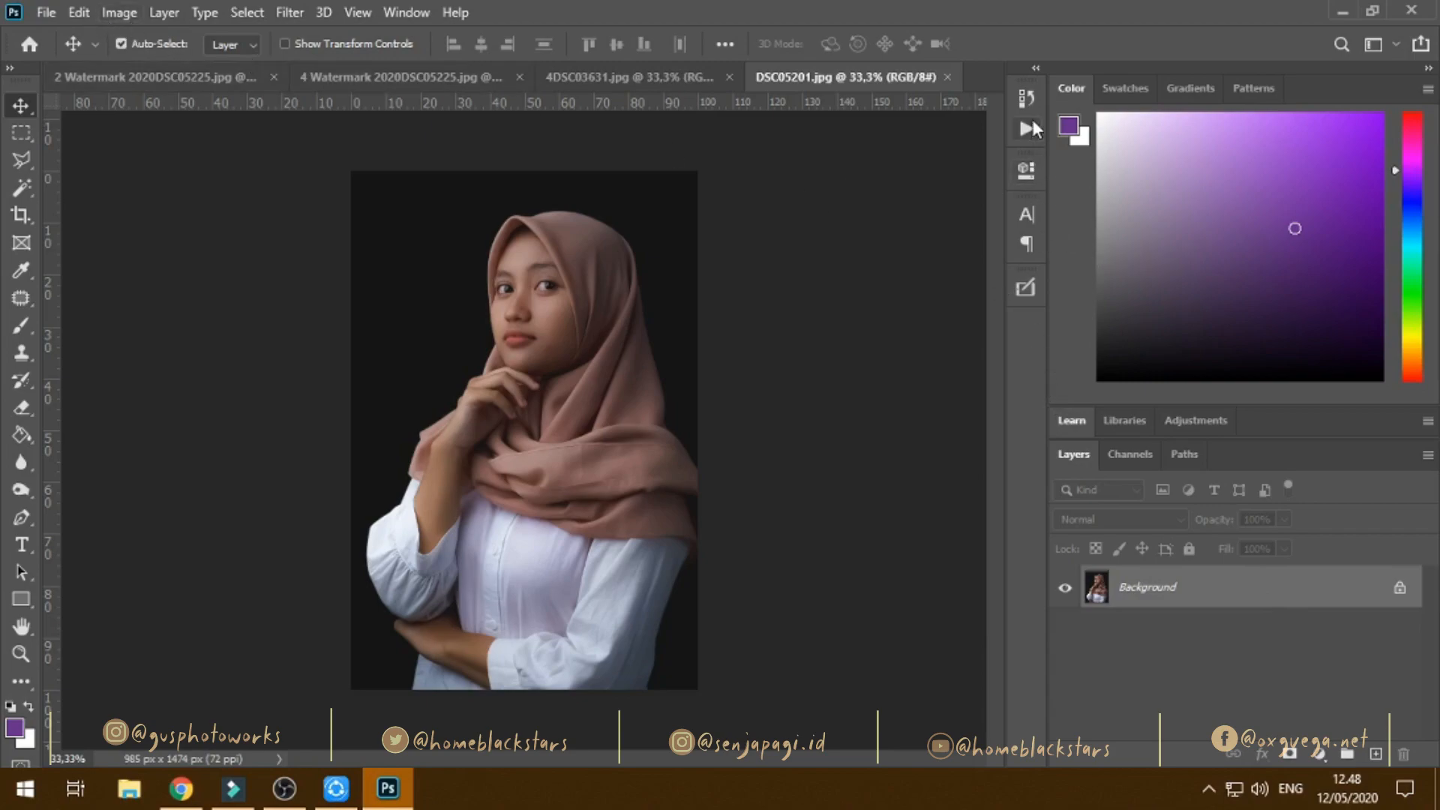
# Convert the locked Background layer of DSC05201.jpg to a normal layer and display the Actions list.
pyautogui.click(1395, 594)
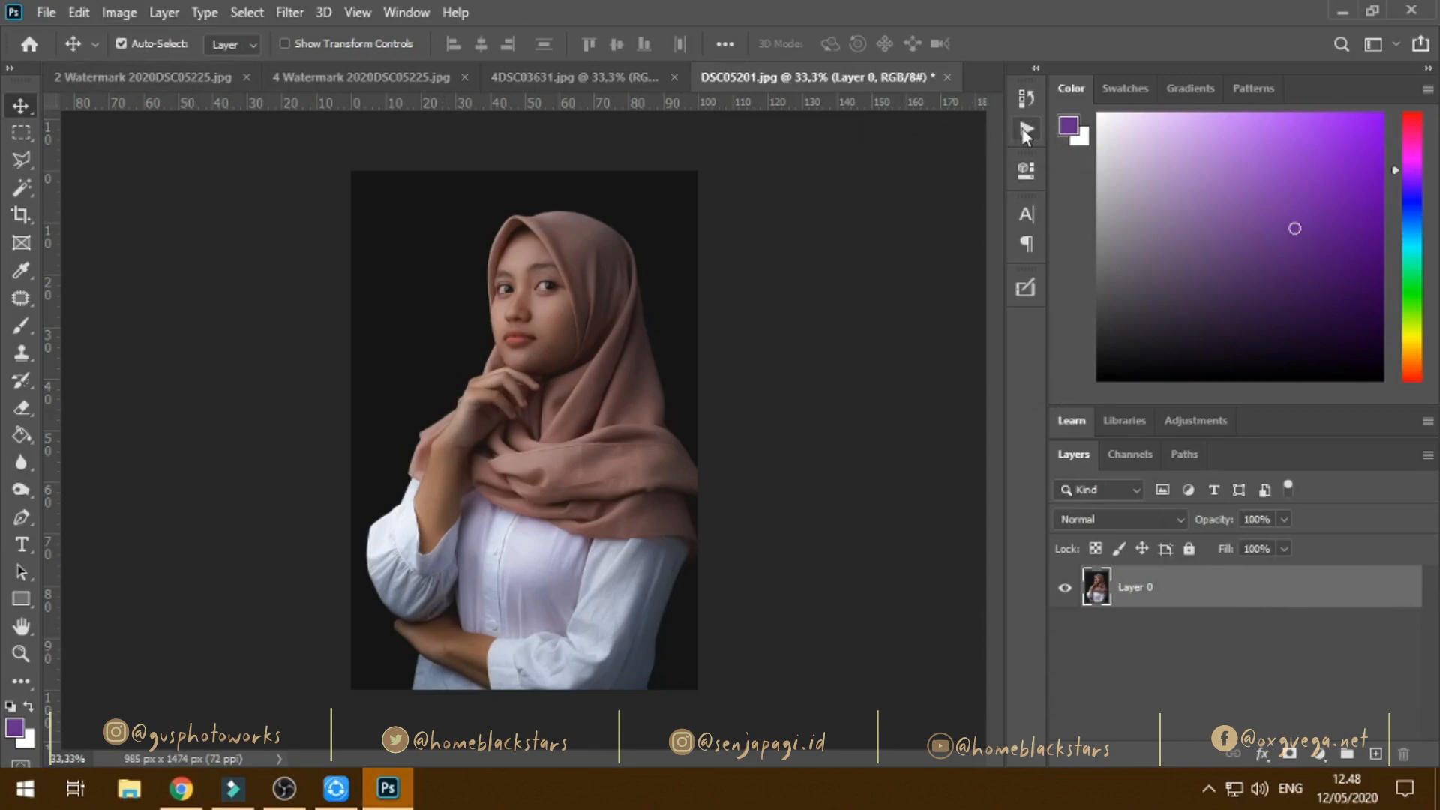
pyautogui.click(411, 14)
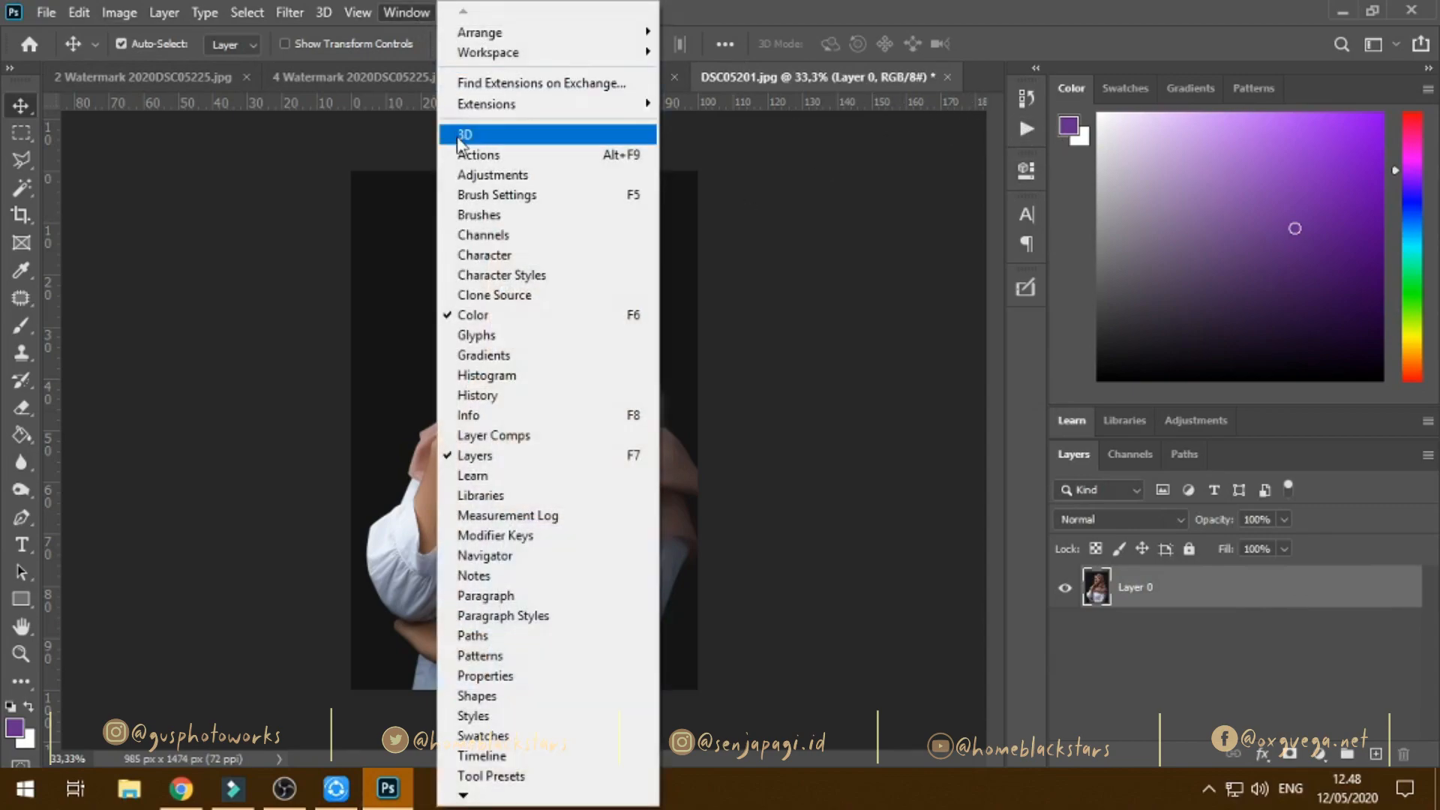
pyautogui.click(527, 156)
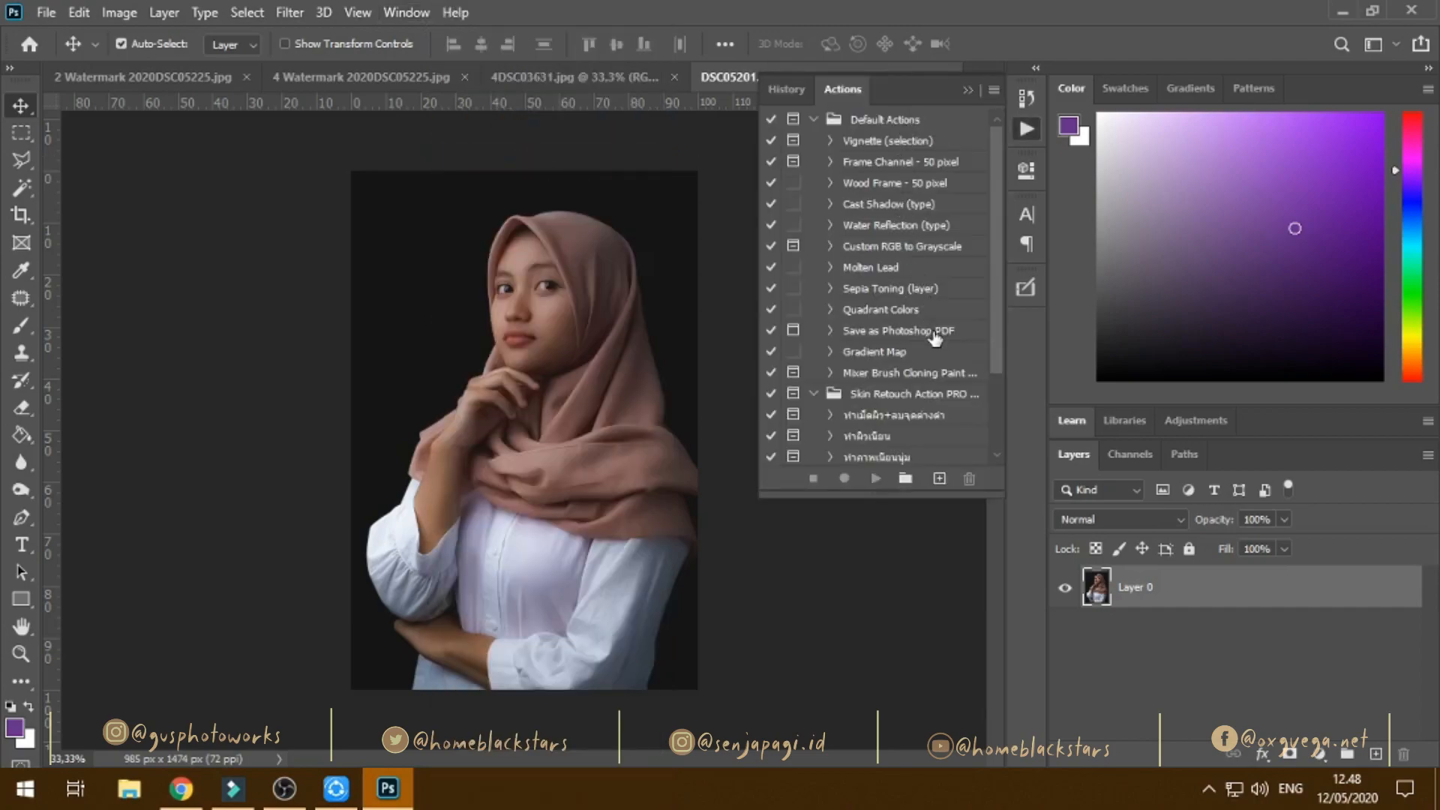
pyautogui.scroll(-2, 936, 355)
pyautogui.scroll(-1, 936, 355)
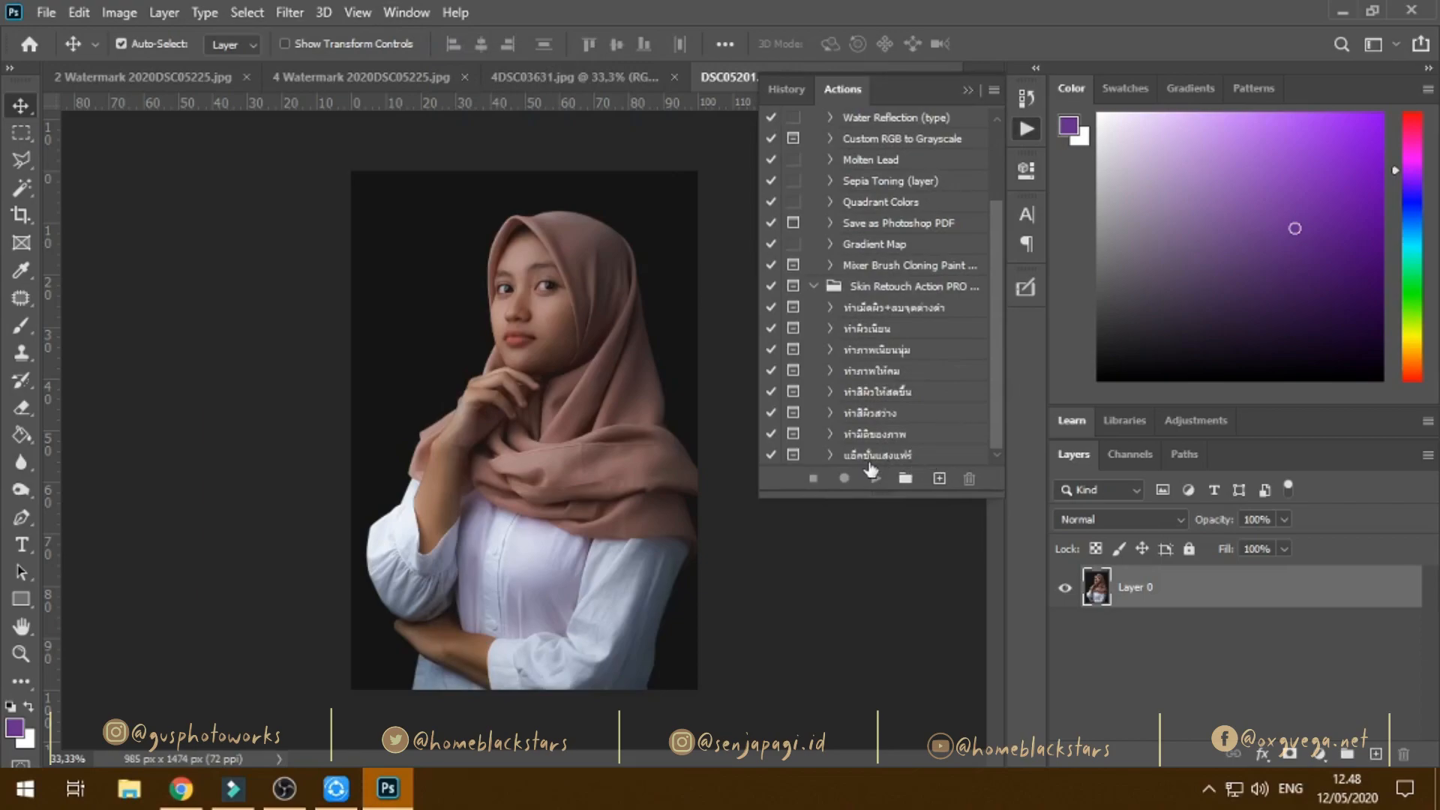
pyautogui.click(973, 88)
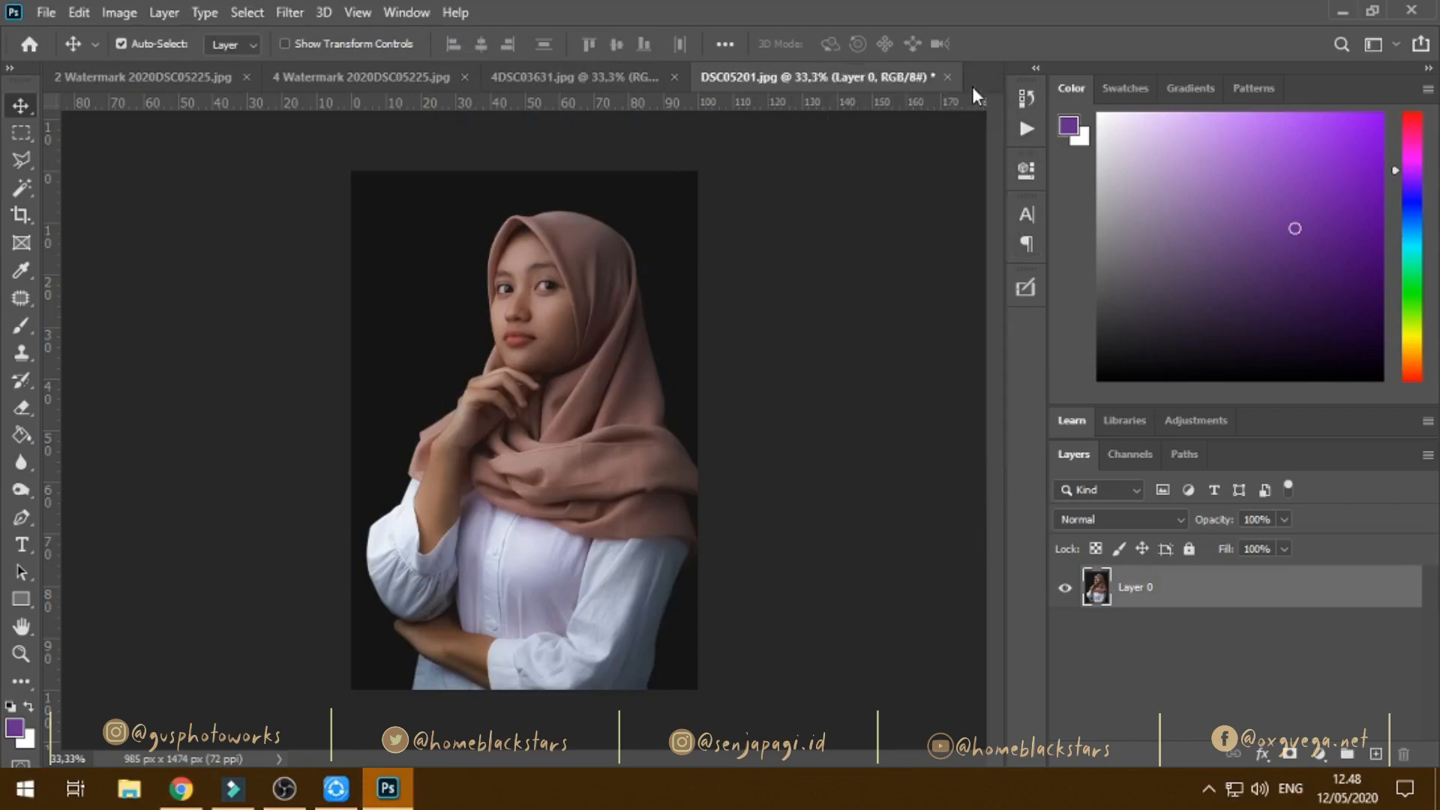
pyautogui.click(1027, 128)
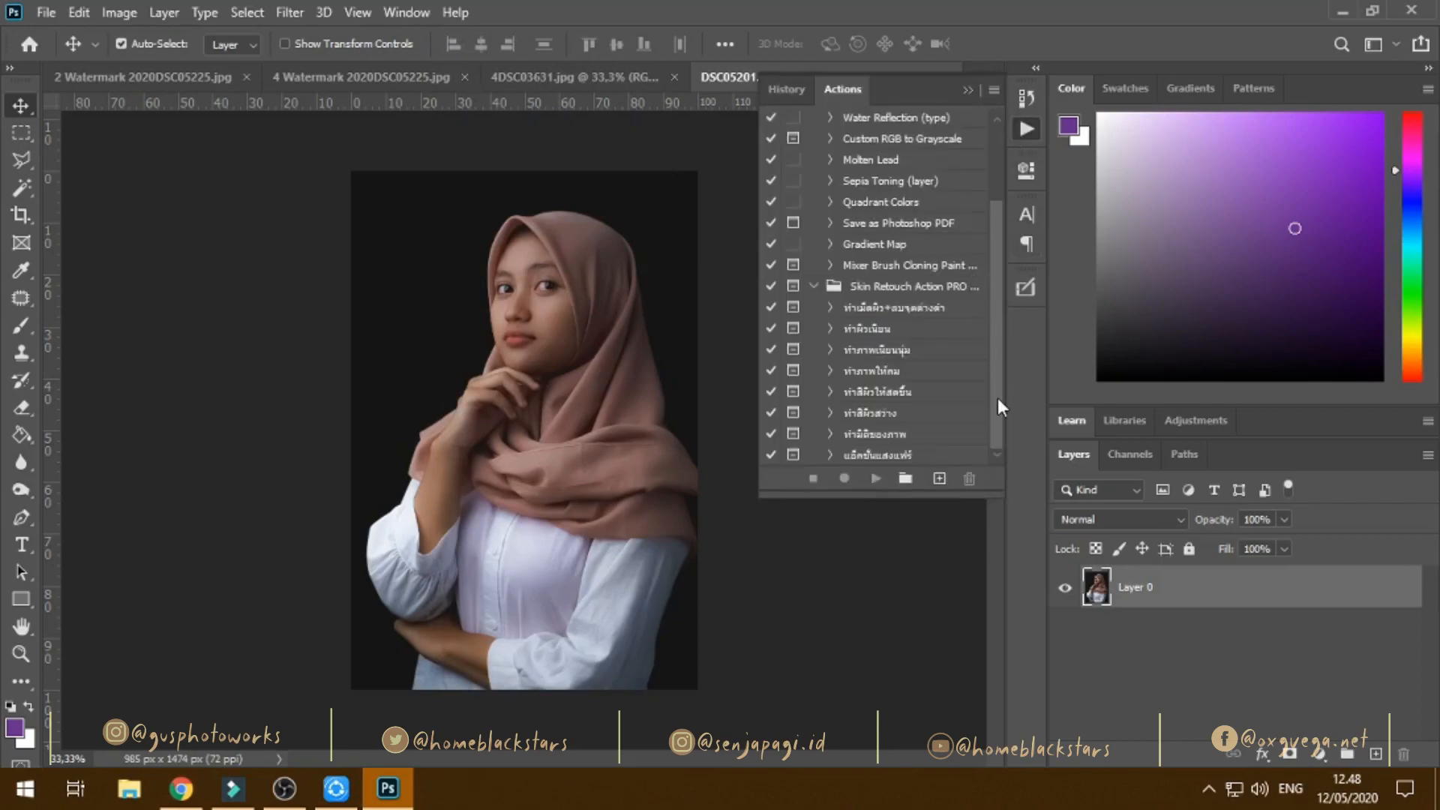
# Create a new action set named POLAROID.
pyautogui.click(907, 478)
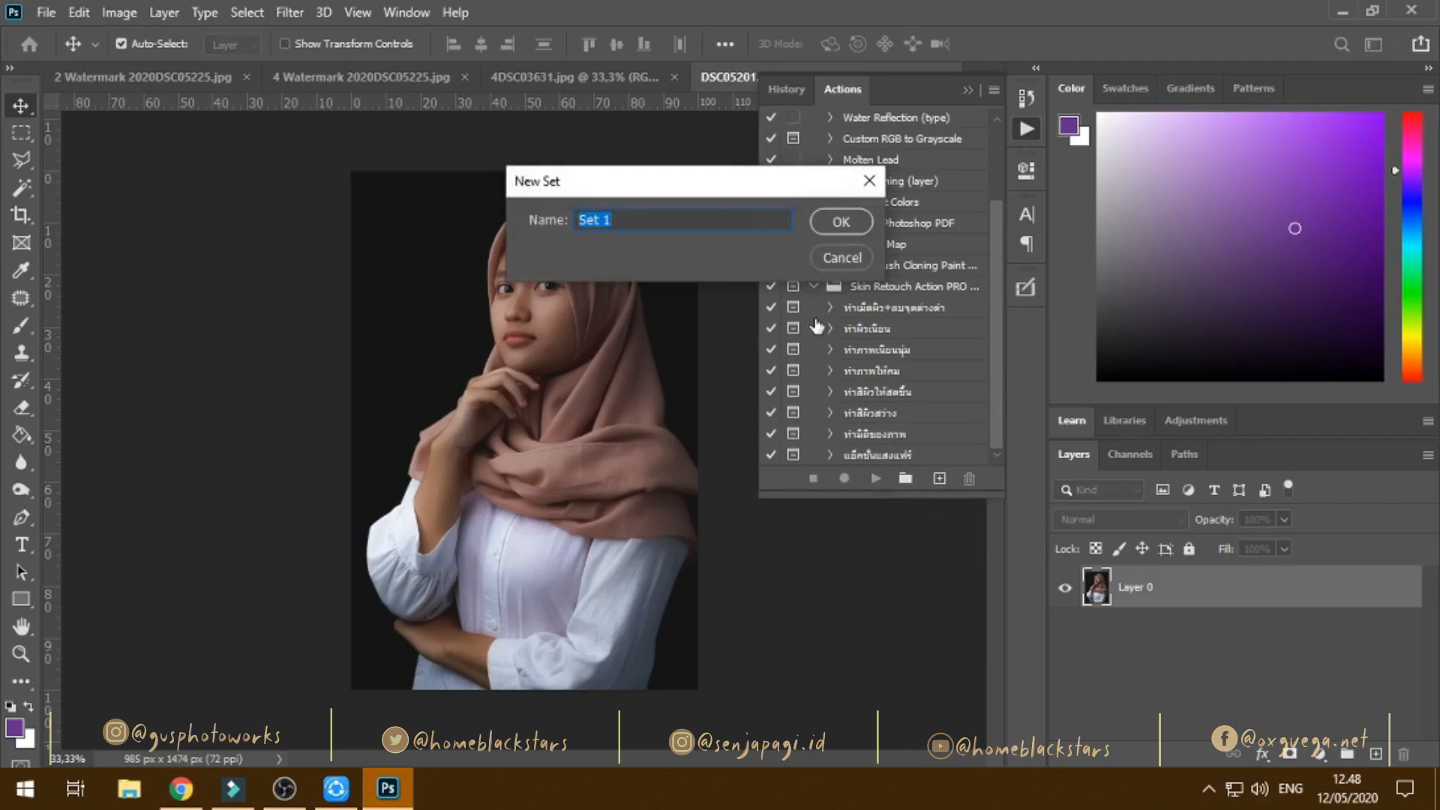
pyautogui.write('POLAROID')
pyautogui.click(832, 222)
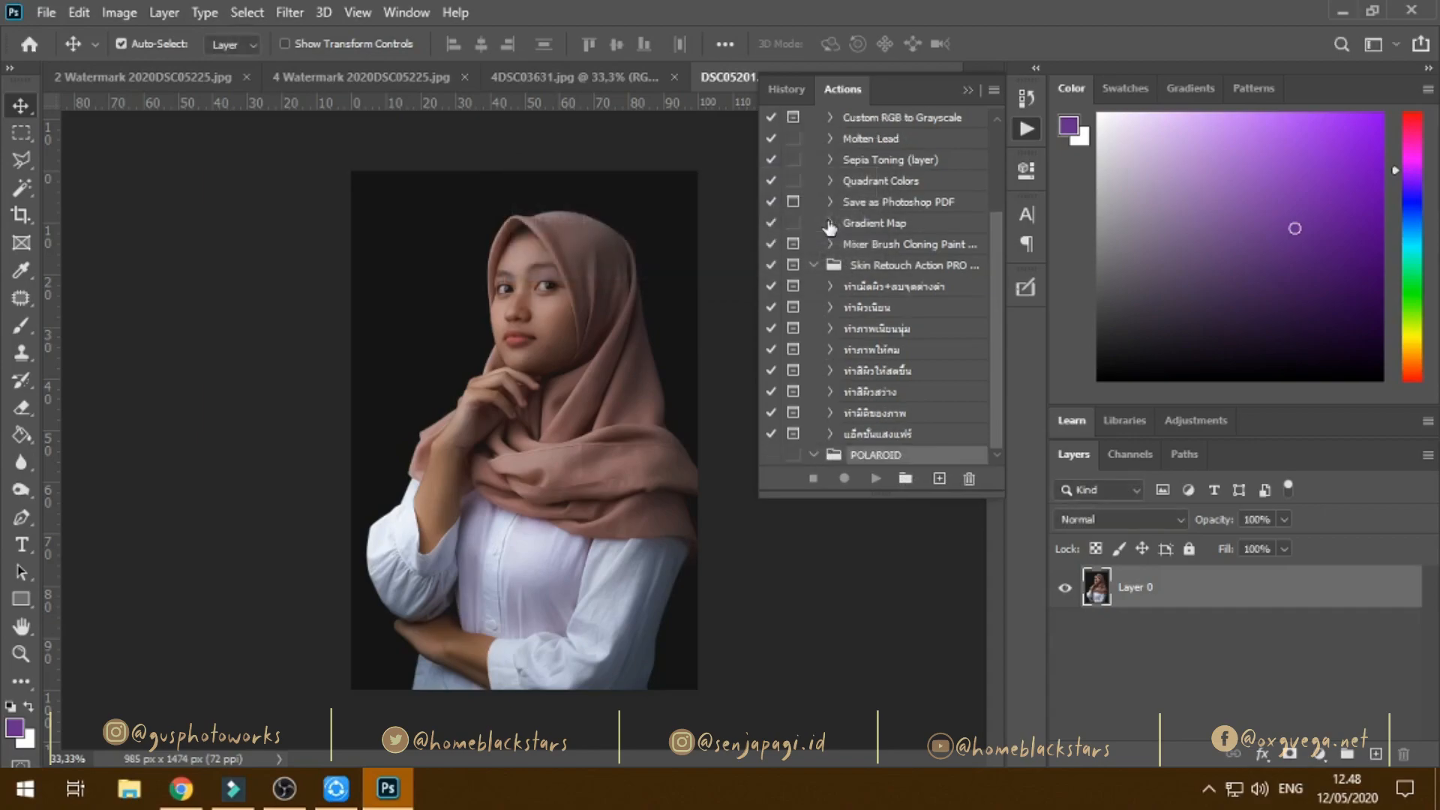
# Create an action named Polaroid 2R in the POLAROID set with function key Shift+F2 and start recording it.
pyautogui.click(939, 480)
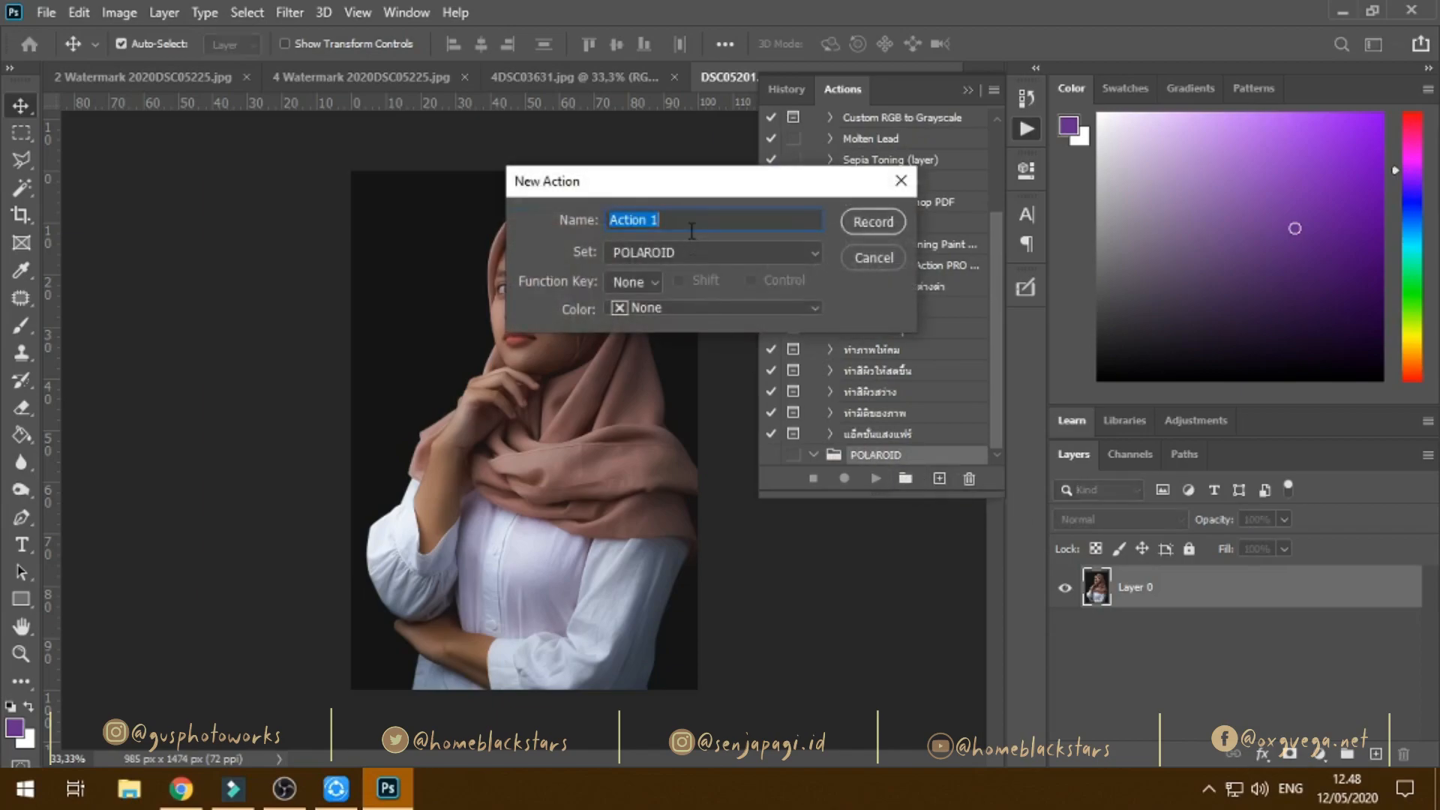
pyautogui.write('Po')
pyautogui.click(615, 280)
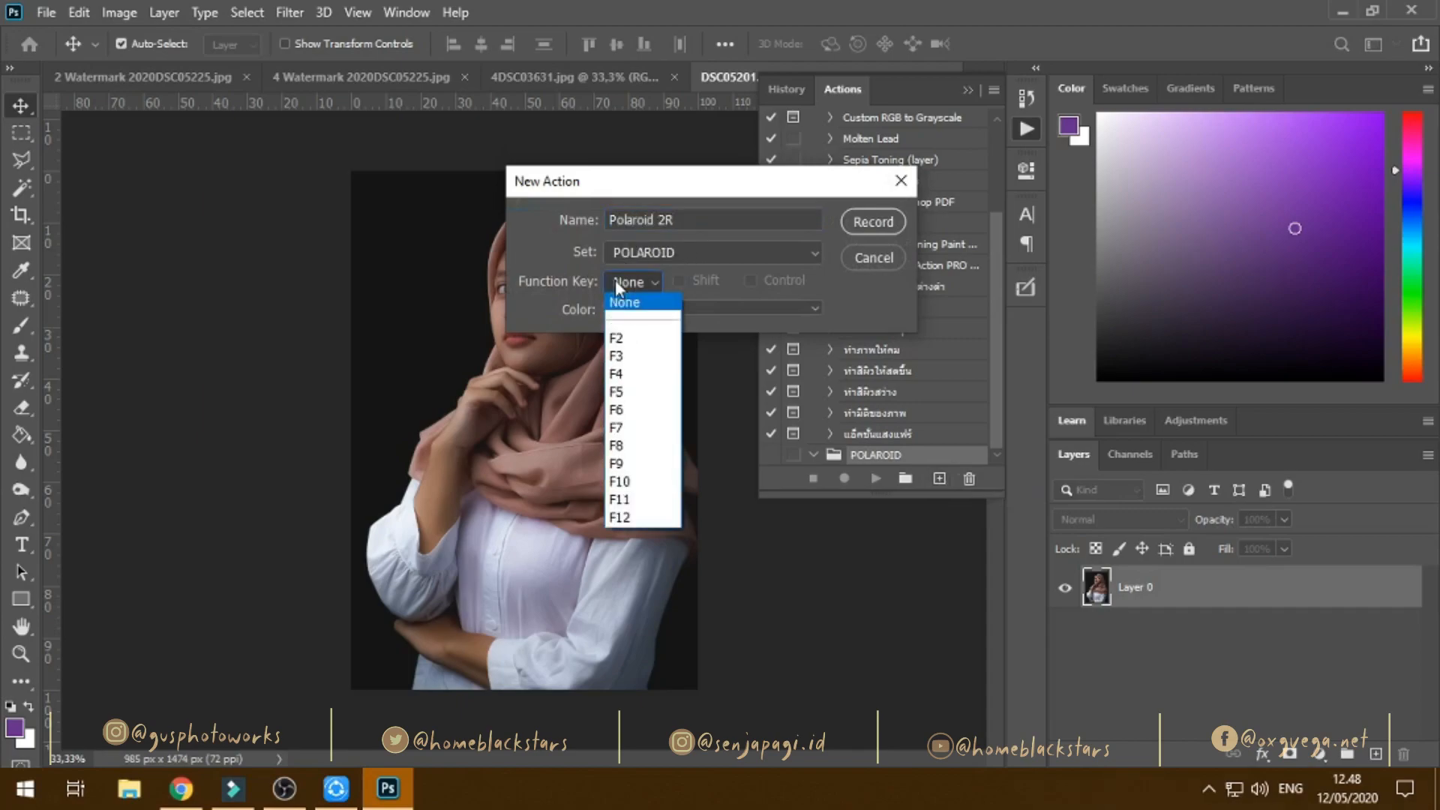
pyautogui.click(623, 339)
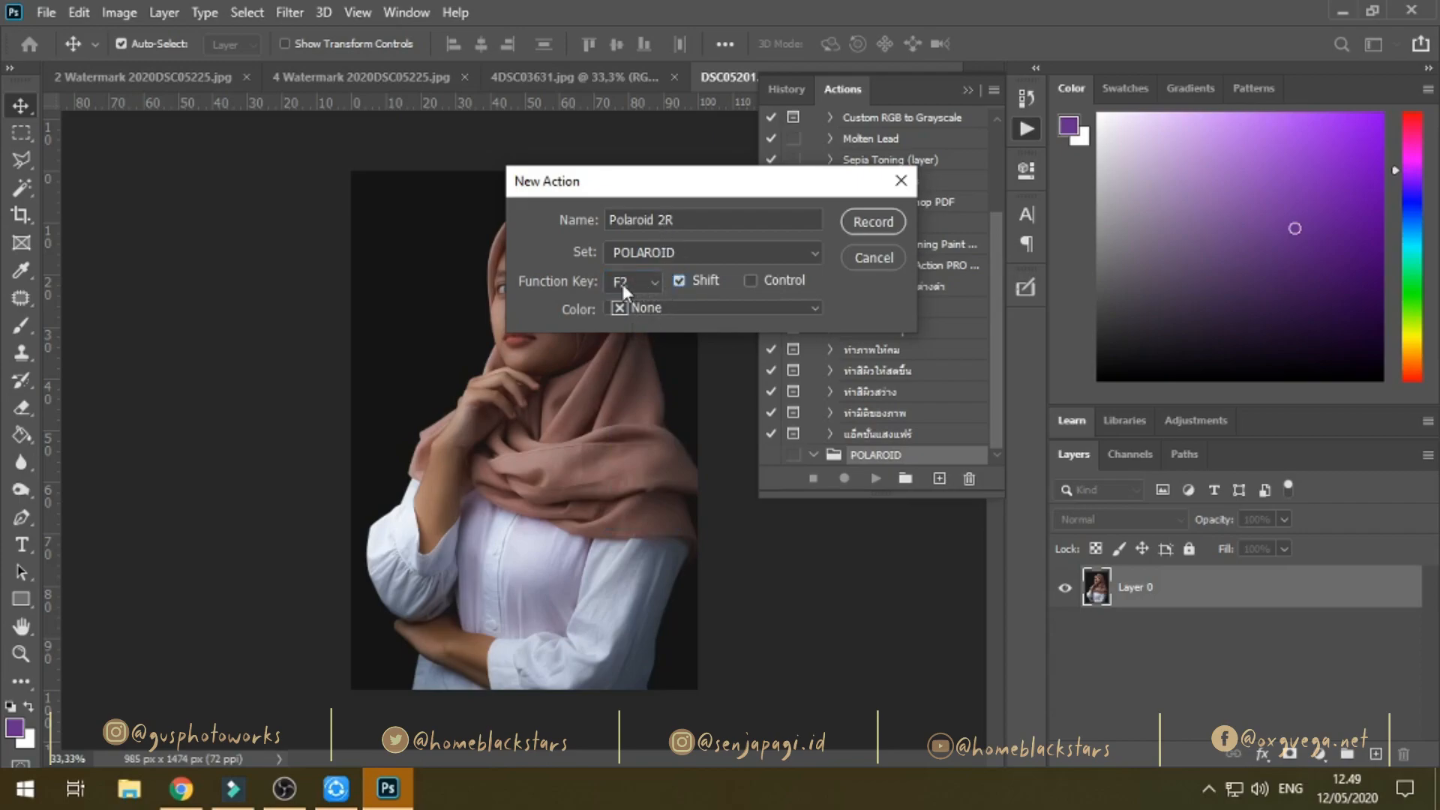
pyautogui.click(691, 308)
pyautogui.click(692, 309)
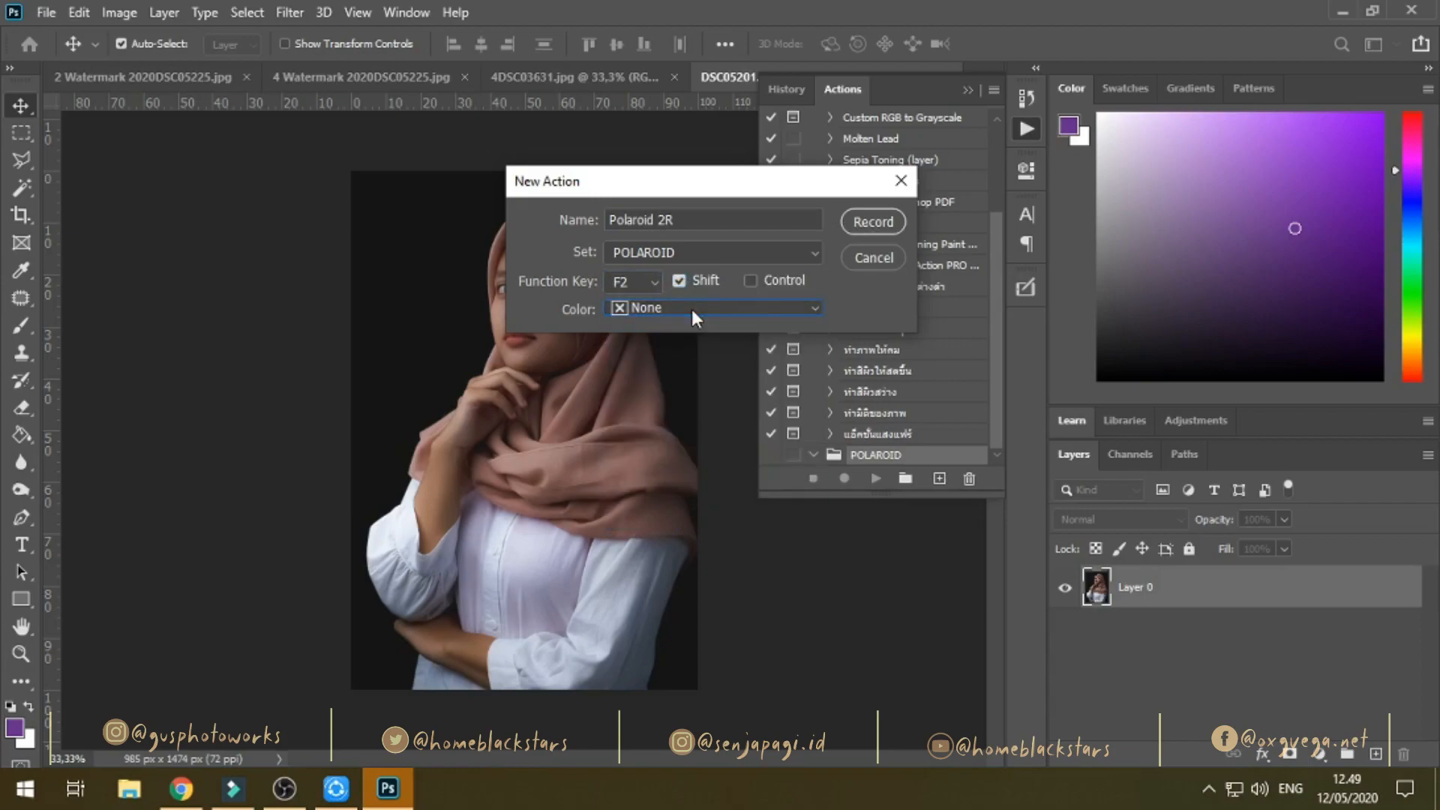
pyautogui.click(880, 222)
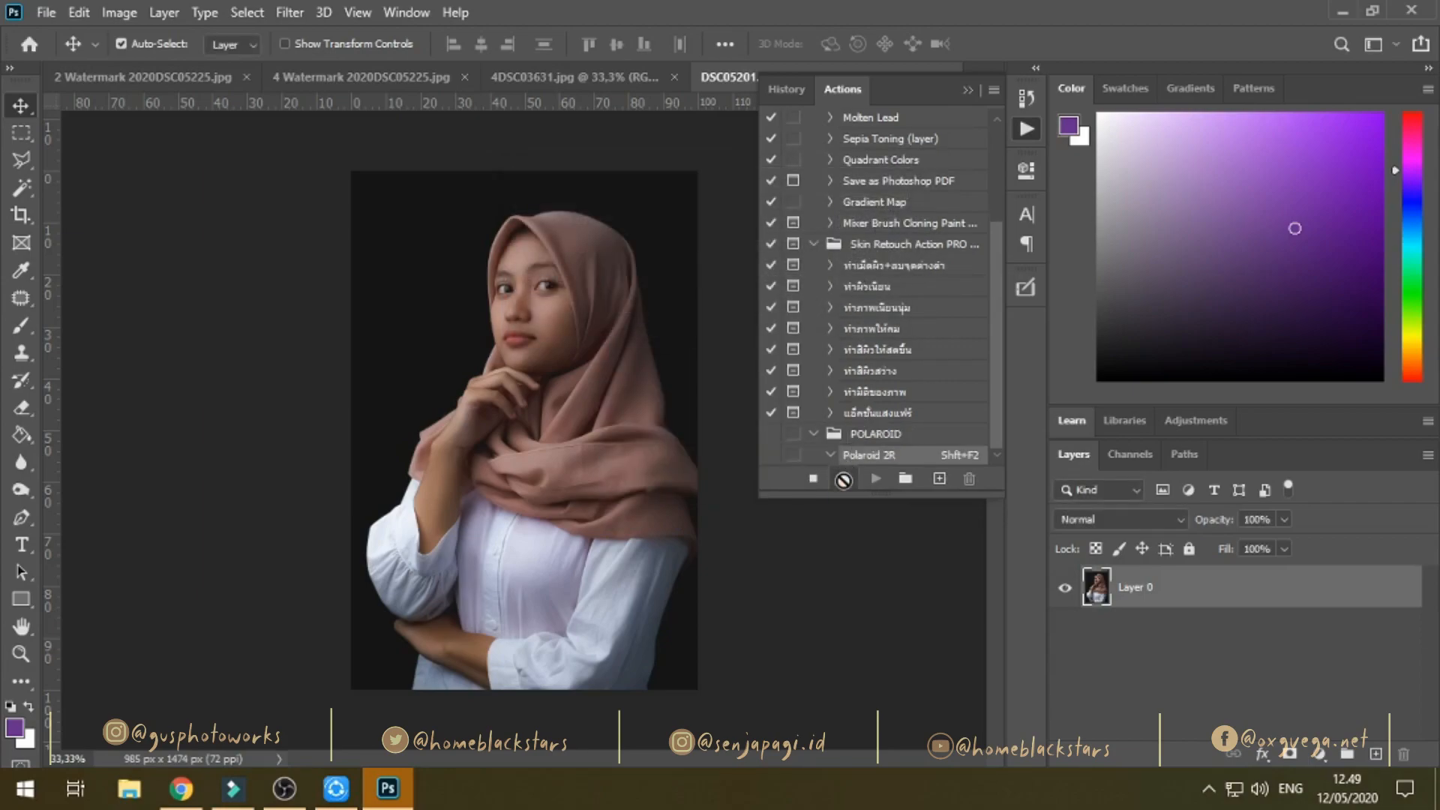
# Resize the image to 6 cm wide by 9 cm high at 300 pixels/inch, with the proportions unlinked.
pyautogui.click(123, 12)
pyautogui.click(160, 171)
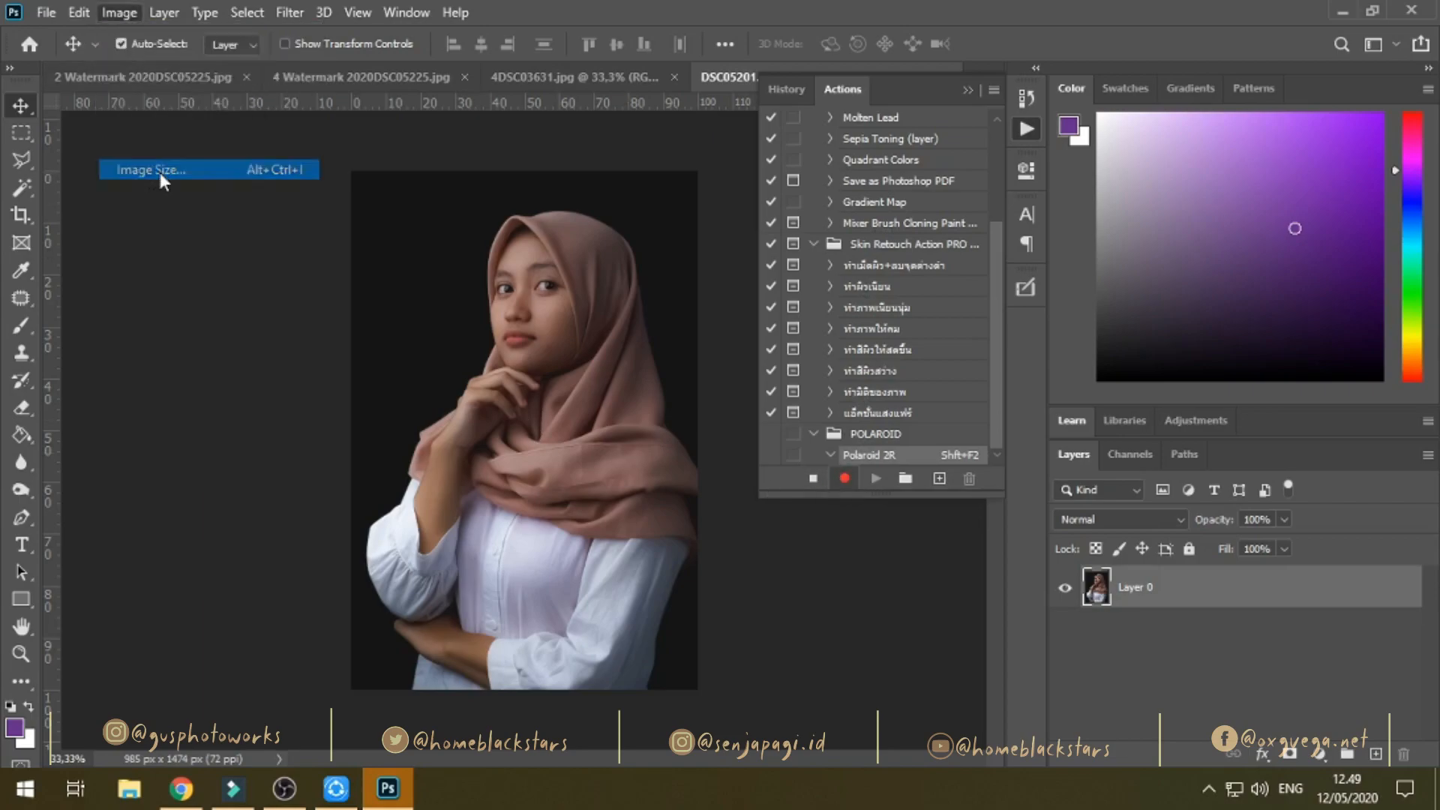
pyautogui.click(736, 252)
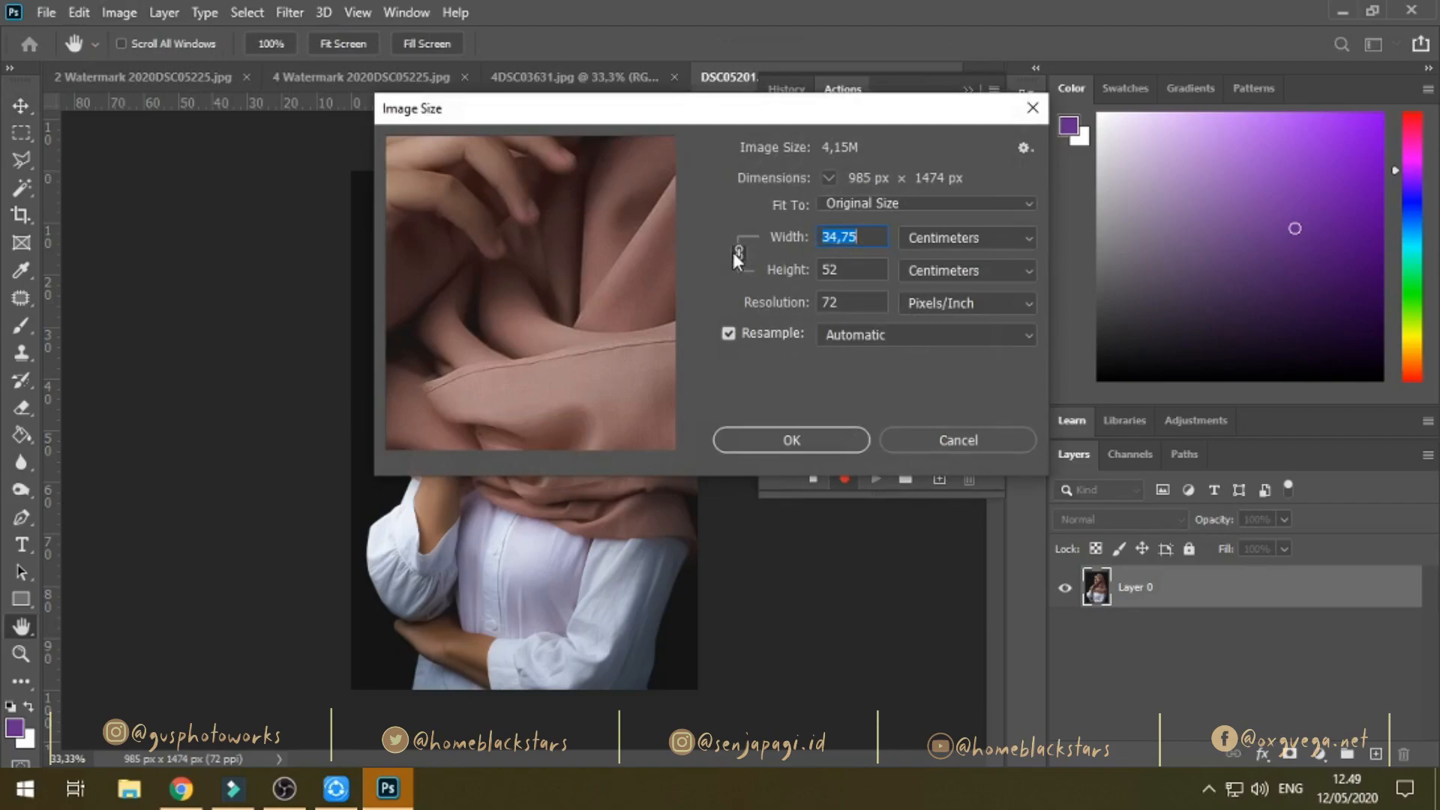
pyautogui.click(741, 254)
pyautogui.write('6')
pyautogui.moveTo(851, 279); pyautogui.dragTo(807, 303)
pyautogui.write('9')
pyautogui.write('300')
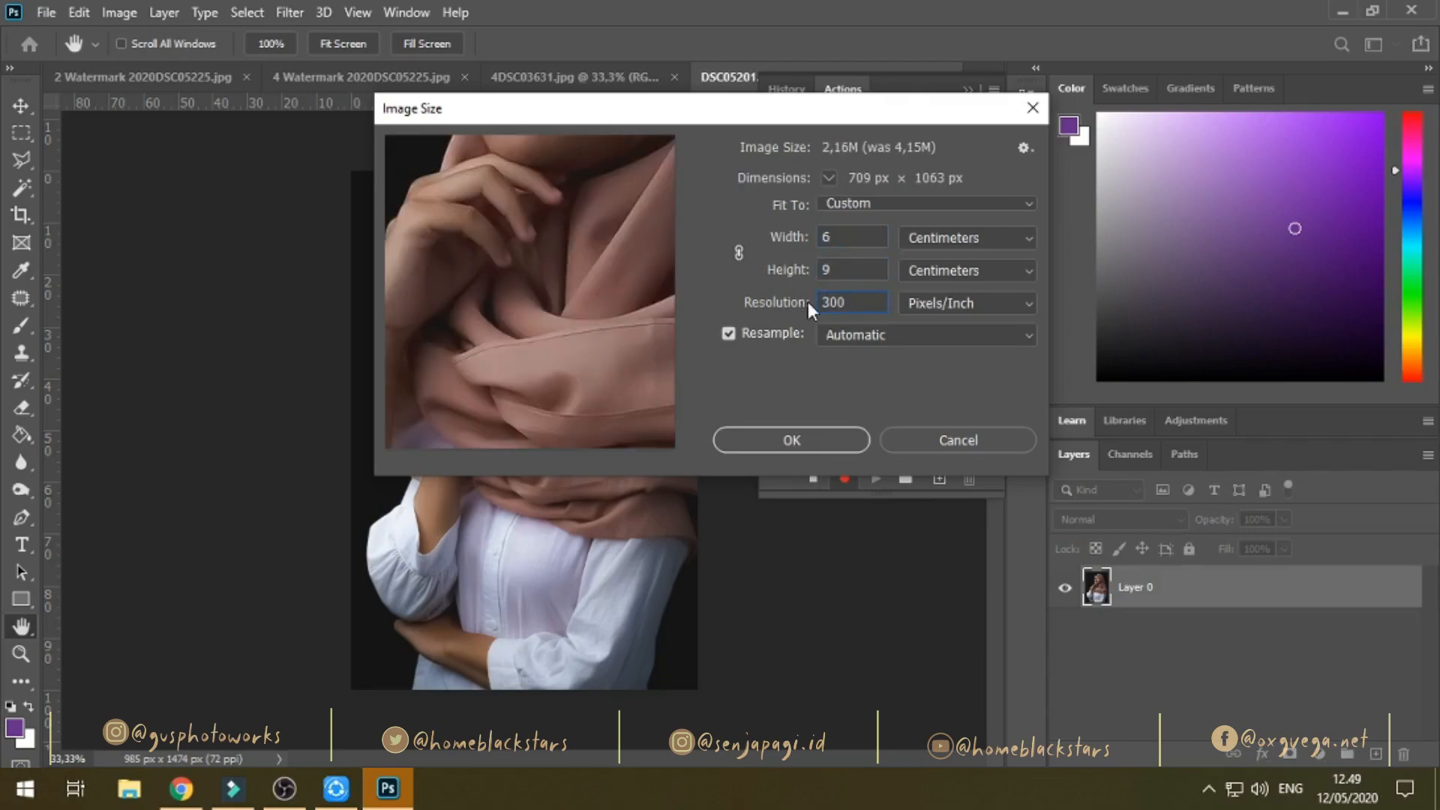
pyautogui.click(789, 441)
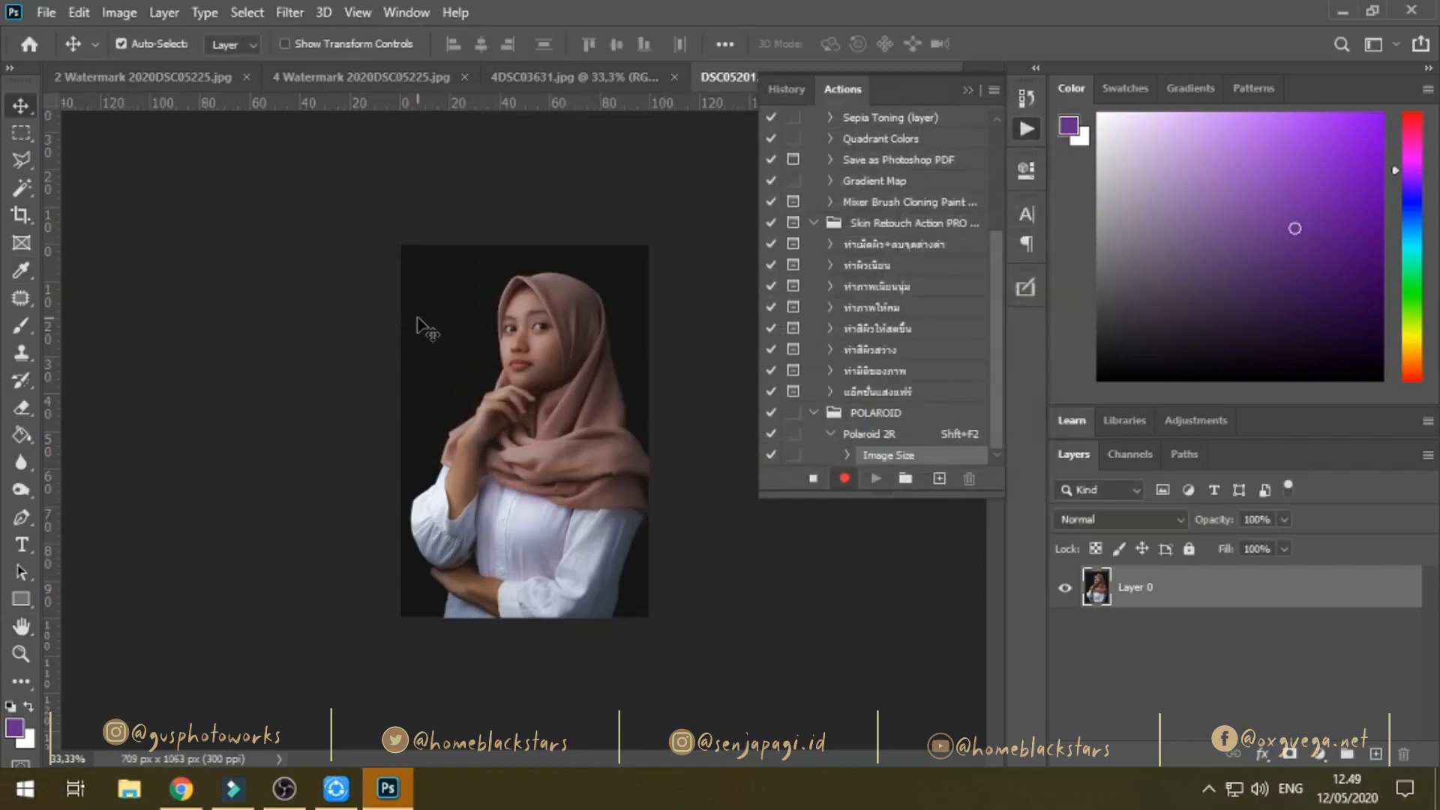
# Extend the canvas by 1 cm in width and 1 cm in height relative to its current size, using centimeters.
pyautogui.click(124, 13)
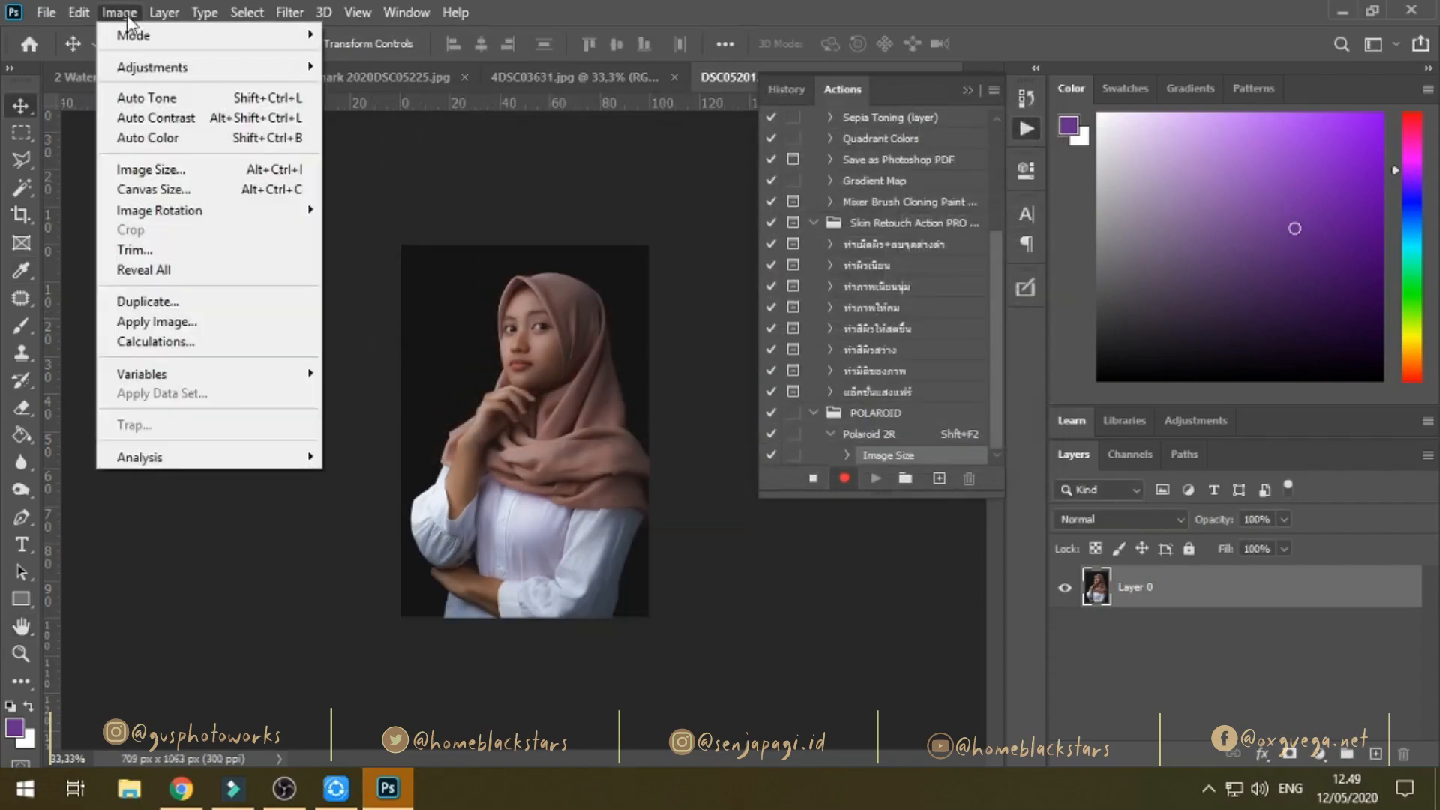
pyautogui.click(151, 190)
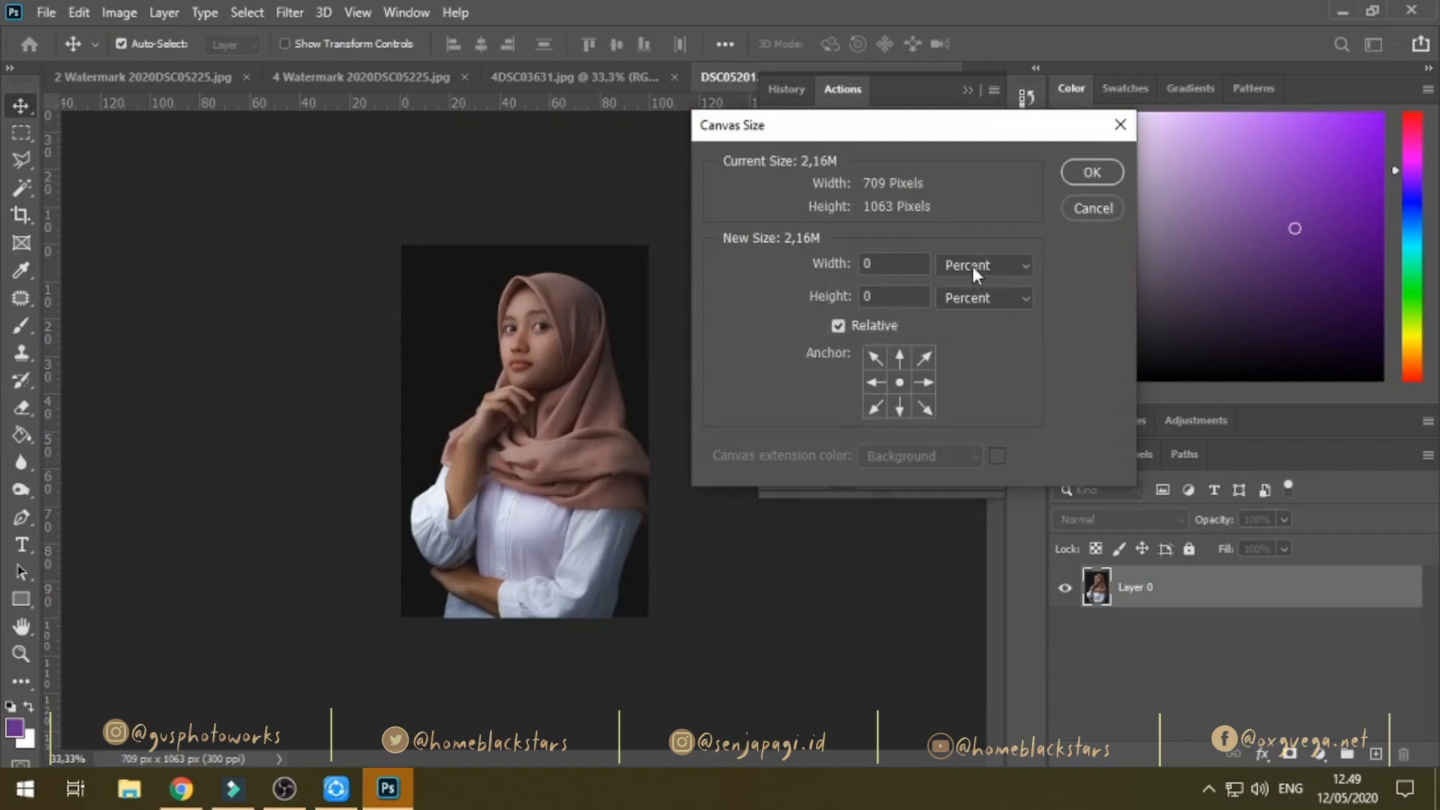
pyautogui.click(871, 327)
pyautogui.click(975, 268)
pyautogui.click(976, 339)
pyautogui.click(820, 262)
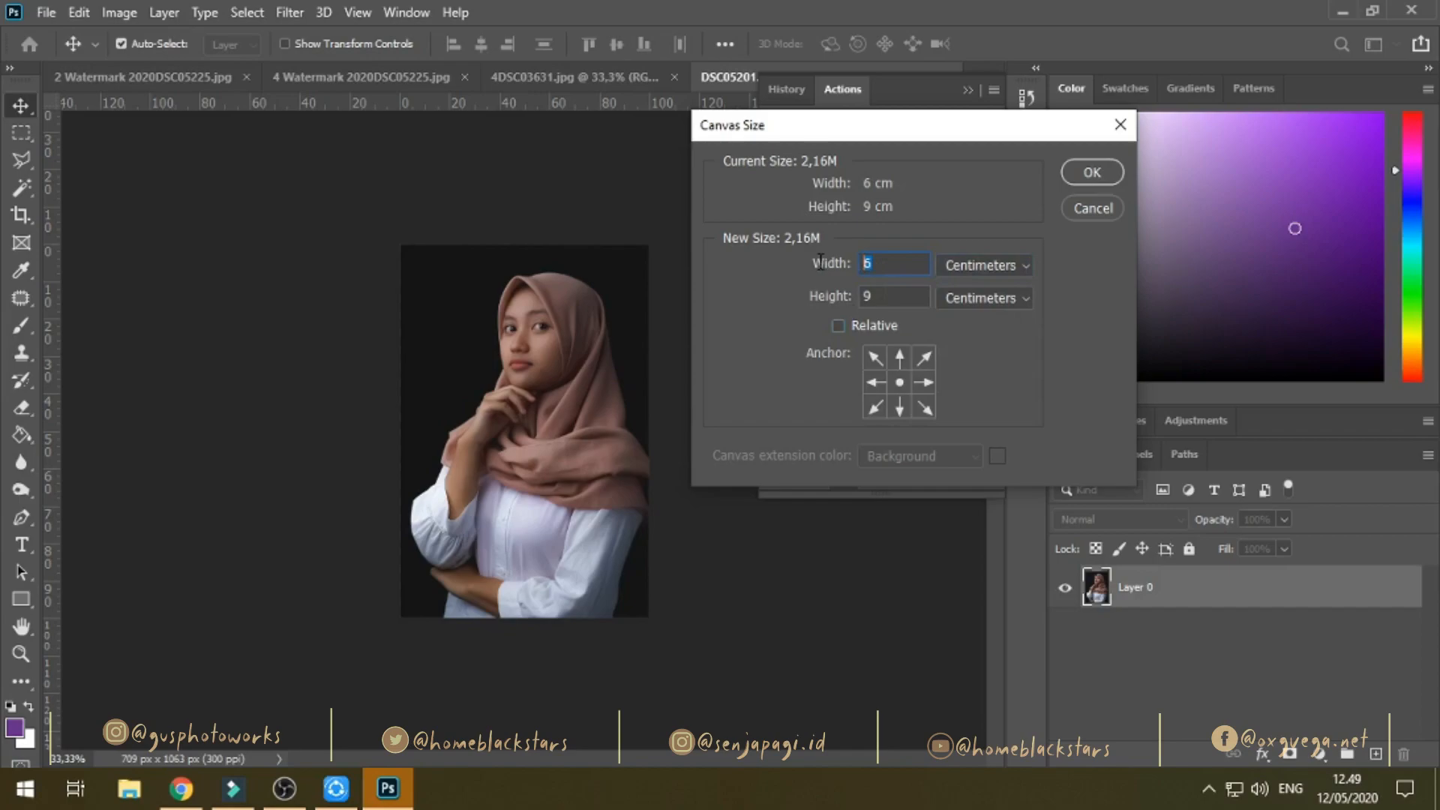
pyautogui.write('1')
pyautogui.press('Tab')
pyautogui.write('1')
pyautogui.click(838, 326)
pyautogui.doubleClick(870, 296)
pyautogui.write('1')
pyautogui.doubleClick(885, 267)
pyautogui.write('1')
pyautogui.click(1078, 173)
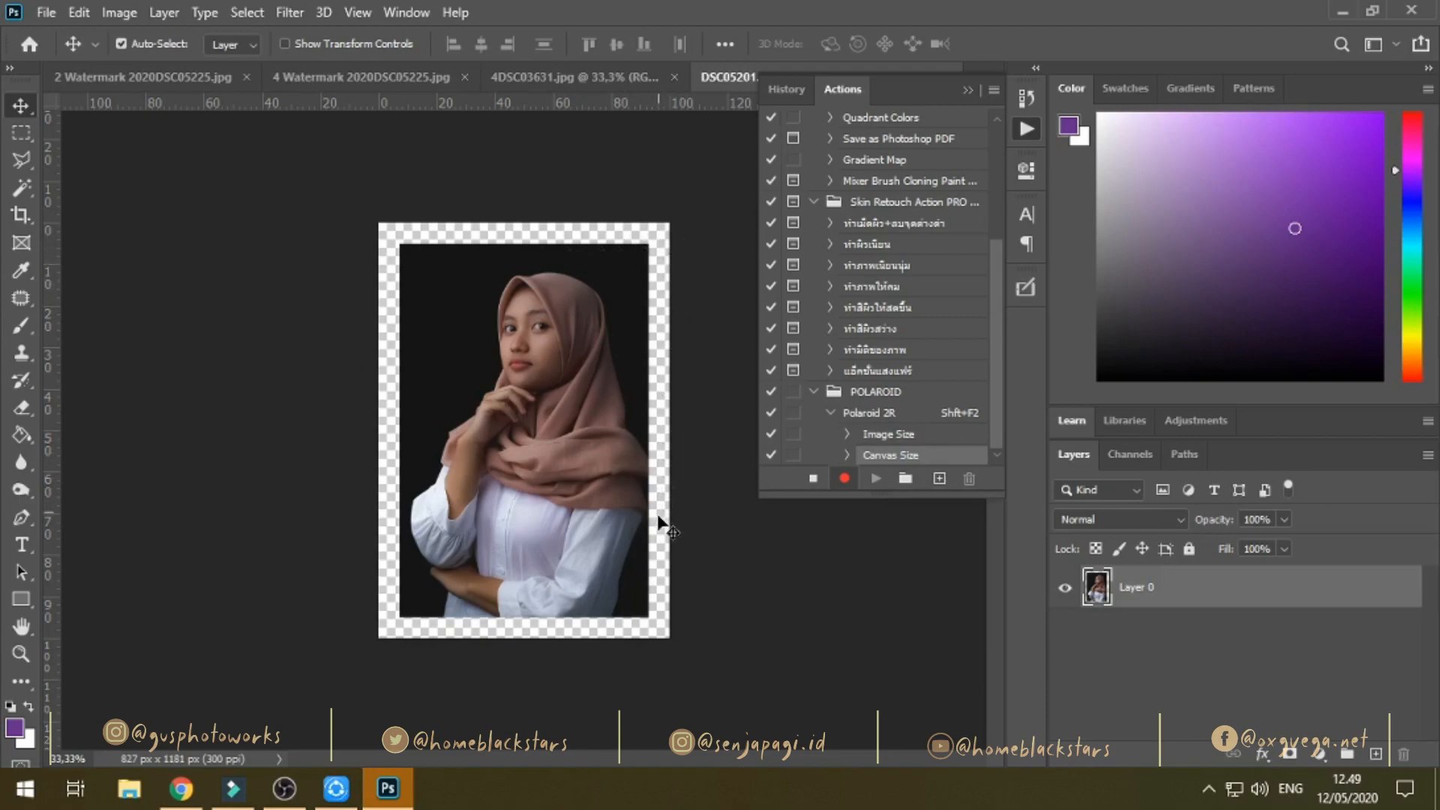
# Flatten the image so the transparent border is filled, keeping the result as a Background layer.
pyautogui.rightClick(1162, 596)
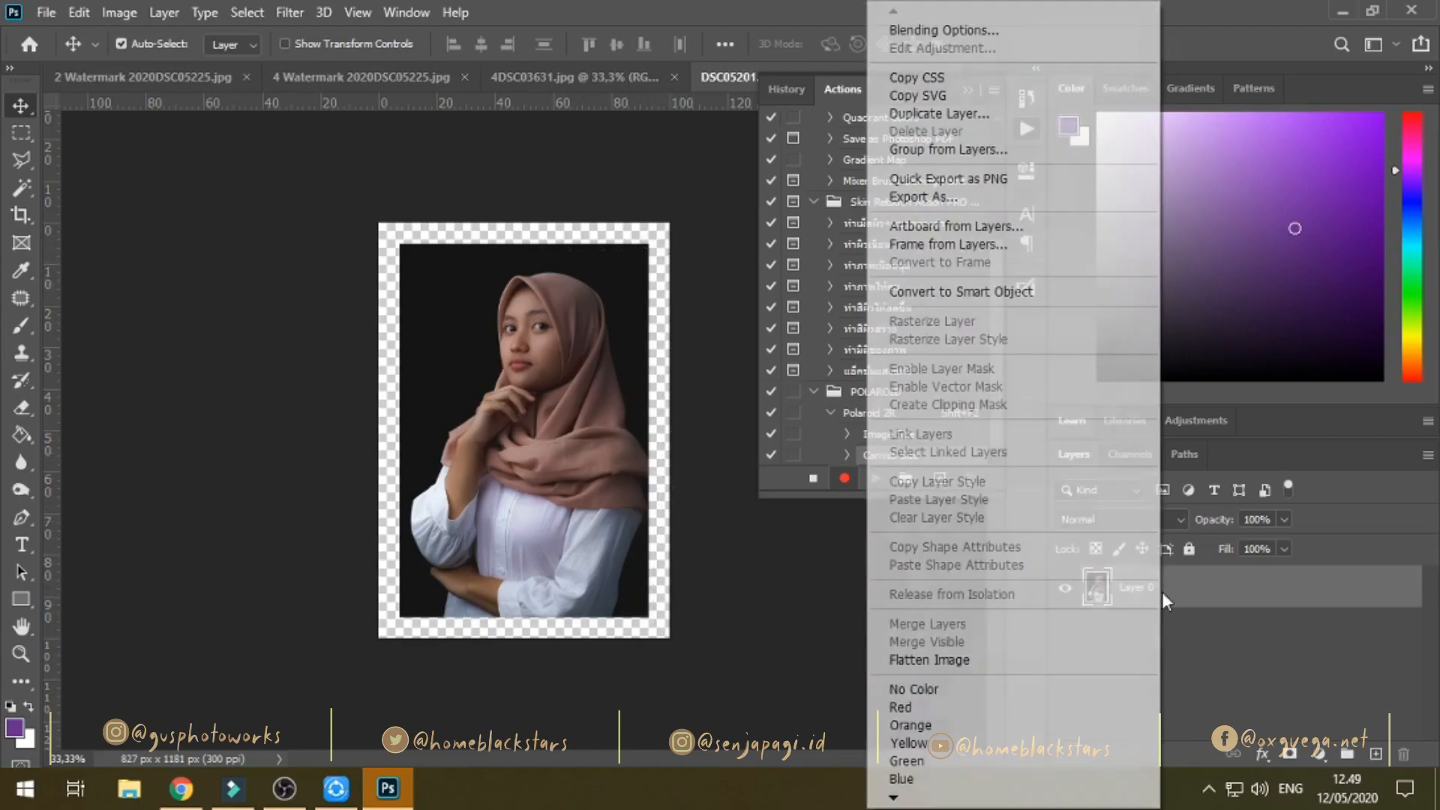
pyautogui.click(1065, 660)
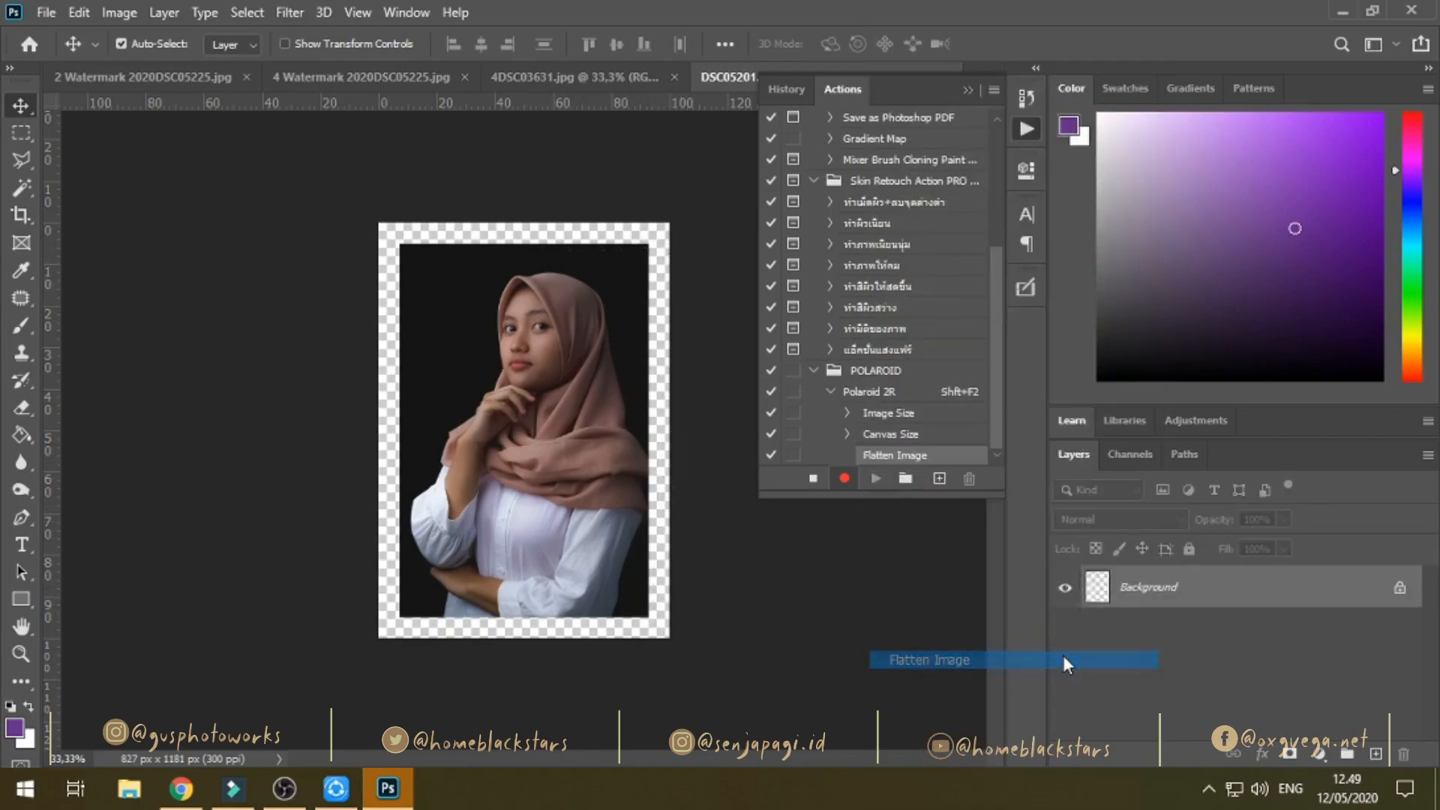
pyautogui.moveTo(656, 550); pyautogui.dragTo(479, 634)
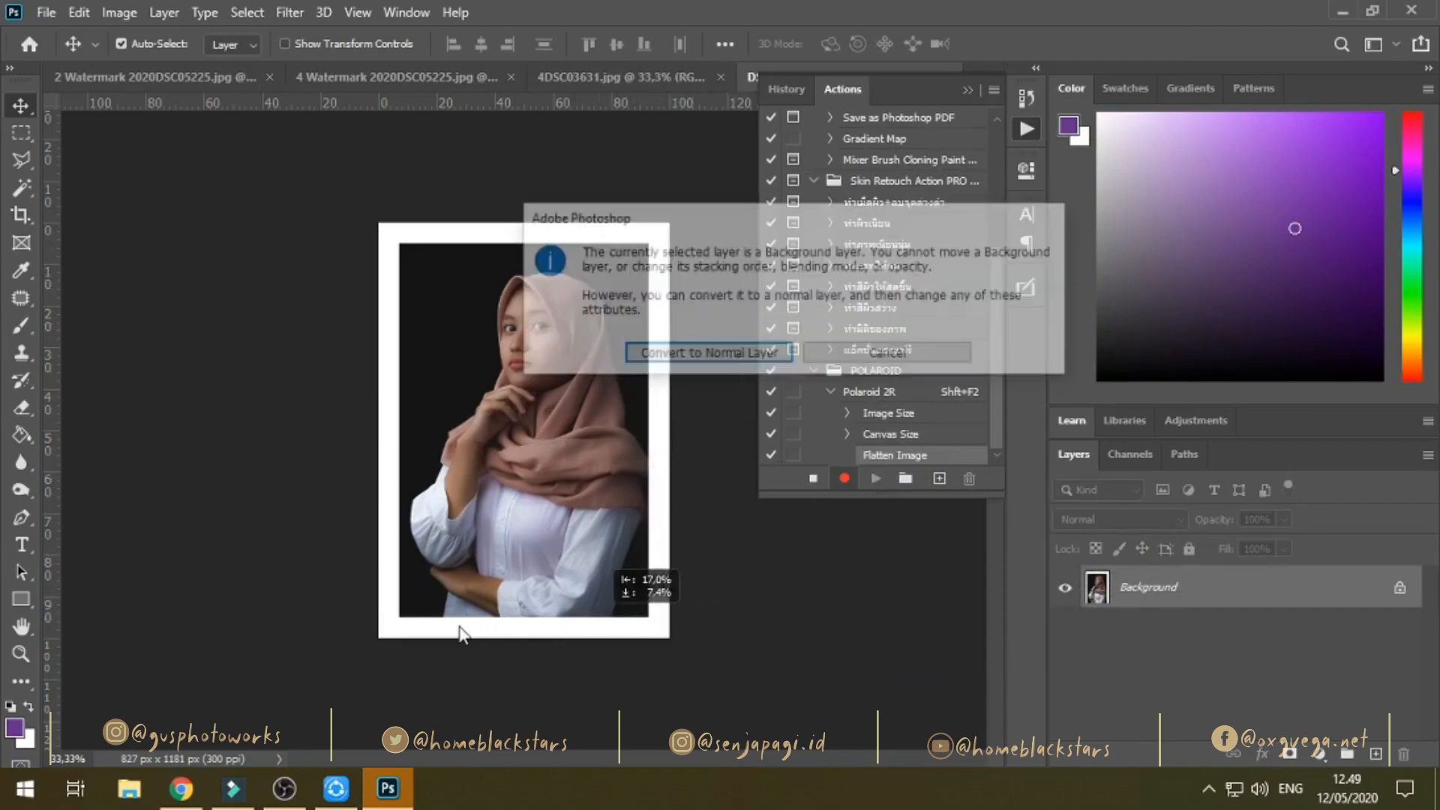
pyautogui.click(888, 359)
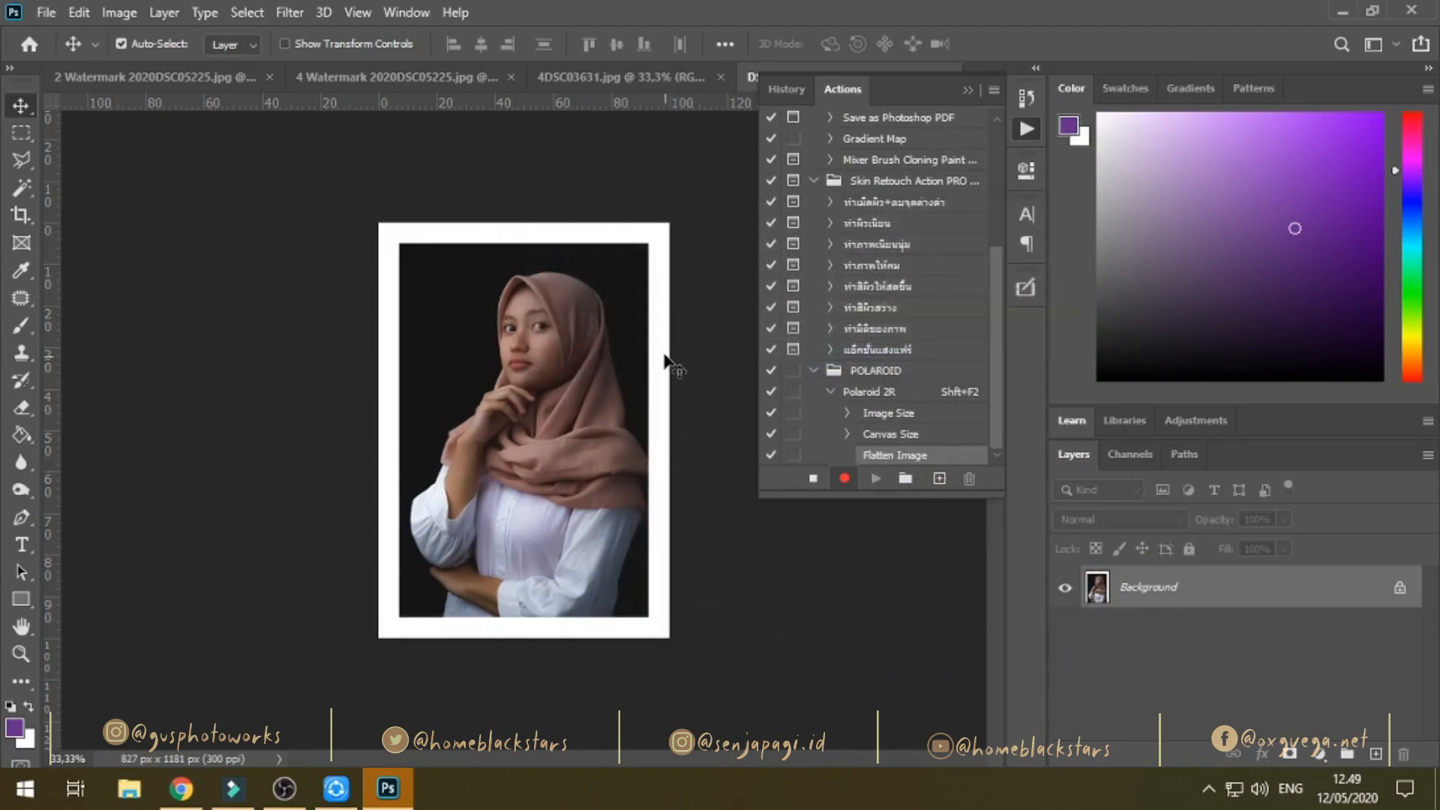
# Extend the canvas downward only by a relative height of 1,5 centimeters, anchoring the image at the top center.
pyautogui.click(129, 15)
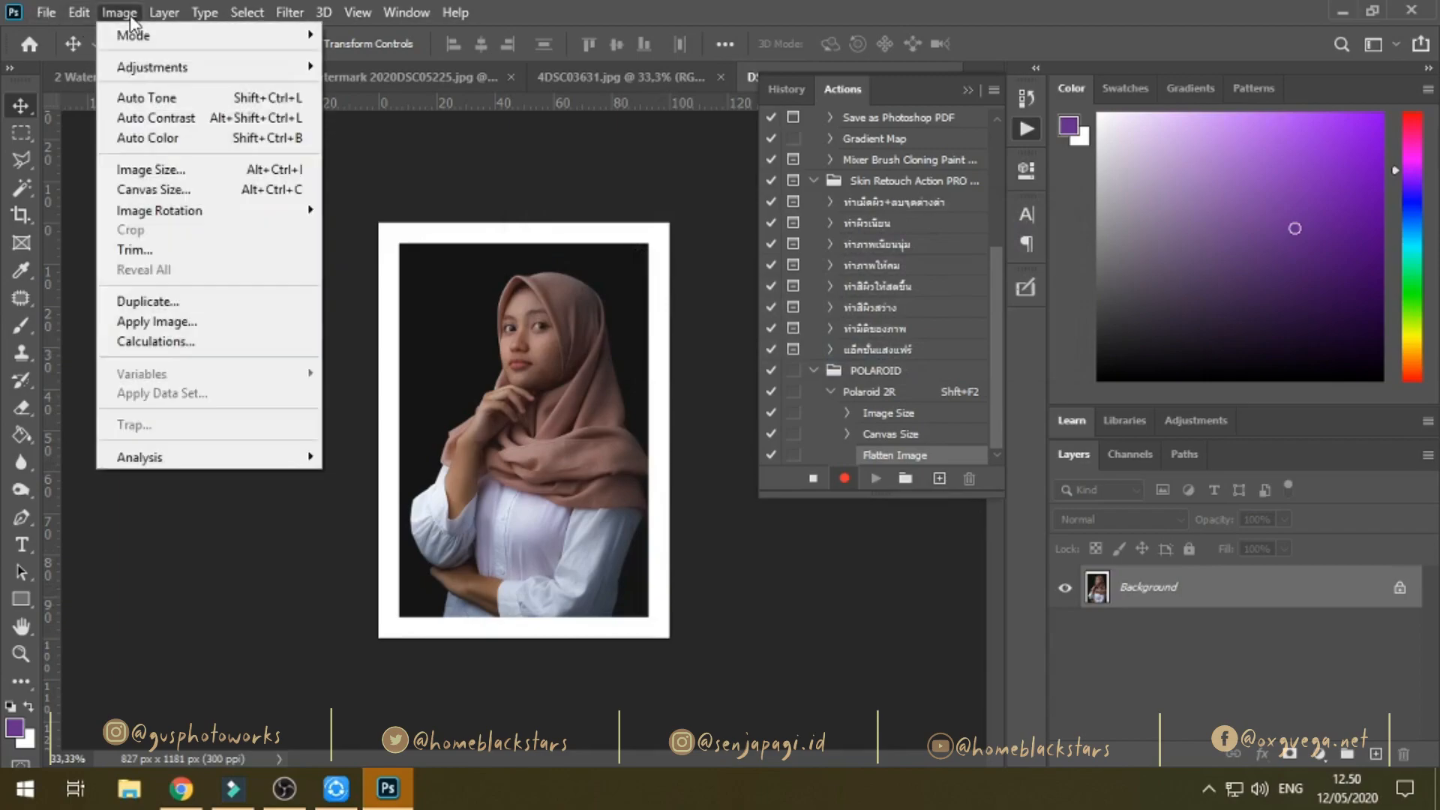
pyautogui.click(158, 189)
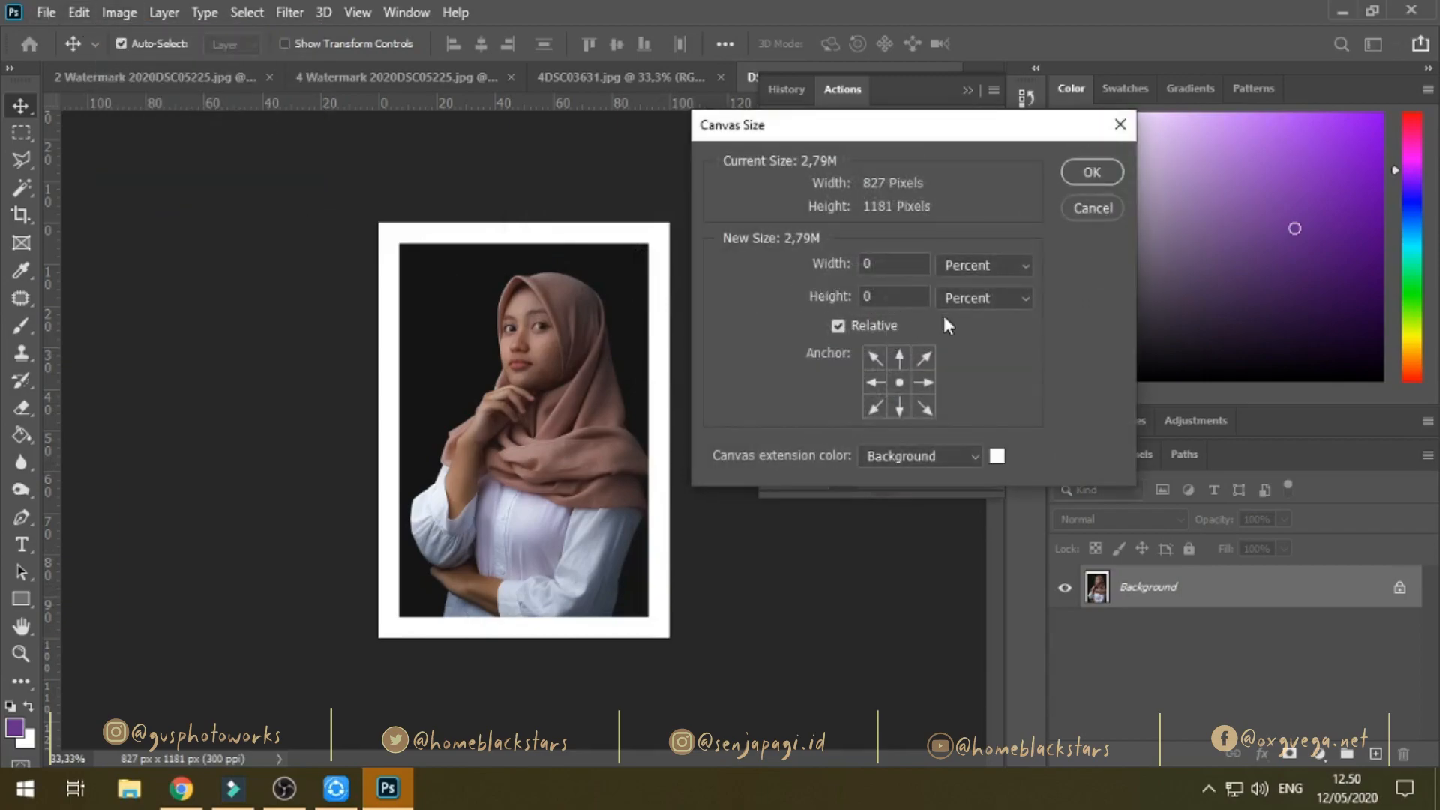
pyautogui.click(900, 358)
pyautogui.click(960, 299)
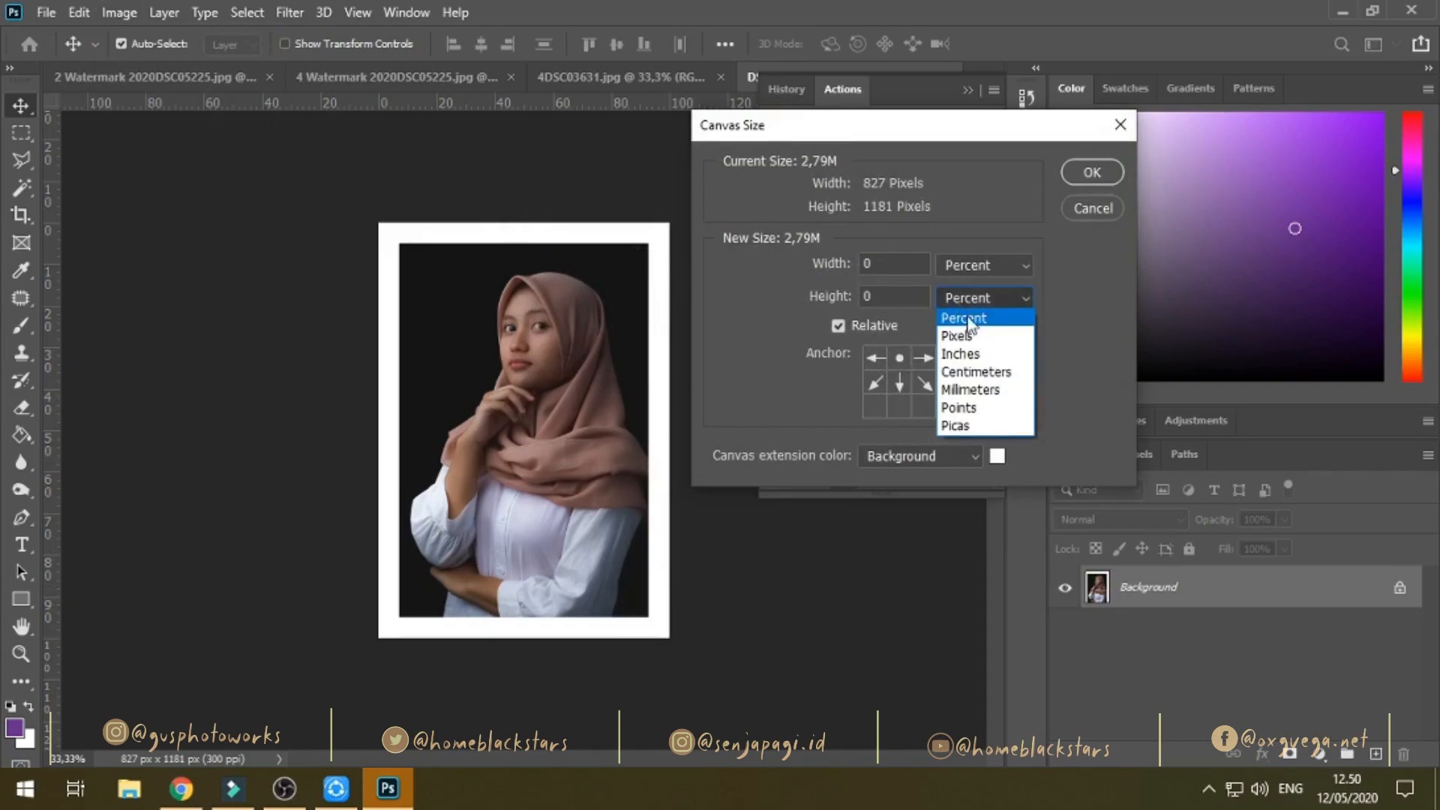
pyautogui.click(975, 371)
pyautogui.click(857, 297)
pyautogui.write('1,5')
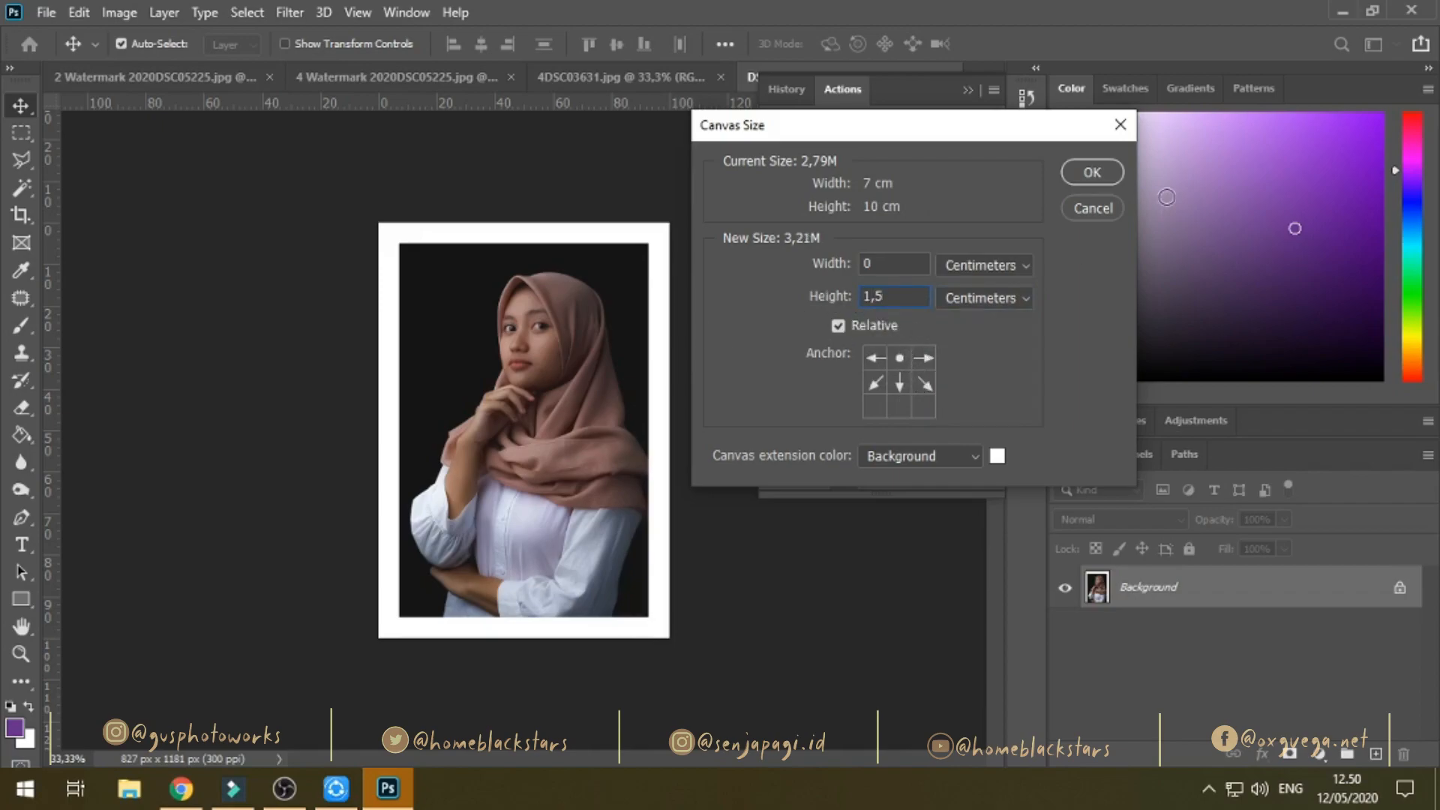
pyautogui.click(1092, 173)
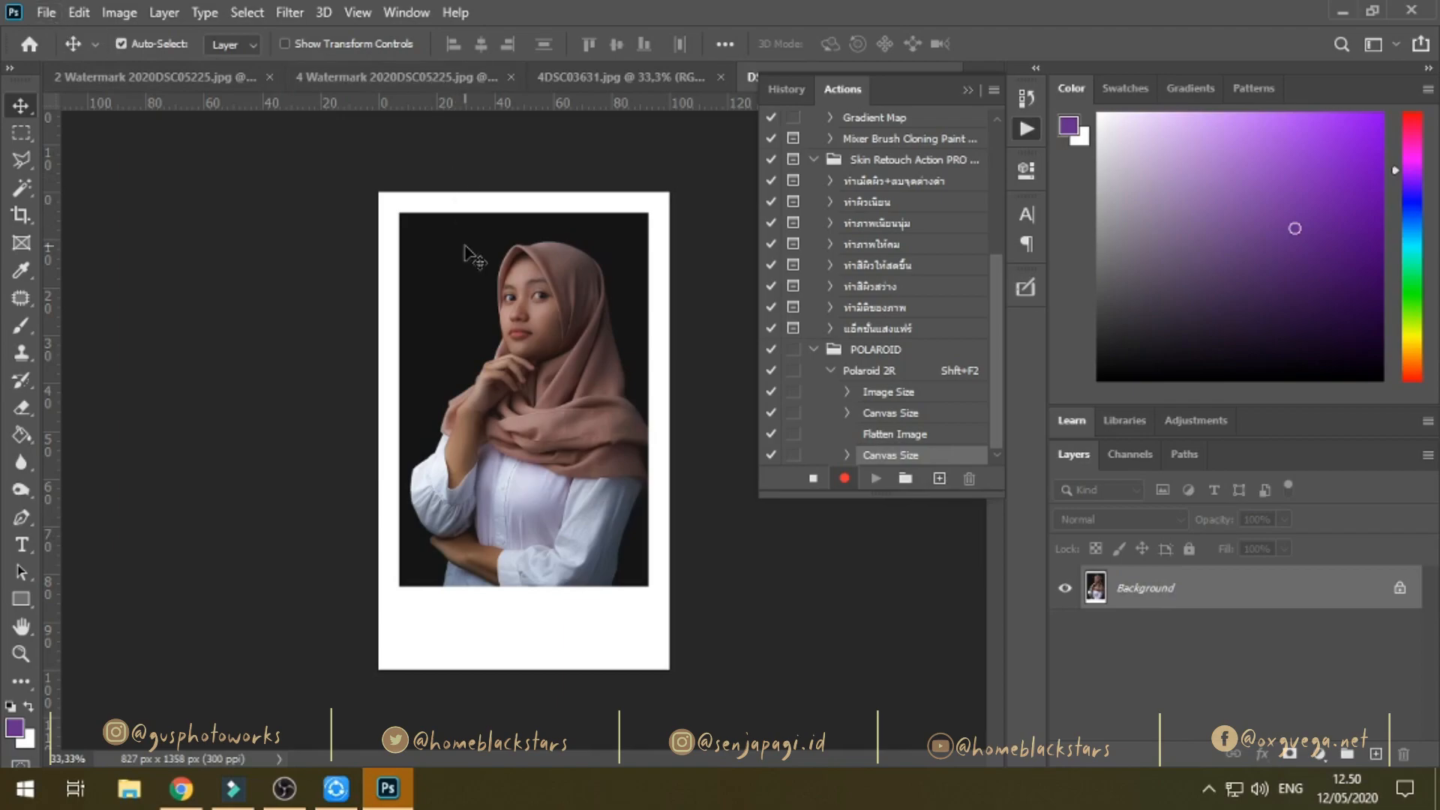
# Begin saving a copy on the computer and create and open a folder named HASIL POLAROID in Pictures.
pyautogui.click(56, 11)
pyautogui.click(66, 271)
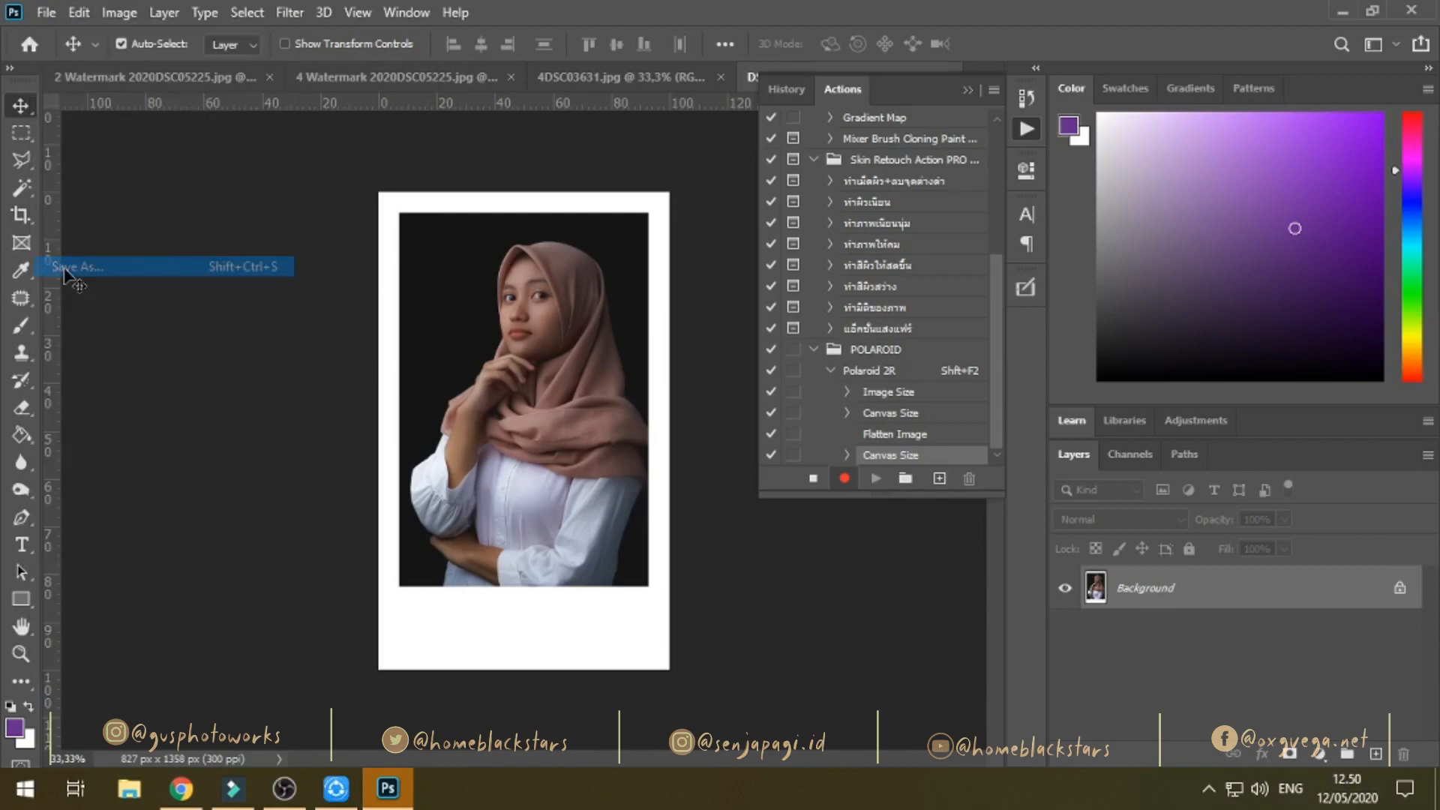
pyautogui.click(840, 576)
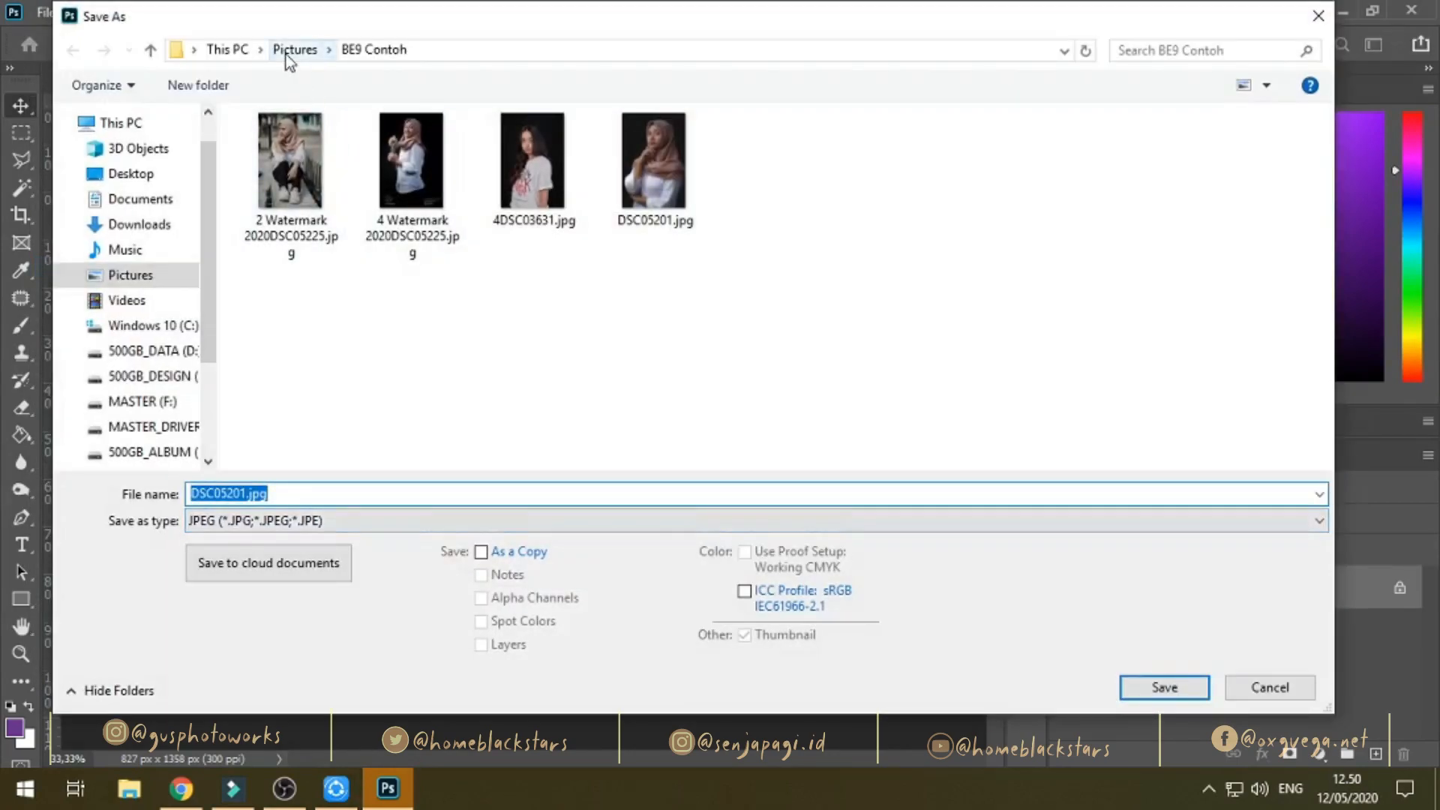
pyautogui.click(287, 53)
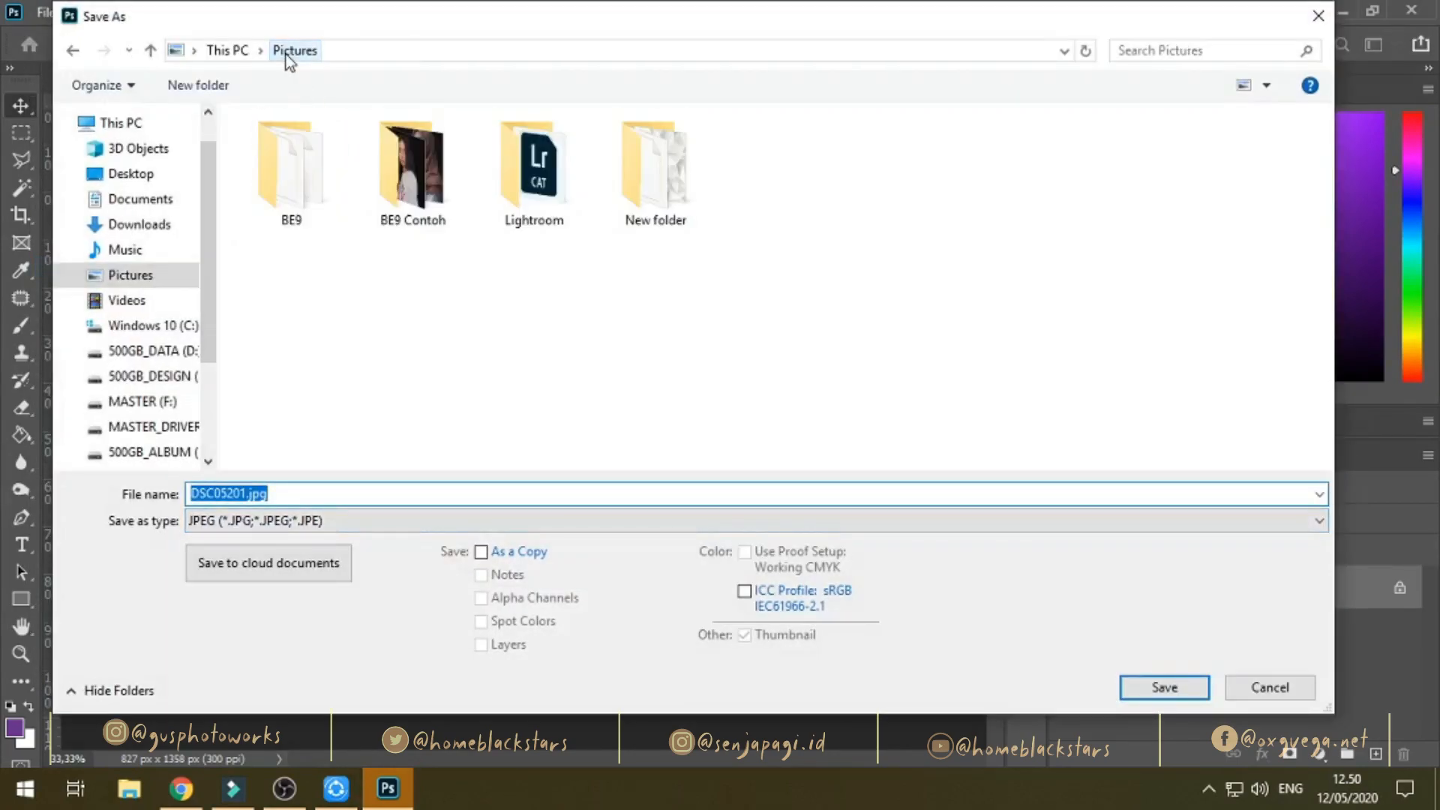
pyautogui.rightClick(601, 331)
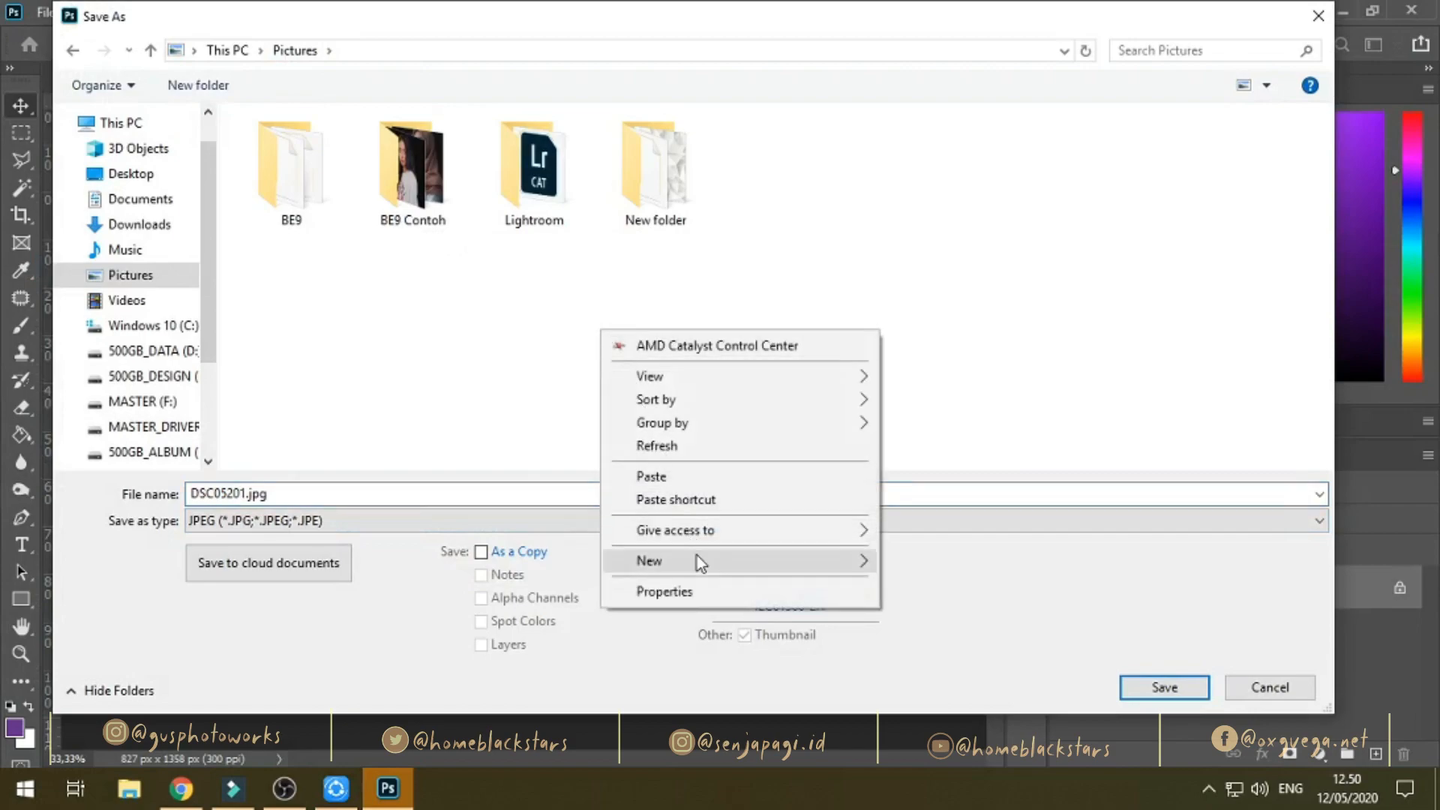
pyautogui.moveTo(794, 577)
pyautogui.click(926, 225)
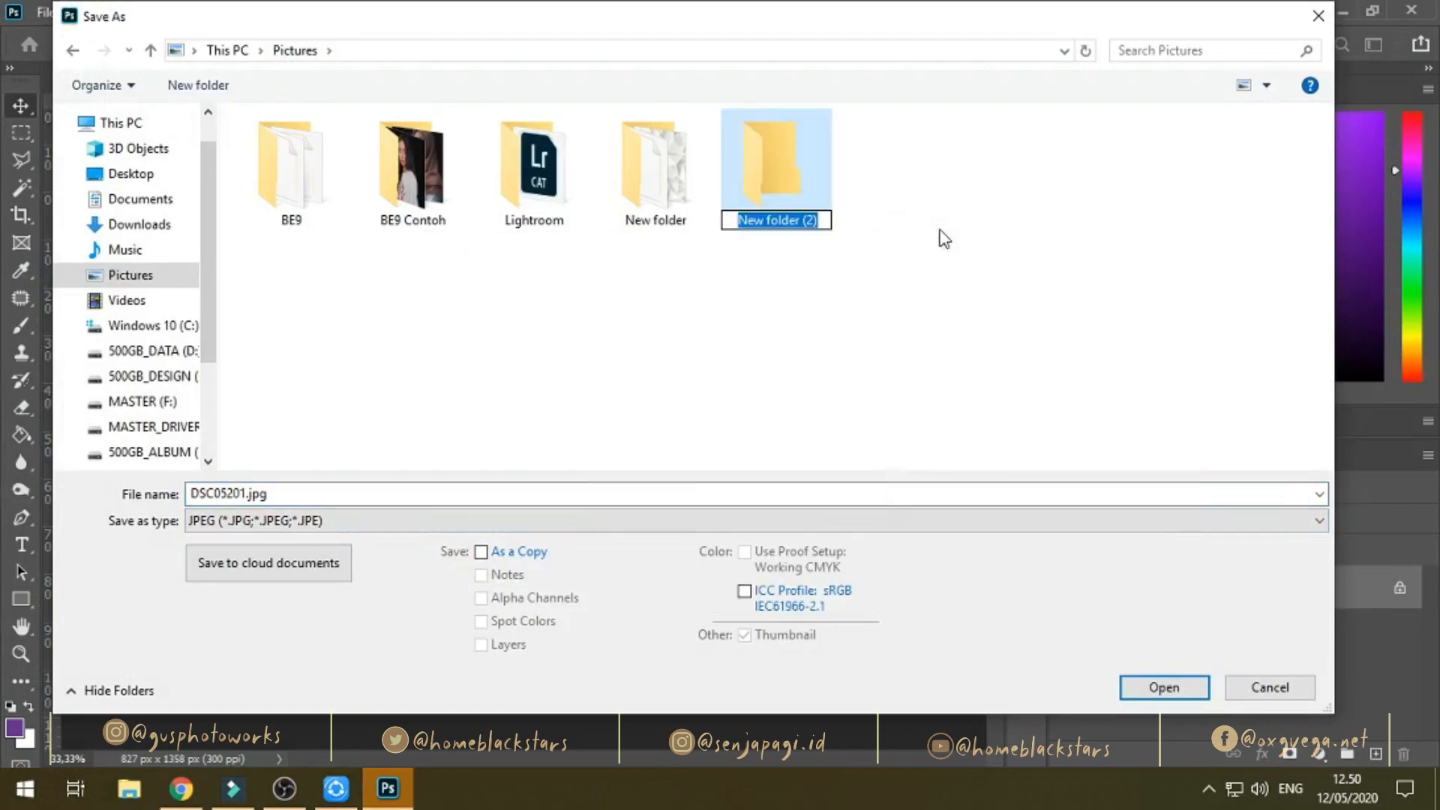
pyautogui.write('HASIL POLAROID')
pyautogui.press('Return')
pyautogui.doubleClick(791, 182)
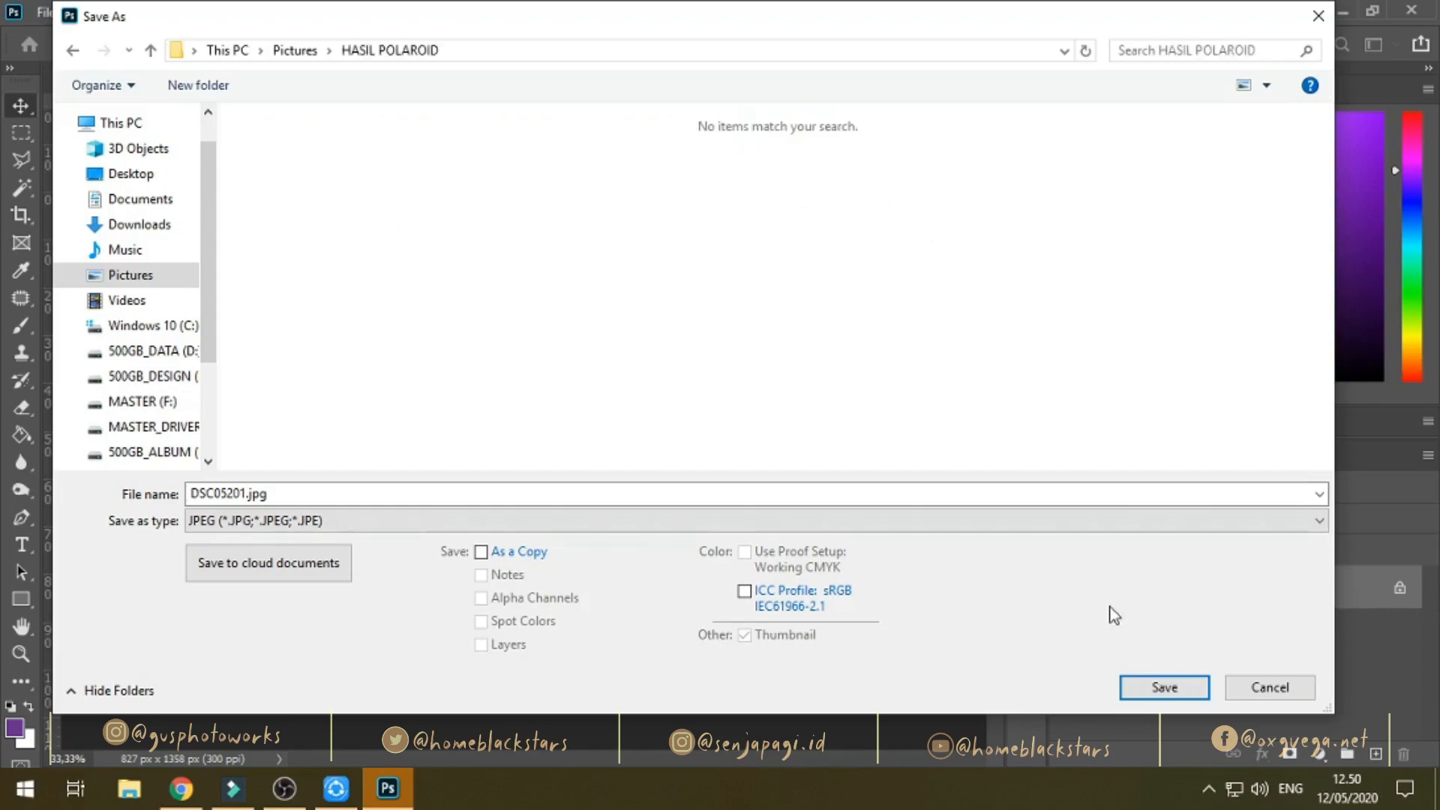
# Save the image as Polaroid 2R-1.jpg in the HASIL POLAROID folder, with JPEG quality 12 (Maximum) and Progressive format.
pyautogui.doubleClick(276, 492)
pyautogui.moveTo(250, 495); pyautogui.dragTo(190, 489)
pyautogui.write('Polaroid')
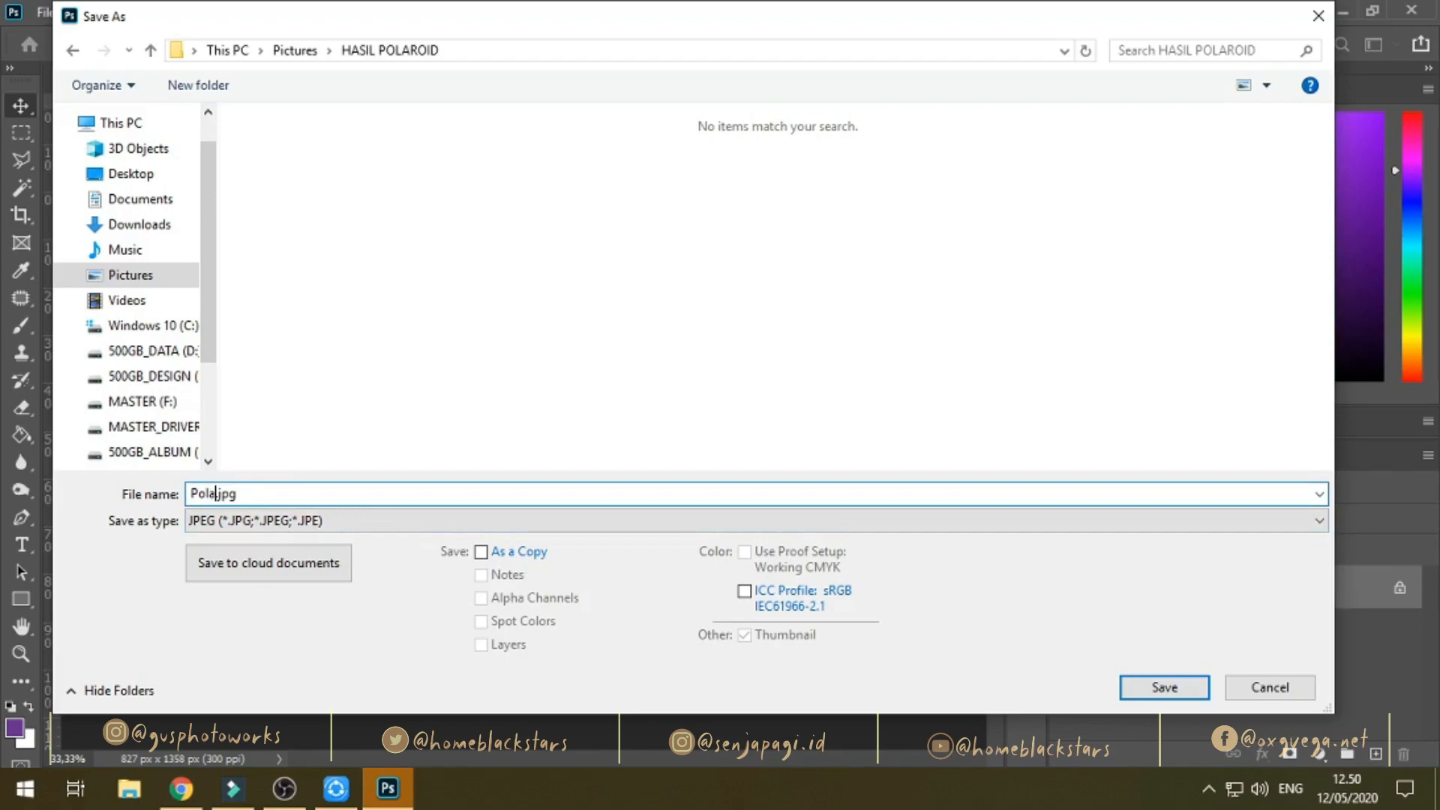
pyautogui.write(' 1')
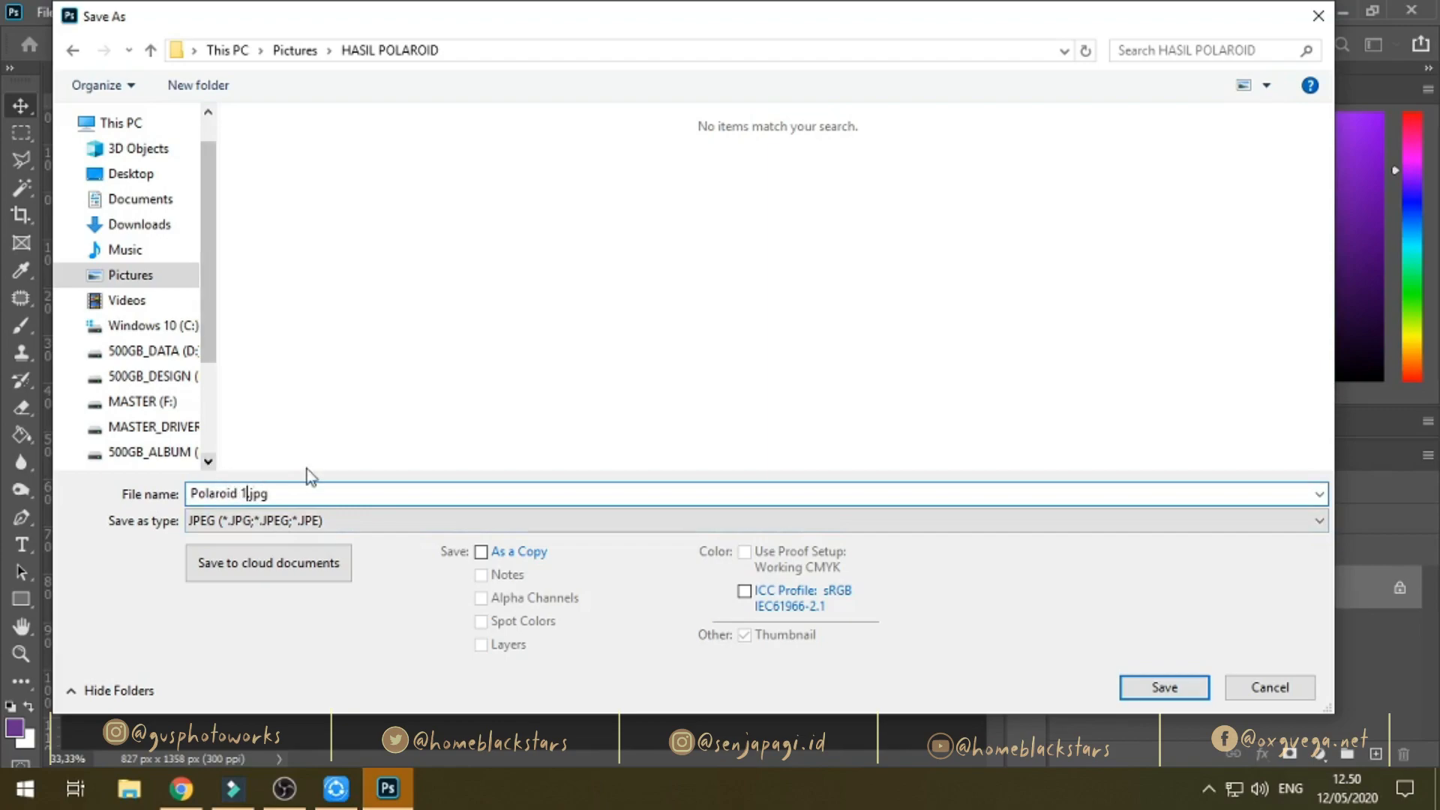
pyautogui.press('BackSpace')
pyautogui.press('BackSpace')
pyautogui.write('2R')
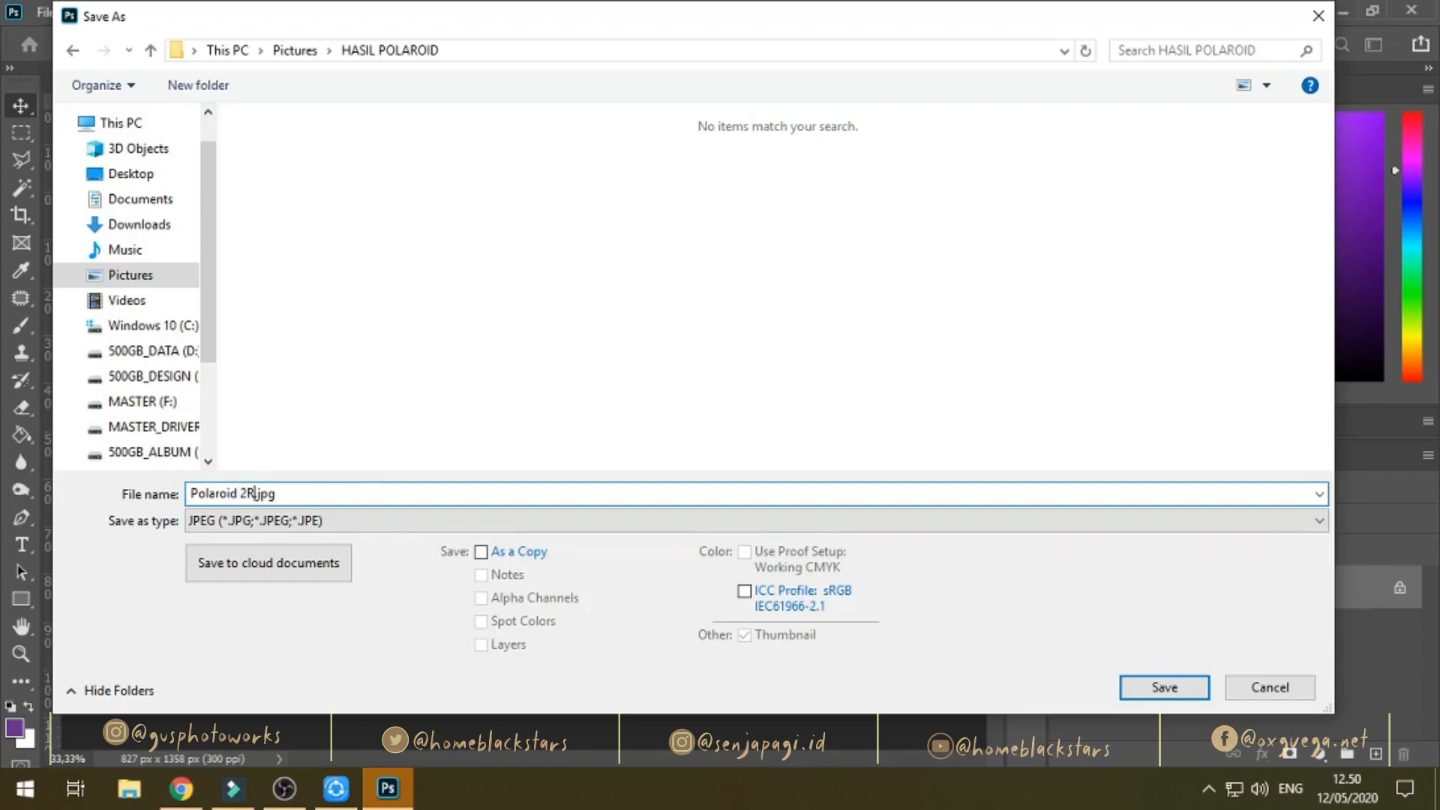
pyautogui.write('-1')
pyautogui.click(1121, 698)
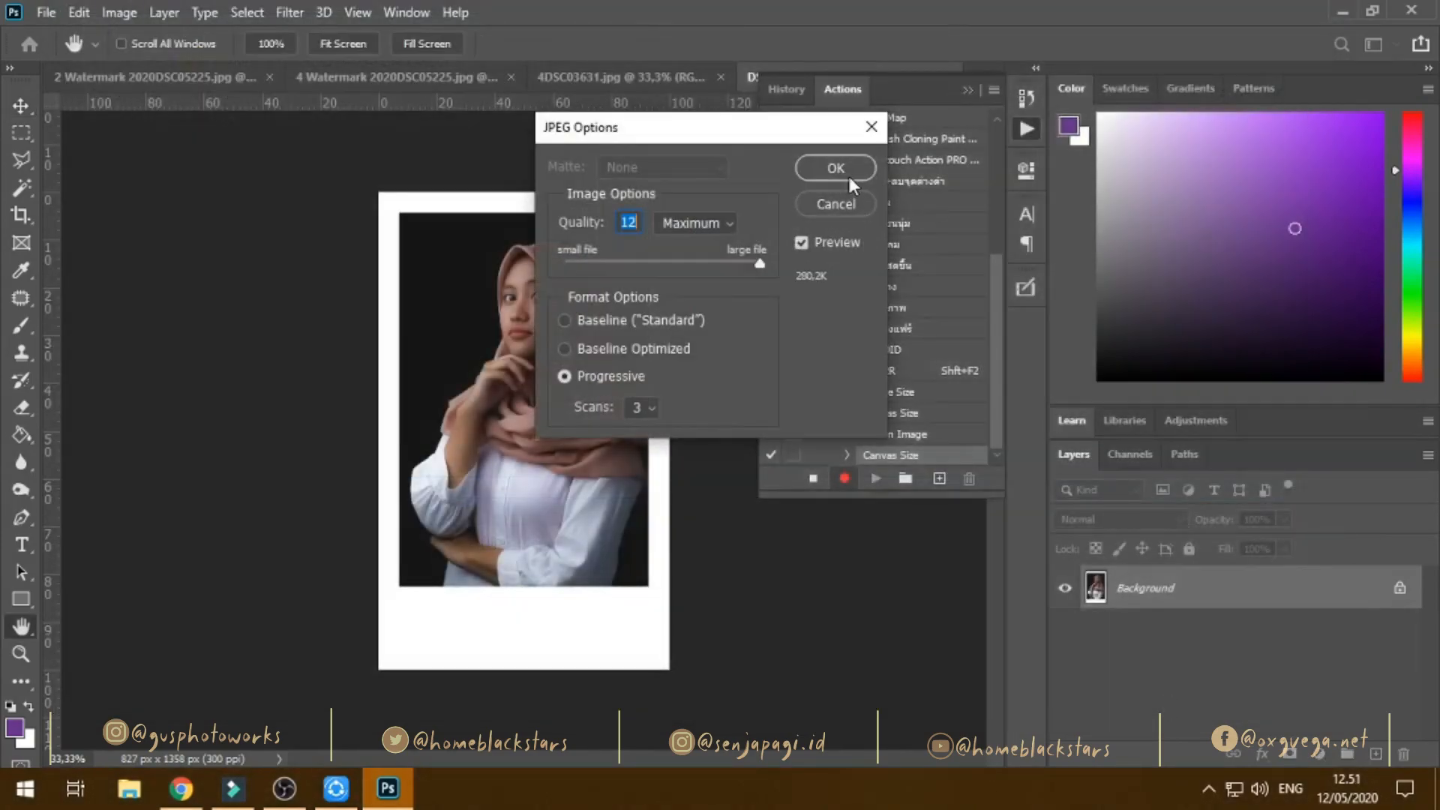
pyautogui.click(847, 177)
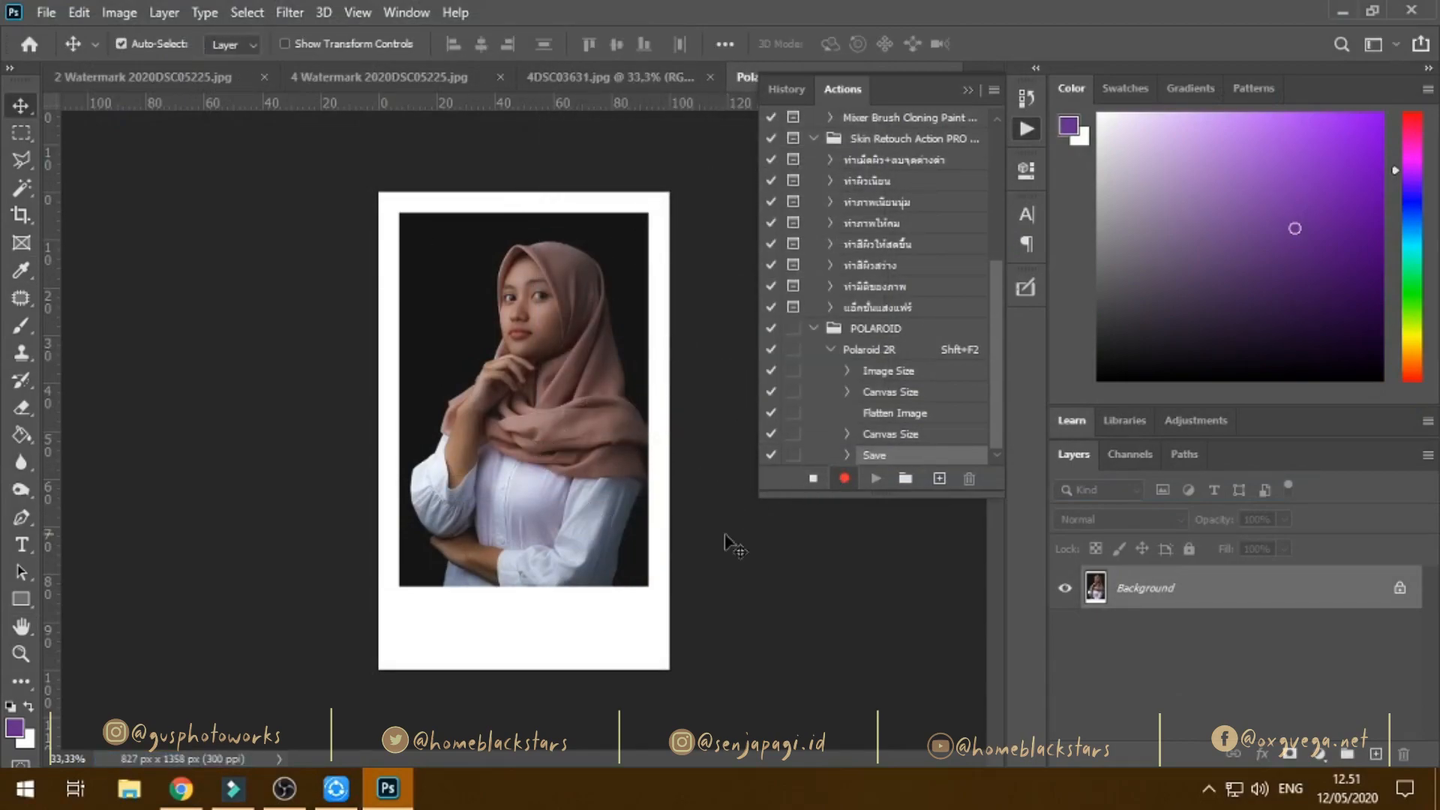
# Stop recording and test the Polaroid 2R action by playing it on the current image.
pyautogui.click(812, 480)
pyautogui.click(880, 356)
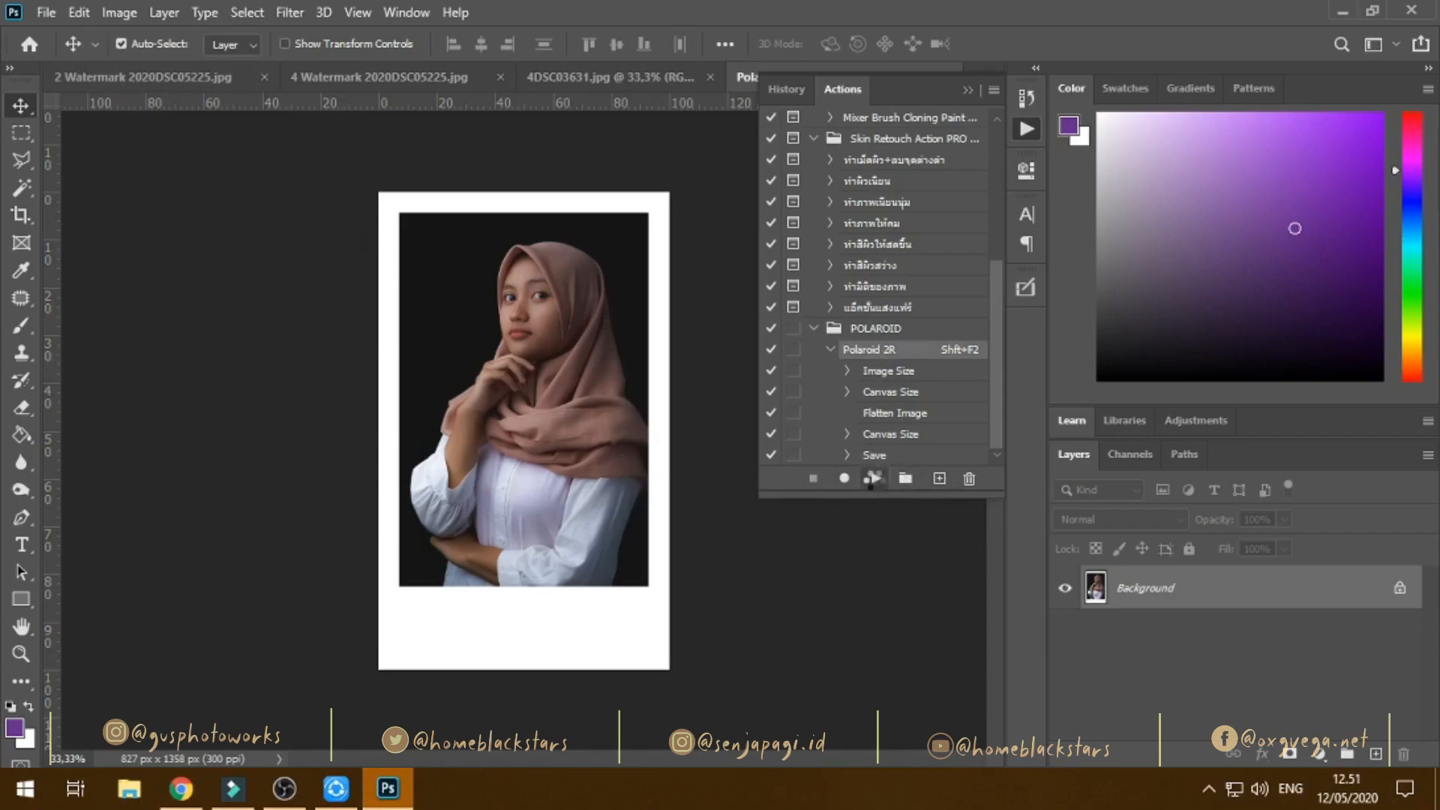
pyautogui.click(873, 479)
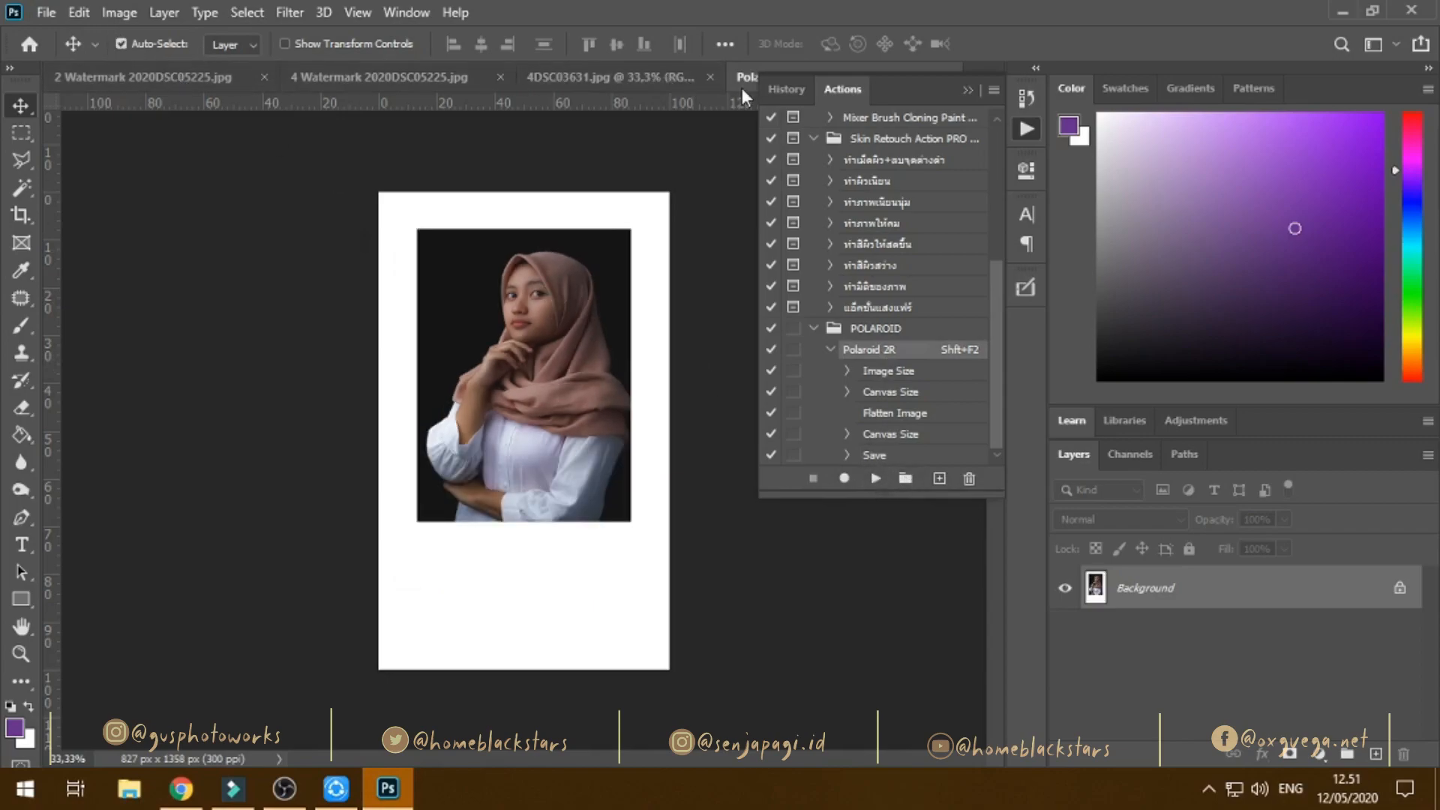
# Close the test polaroid document and run the Polaroid 2R action on 4DSC03631.jpg.
pyautogui.click(964, 90)
pyautogui.click(947, 78)
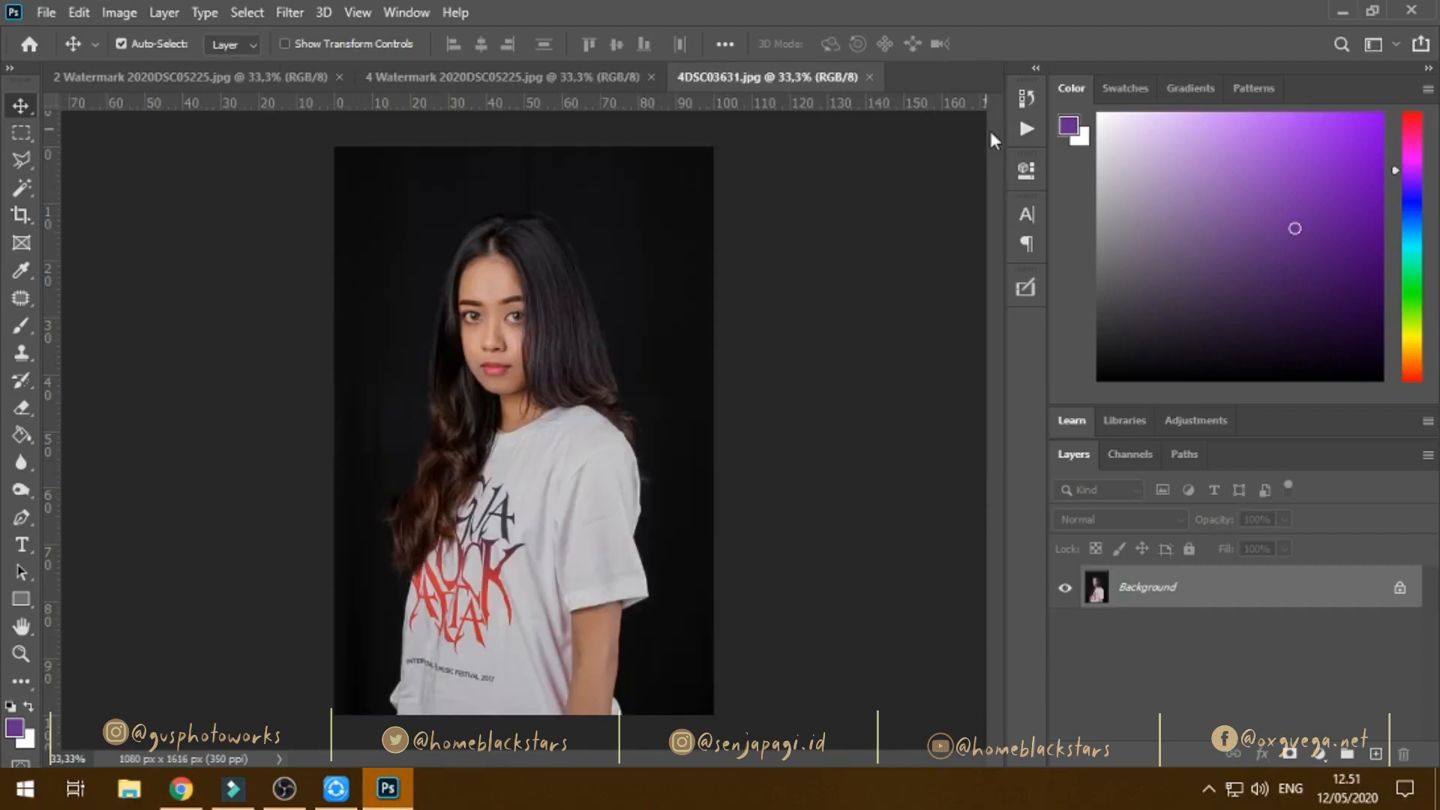
pyautogui.click(1026, 128)
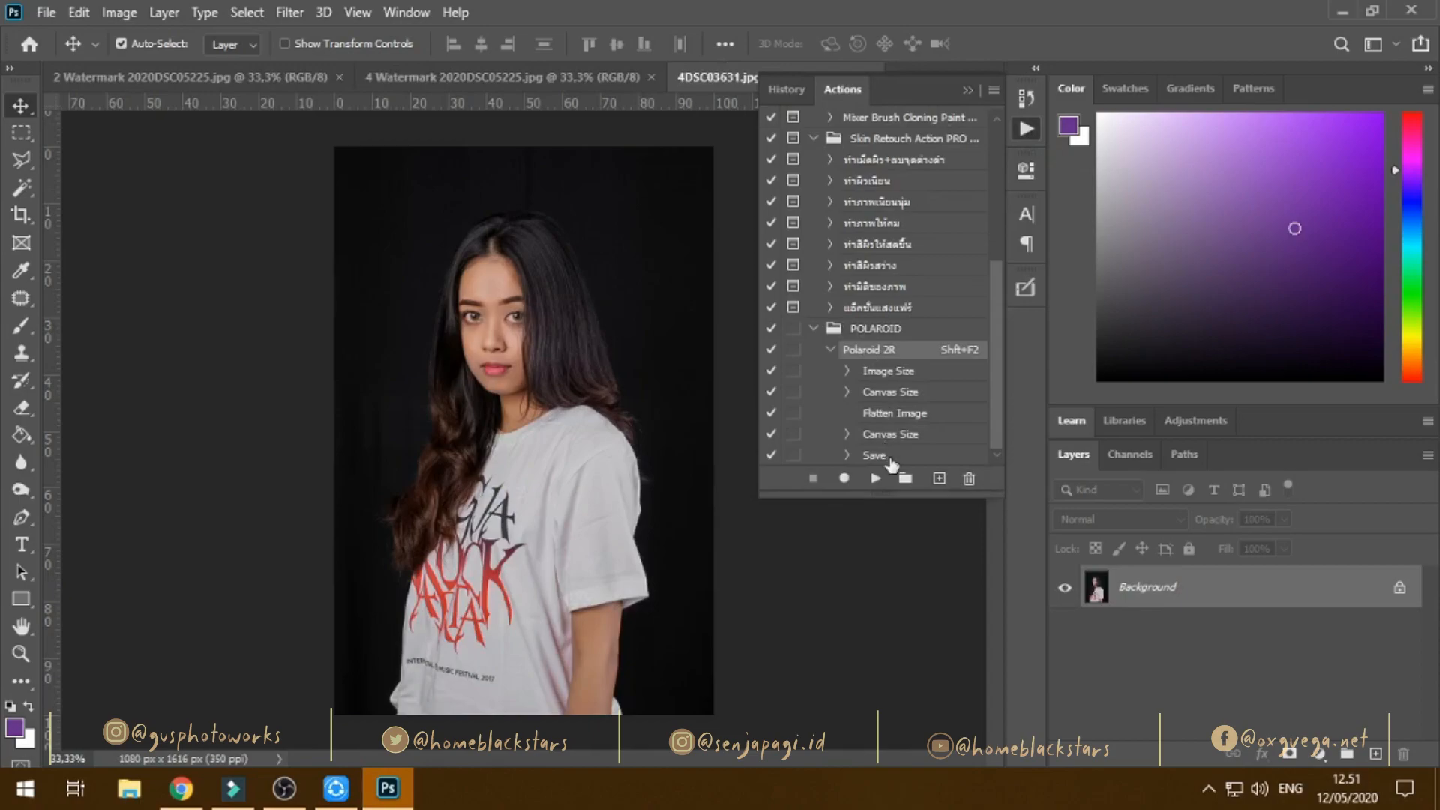
pyautogui.click(876, 480)
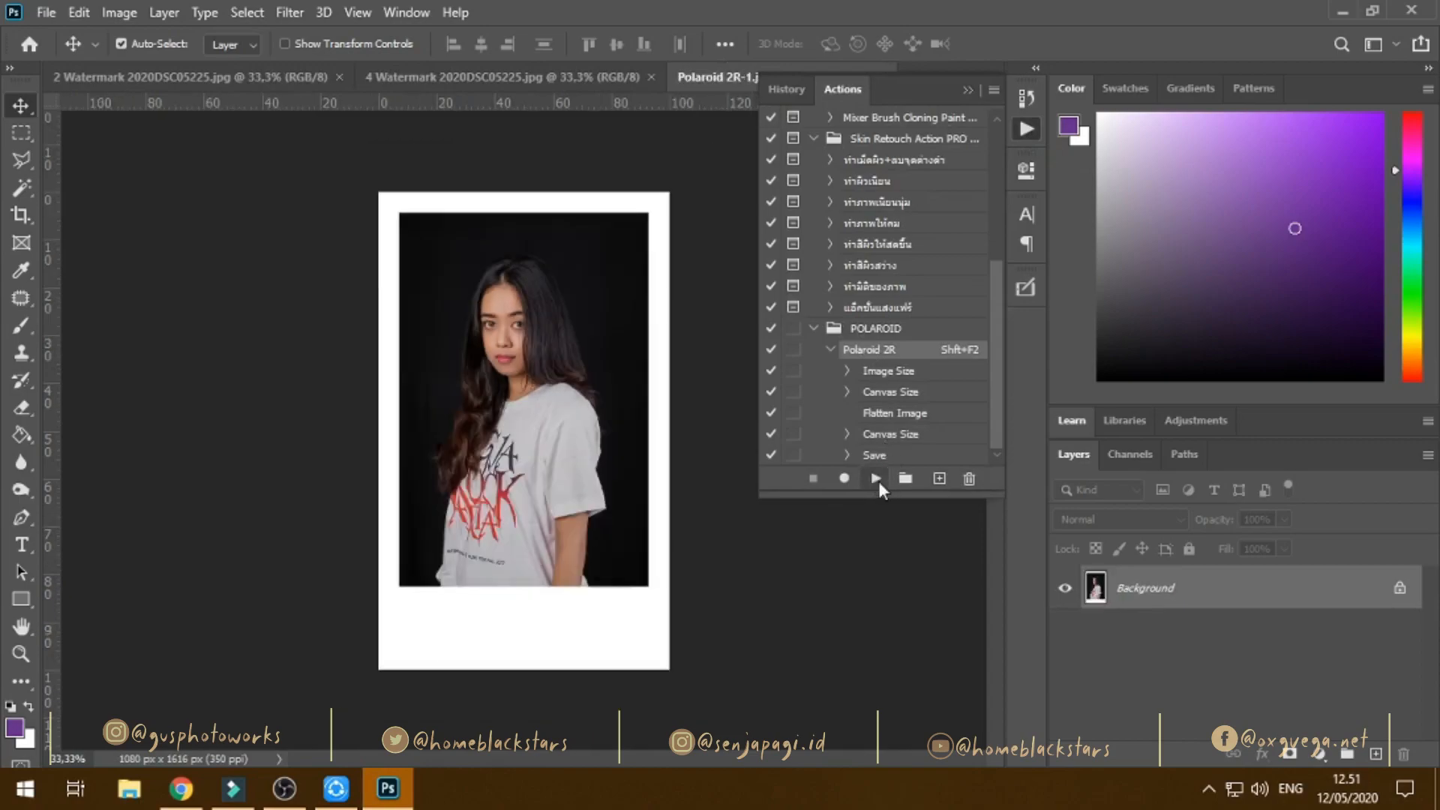
# Save the framed photo on the computer as Polaroid 2R-2.jpg in HASIL POLAROID, with JPEG quality 12 (Maximum).
pyautogui.click(47, 13)
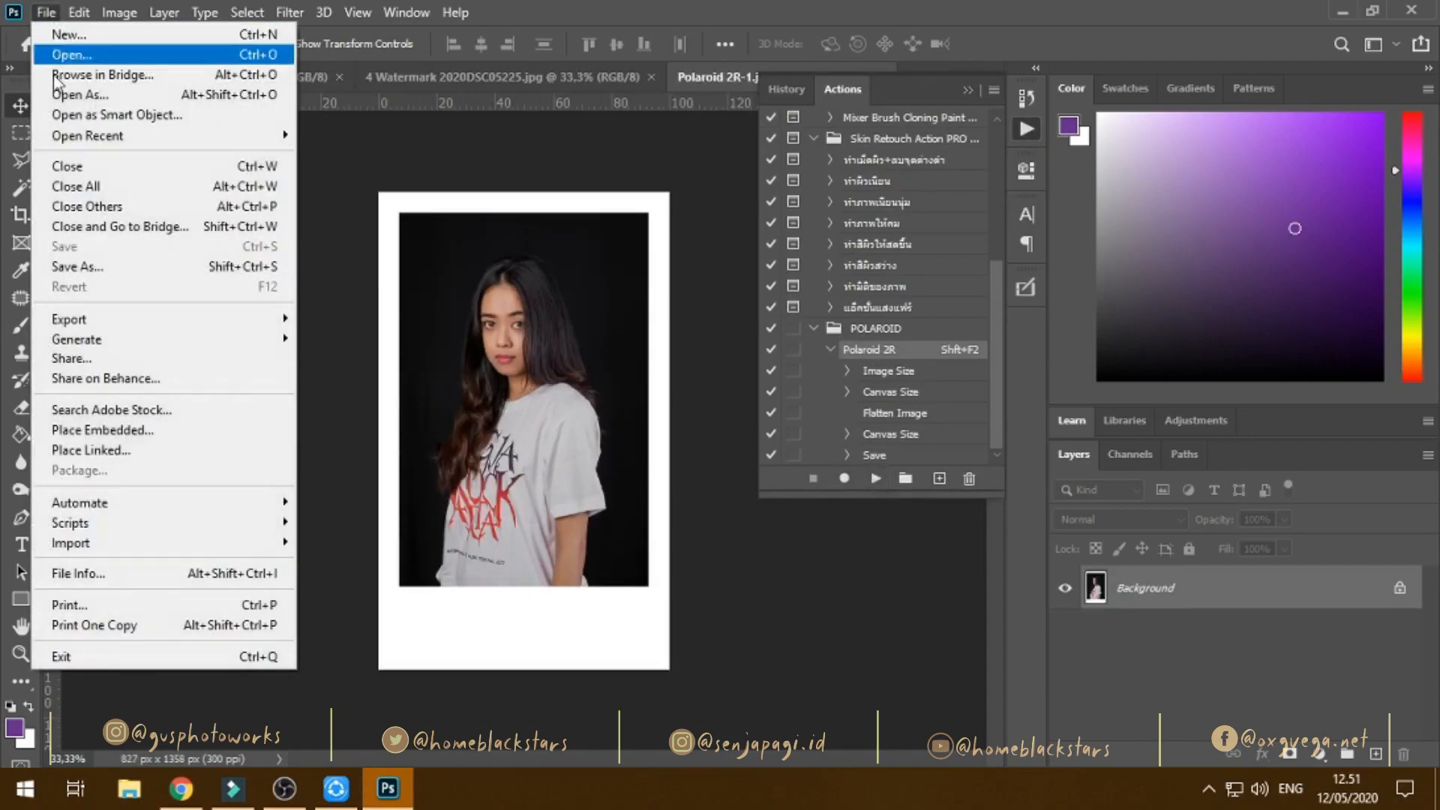
pyautogui.click(156, 270)
pyautogui.click(863, 575)
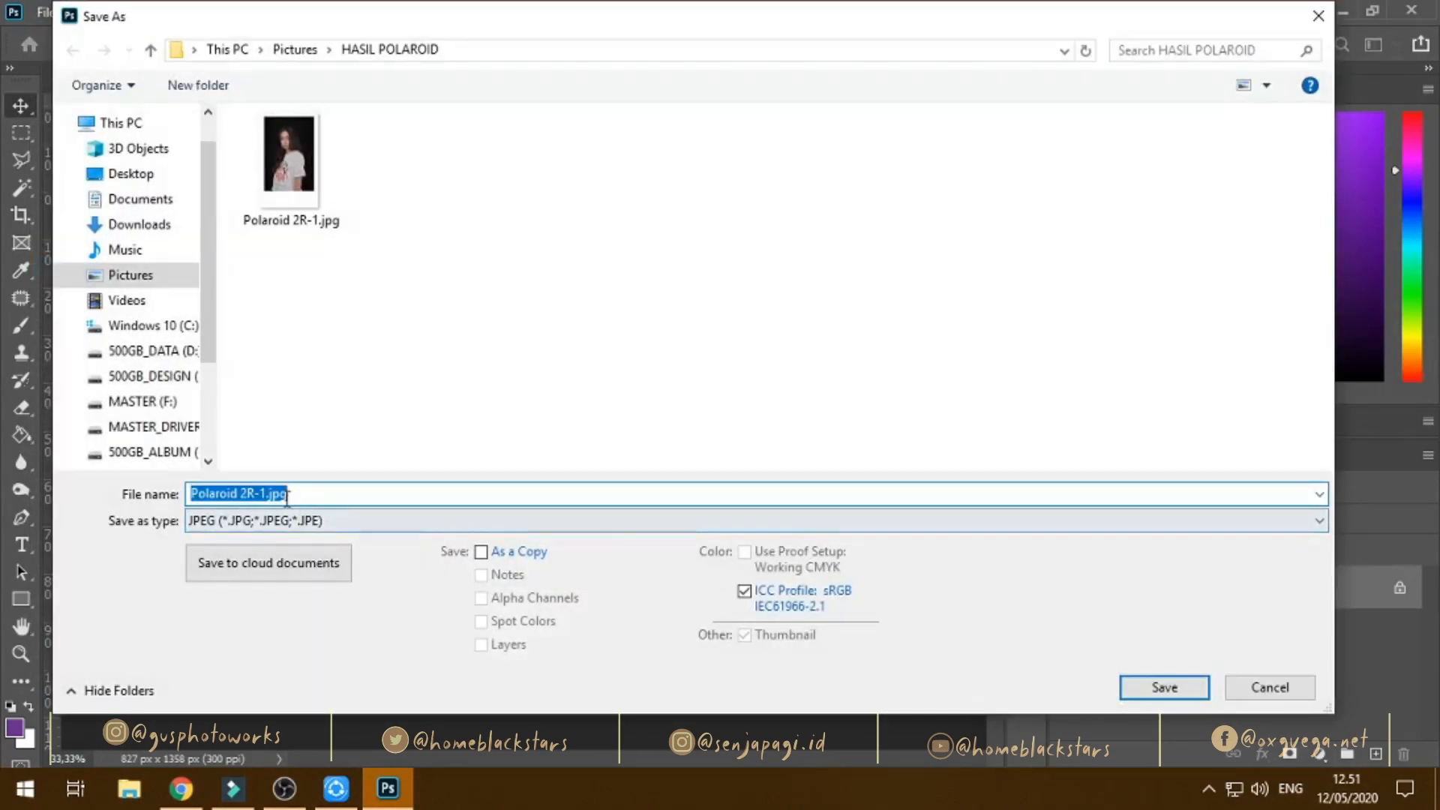
pyautogui.click(264, 494)
pyautogui.write('2')
pyautogui.click(1185, 681)
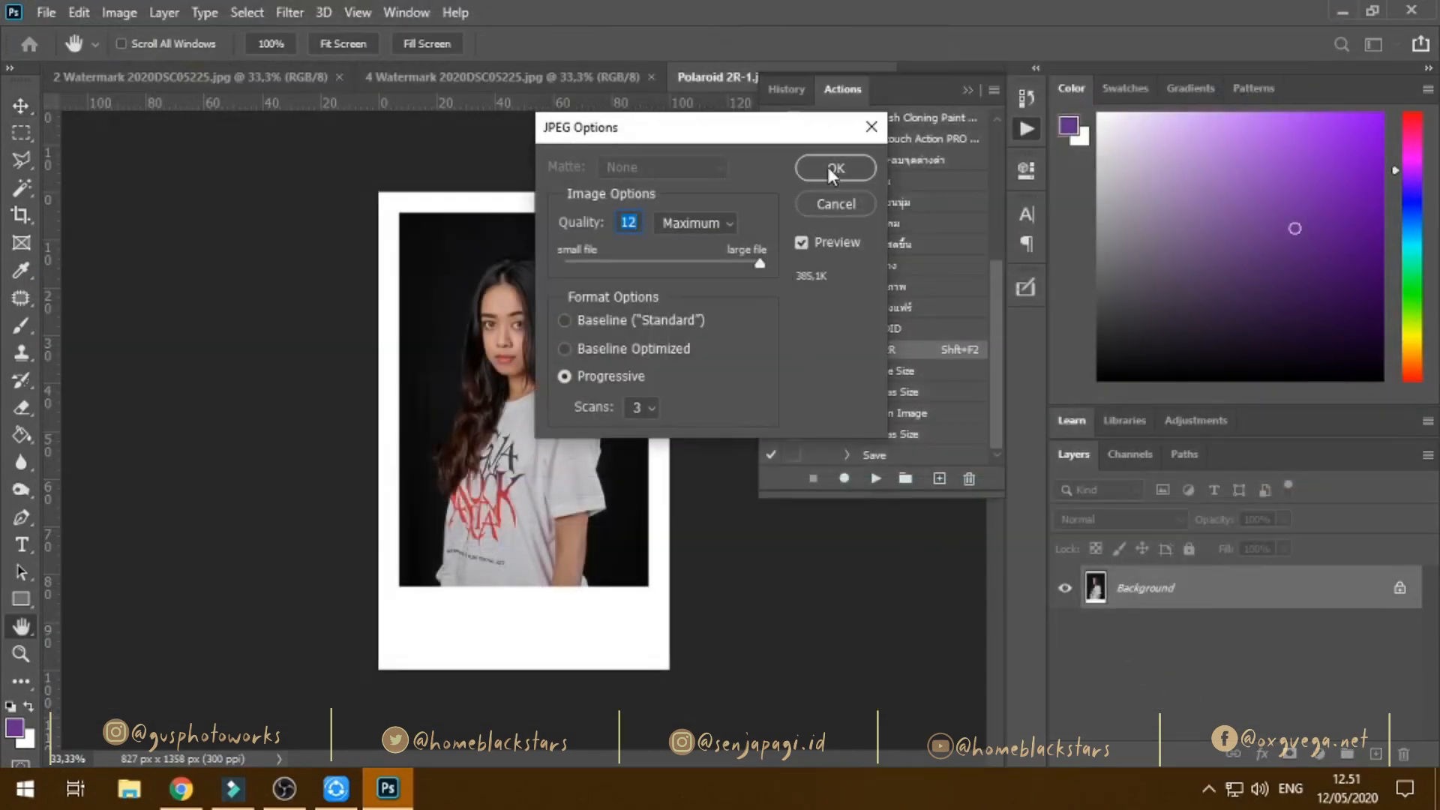
pyautogui.click(833, 168)
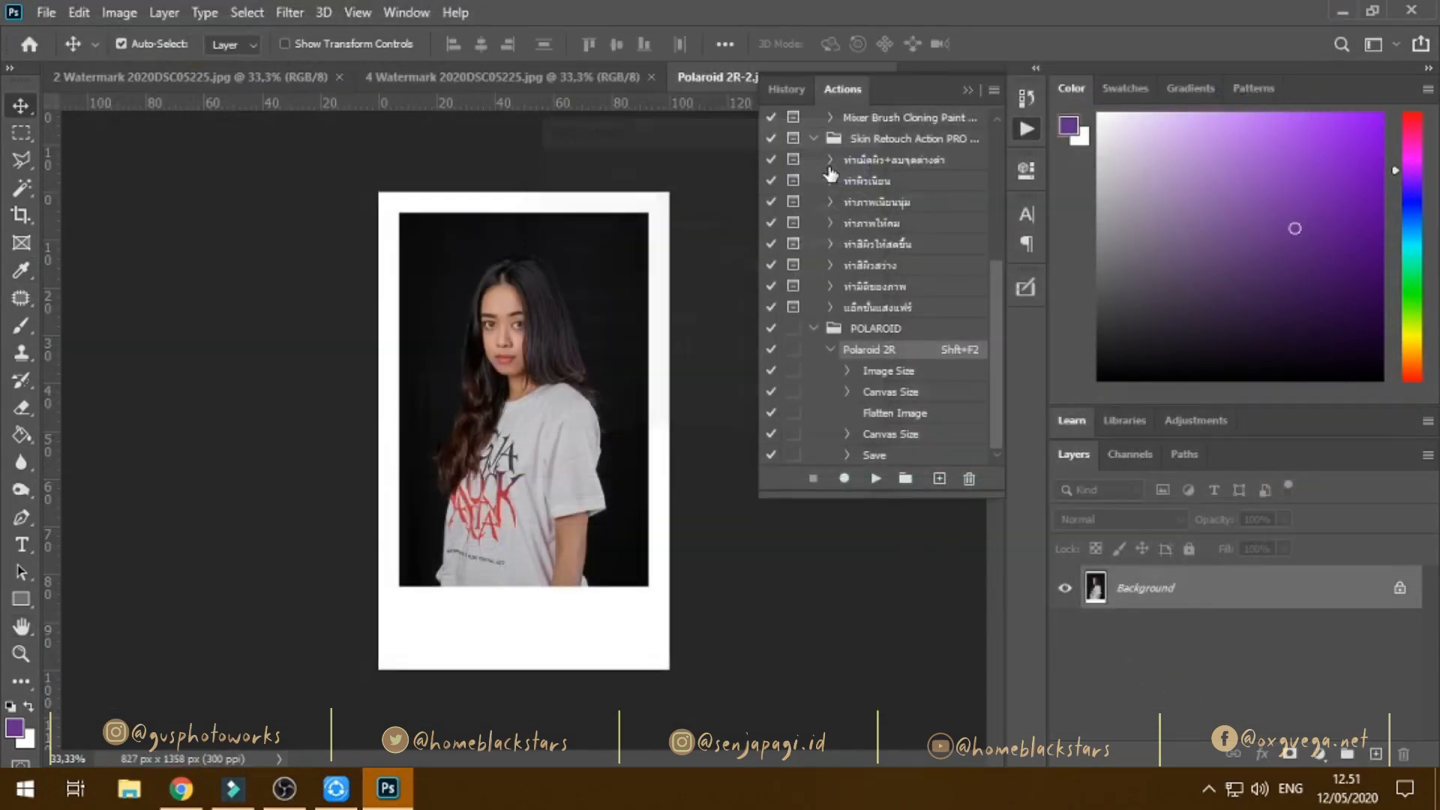
# Close Polaroid 2R-2.jpg and run the Polaroid 2R action on 4 Watermark 2020DSC05225.jpg.
pyautogui.rightClick(727, 78)
pyautogui.click(759, 119)
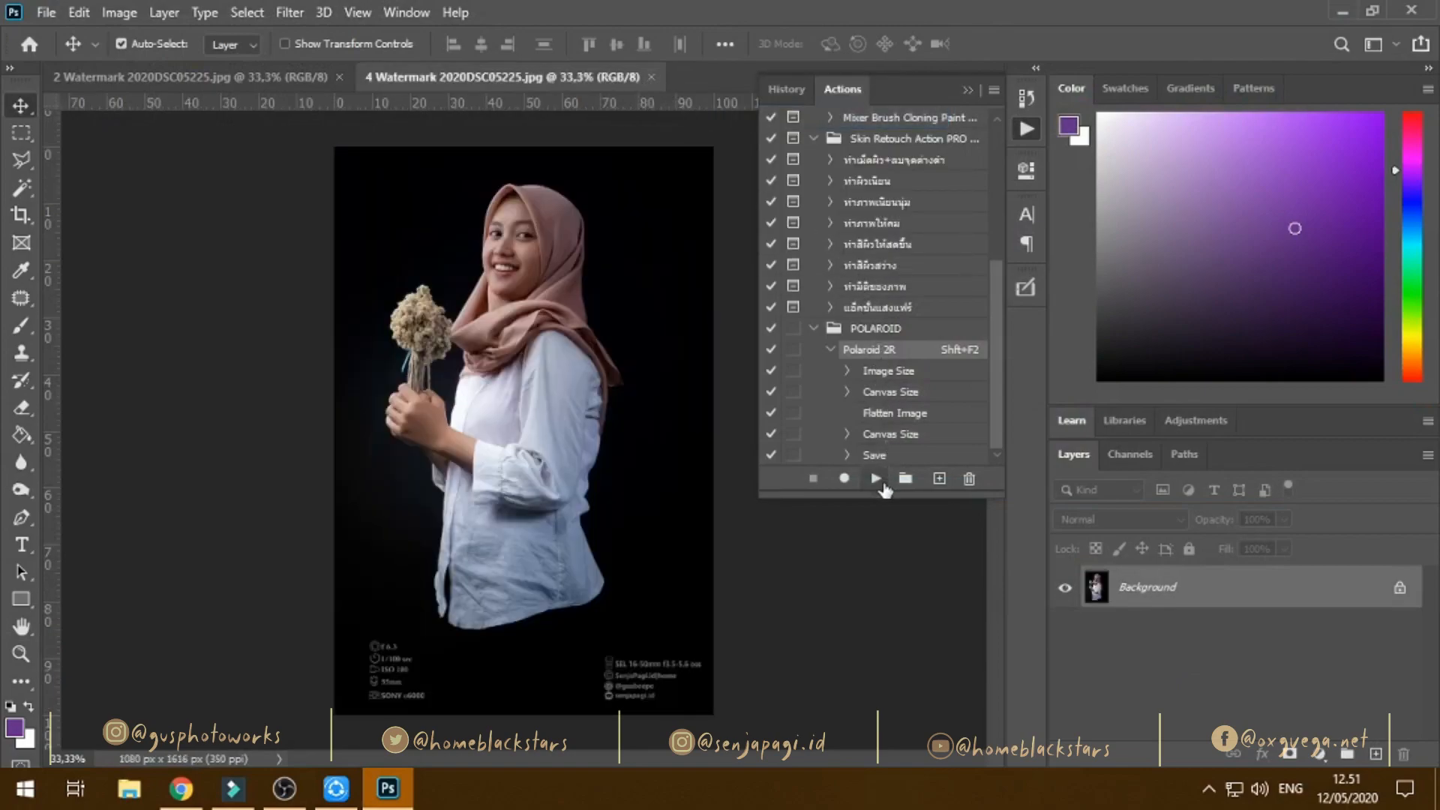
pyautogui.click(879, 482)
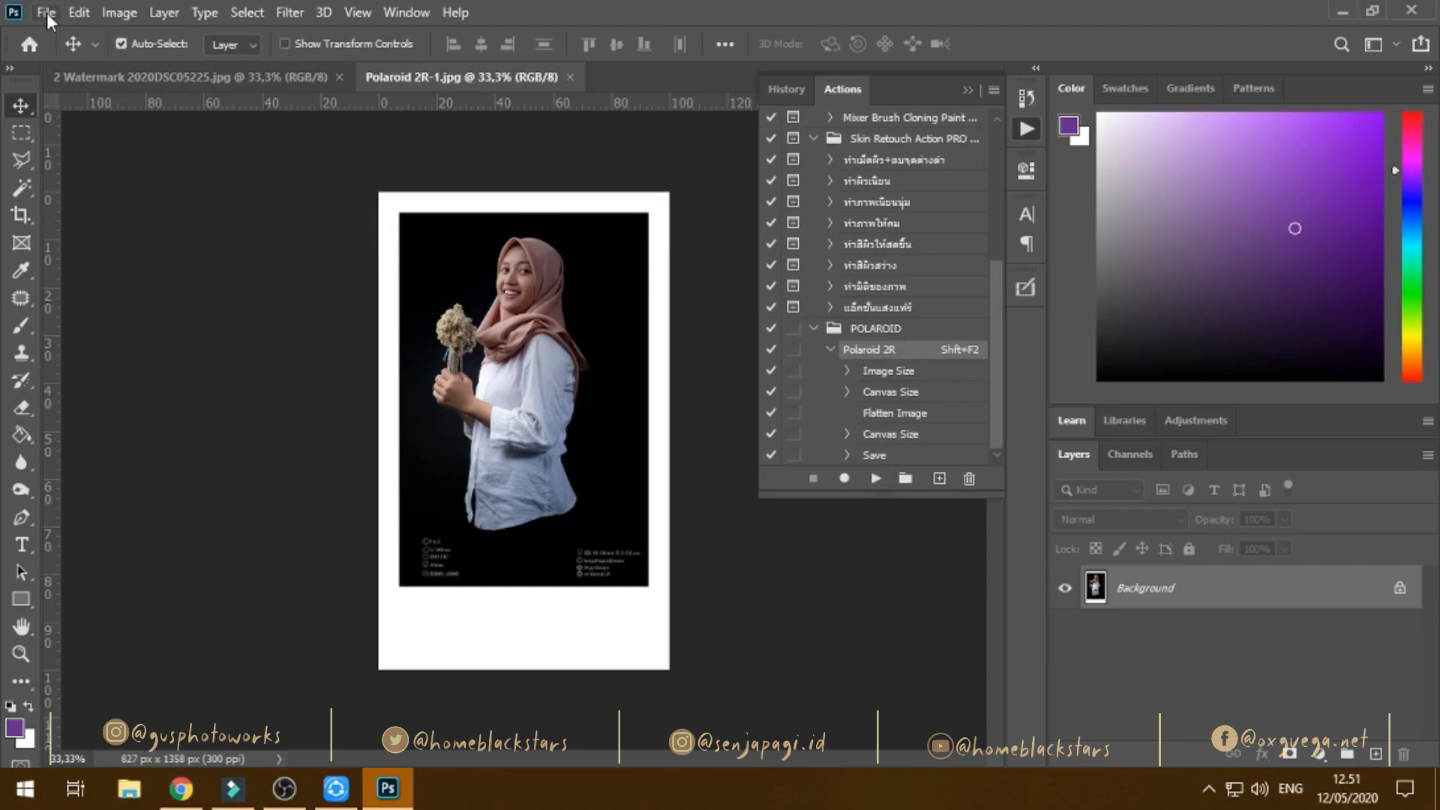
# Save the framed photo on the computer as Polaroid 2R-3.jpg in the HASIL POLAROID folder, accepting the JPEG options.
pyautogui.click(47, 12)
pyautogui.click(53, 269)
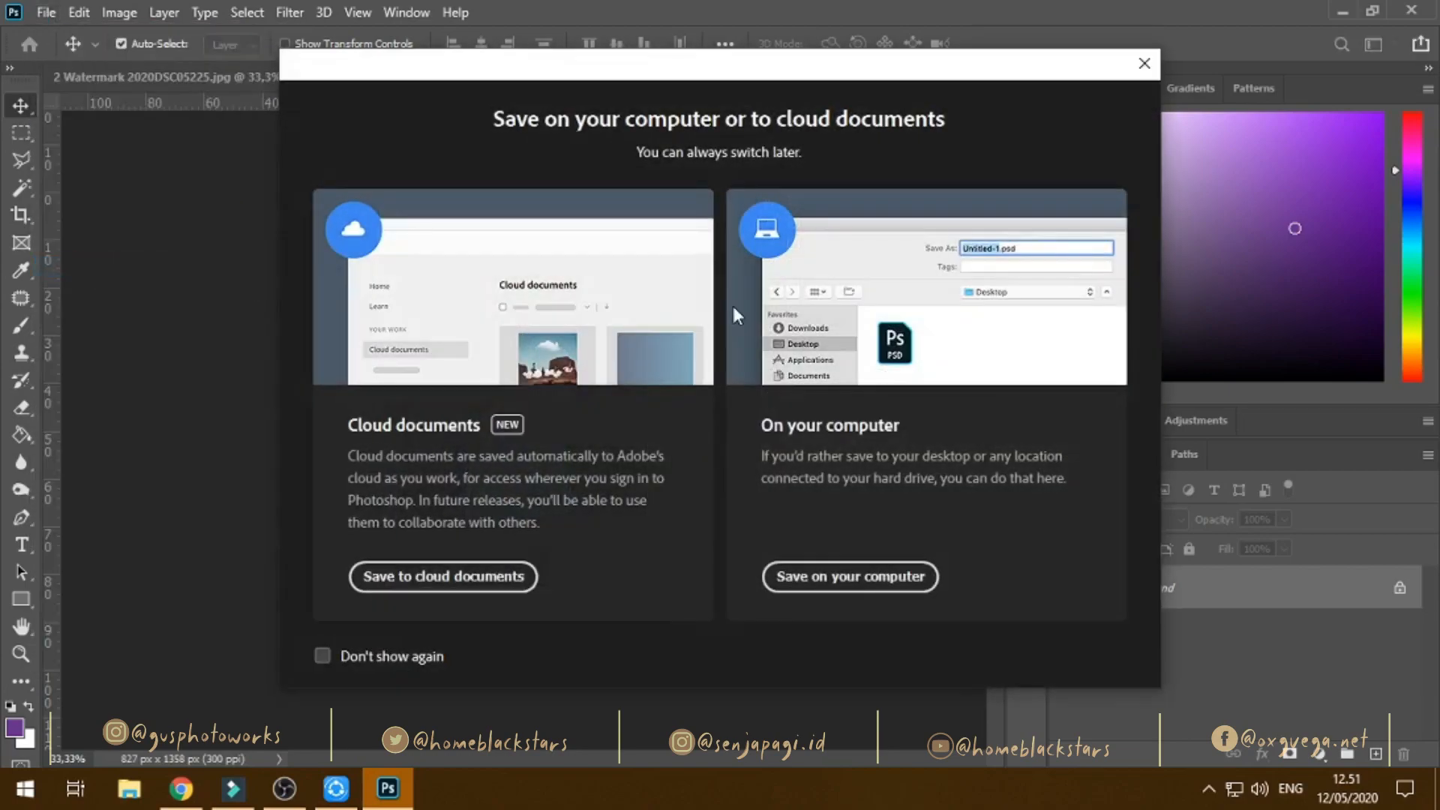
pyautogui.click(850, 575)
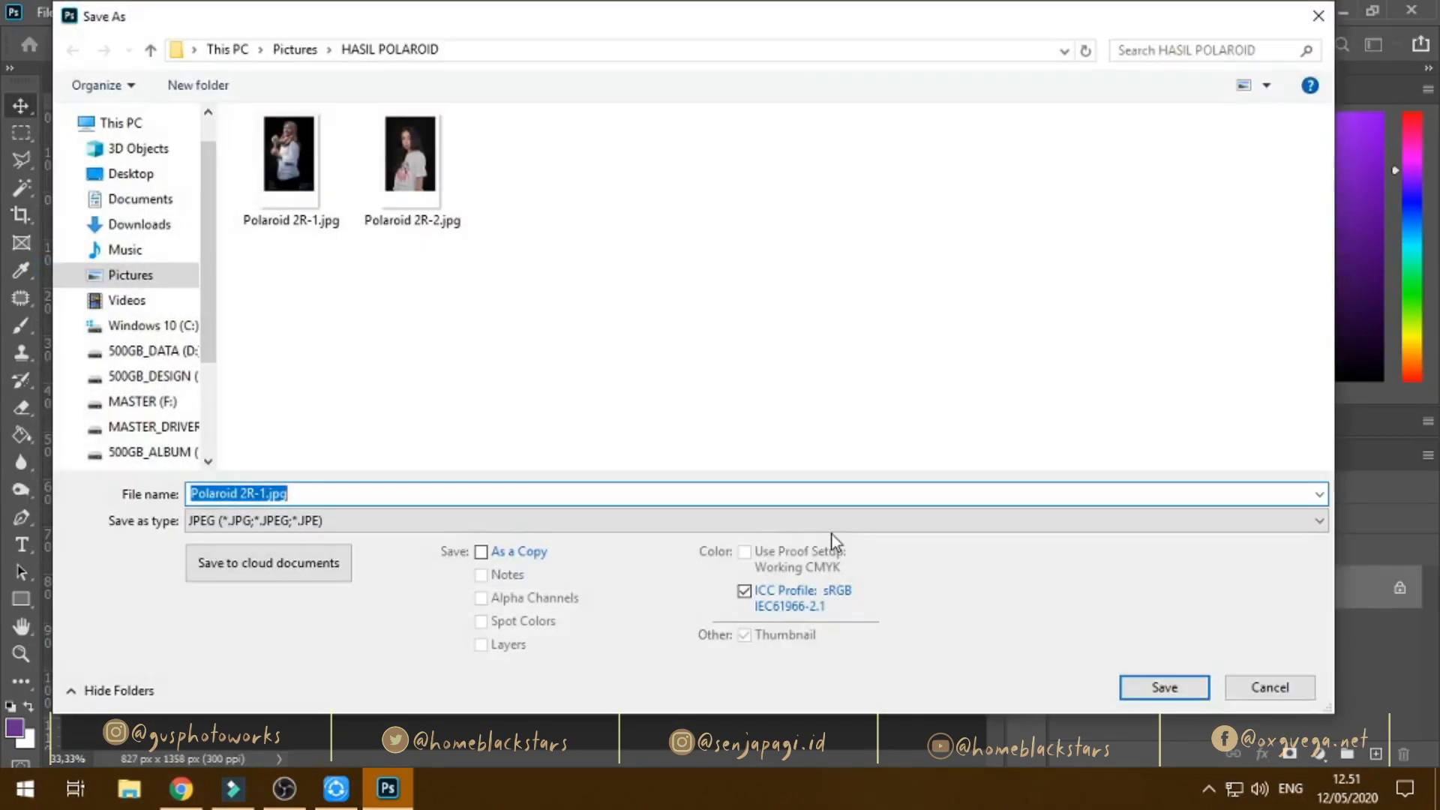
pyautogui.click(265, 493)
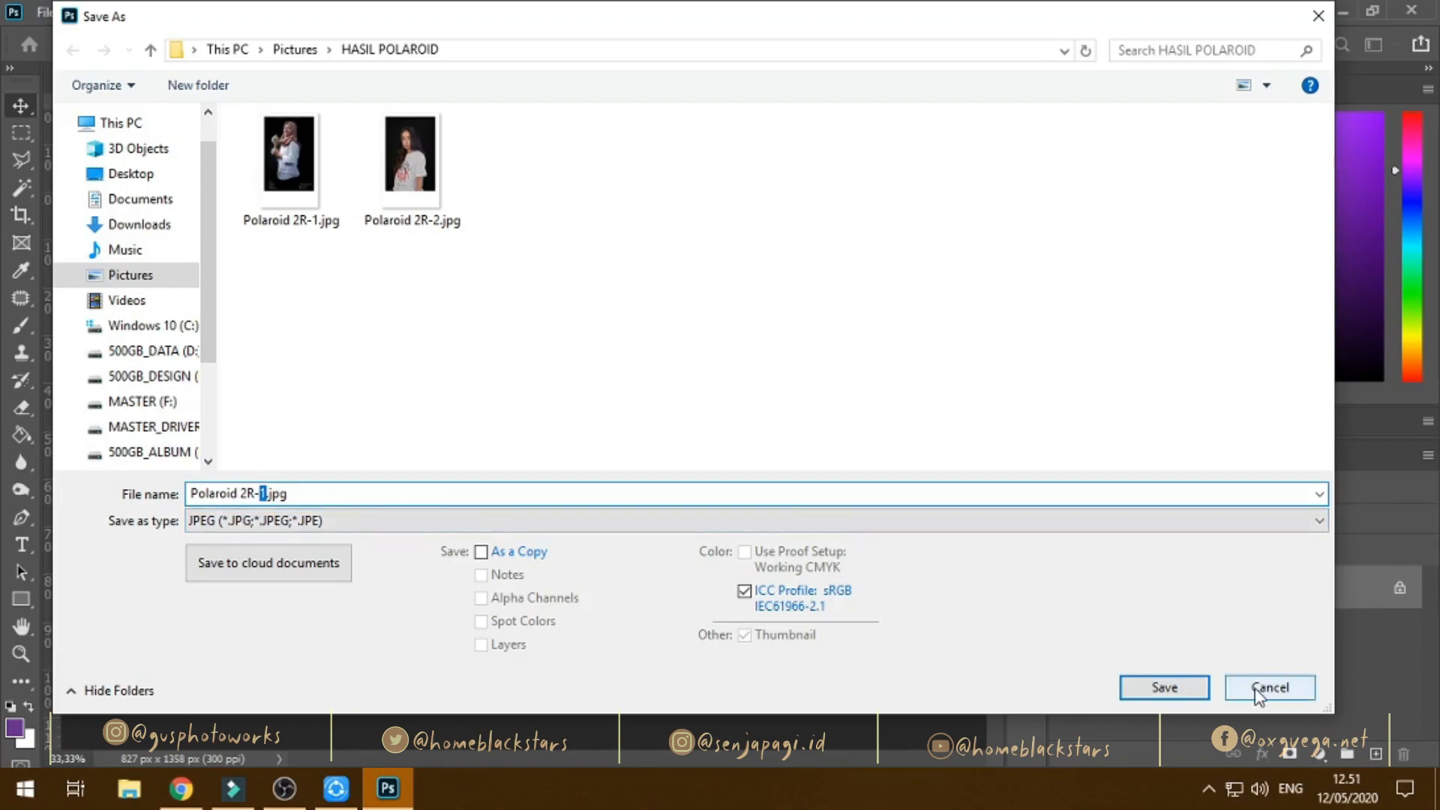
pyautogui.click(1164, 687)
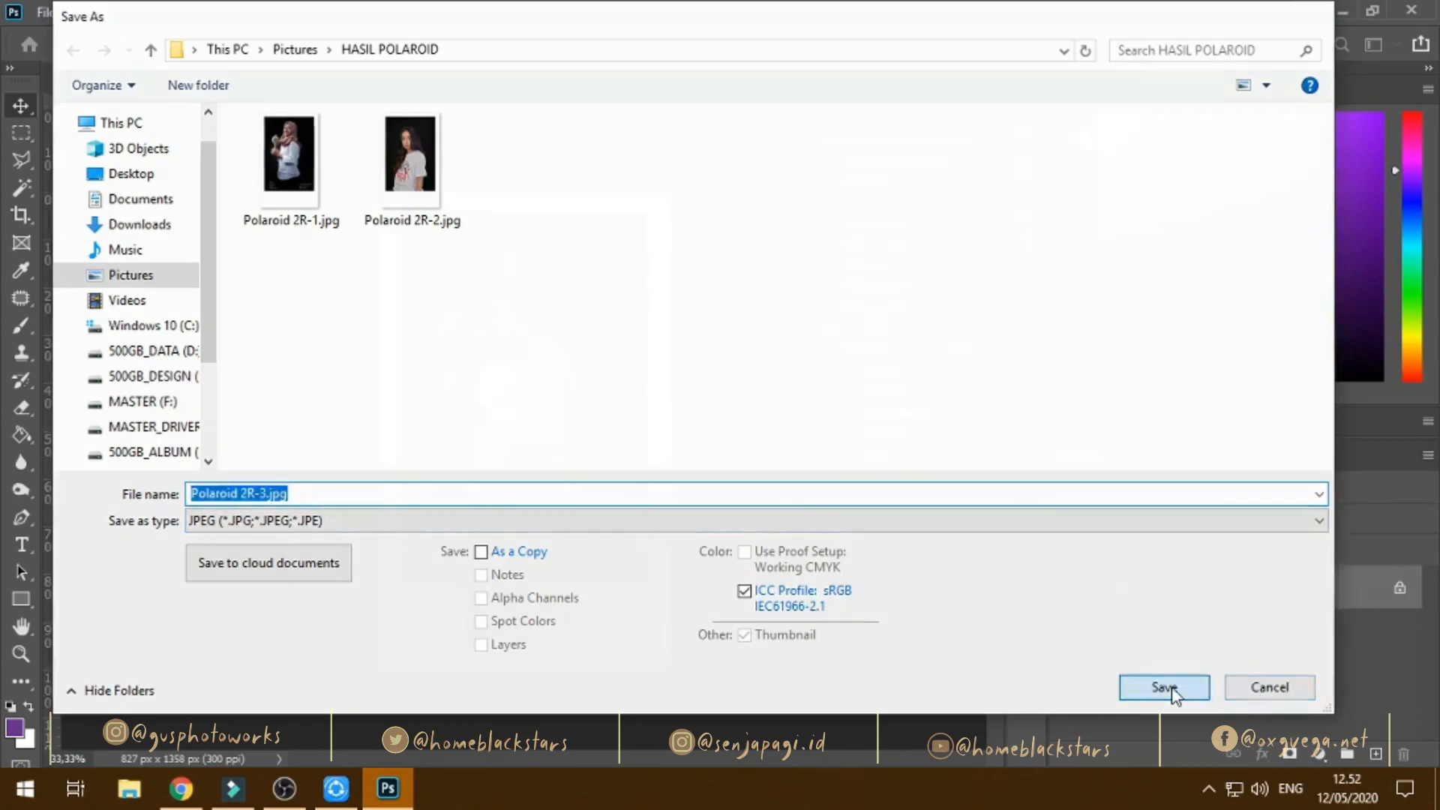
pyautogui.click(816, 164)
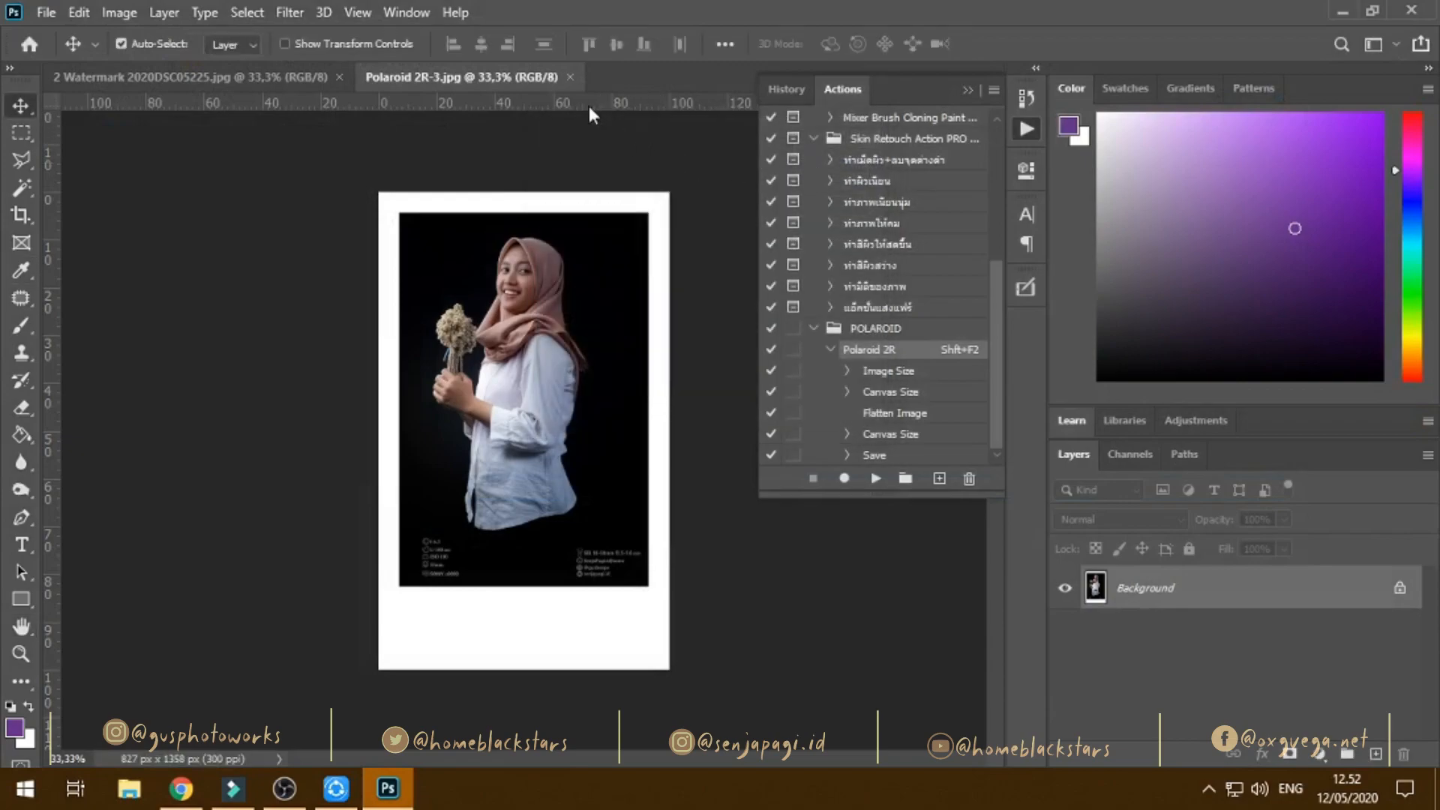
# Close Polaroid 2R-3.jpg and run the Polaroid 2R action on 2 Watermark 2020DSC05225.jpg.
pyautogui.click(571, 77)
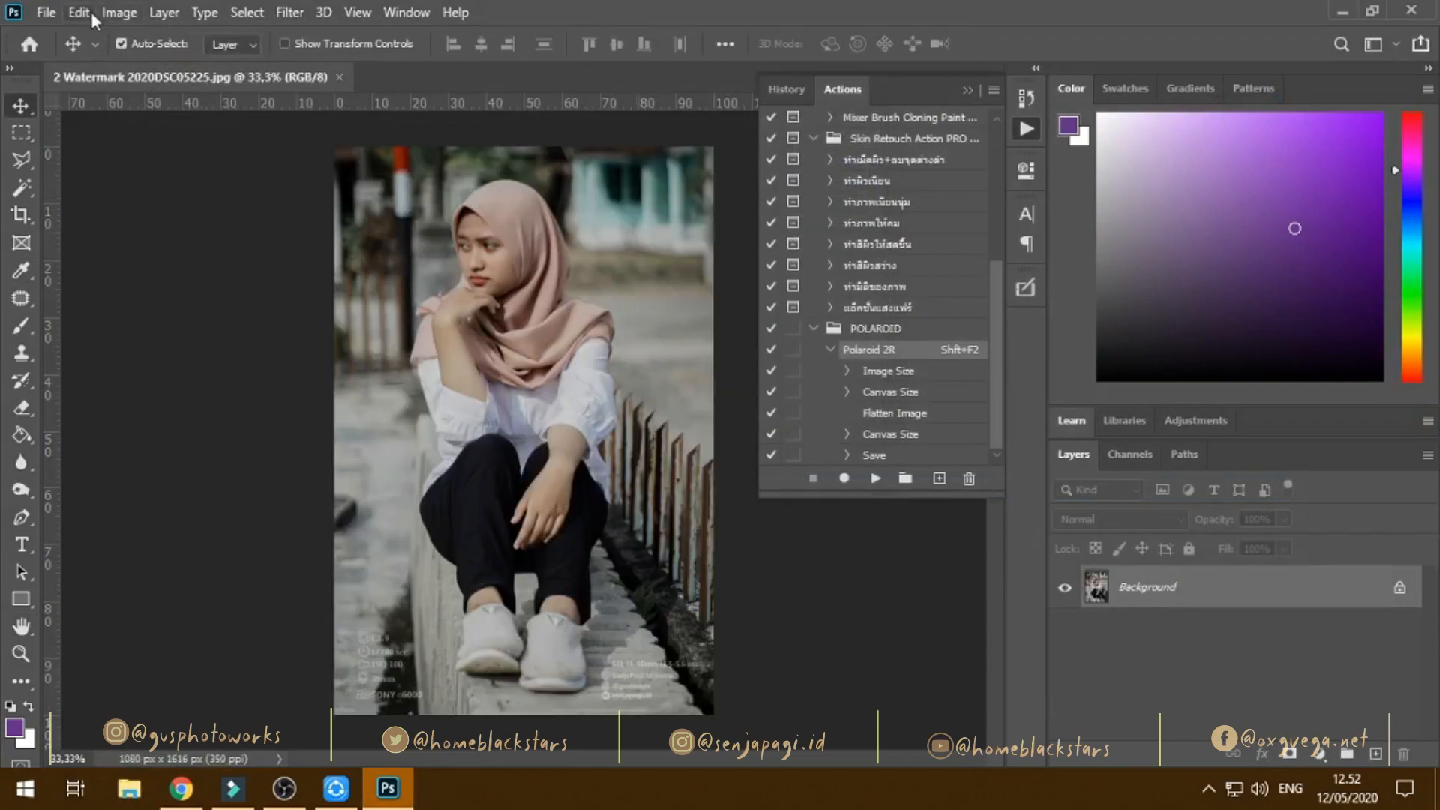
pyautogui.click(873, 479)
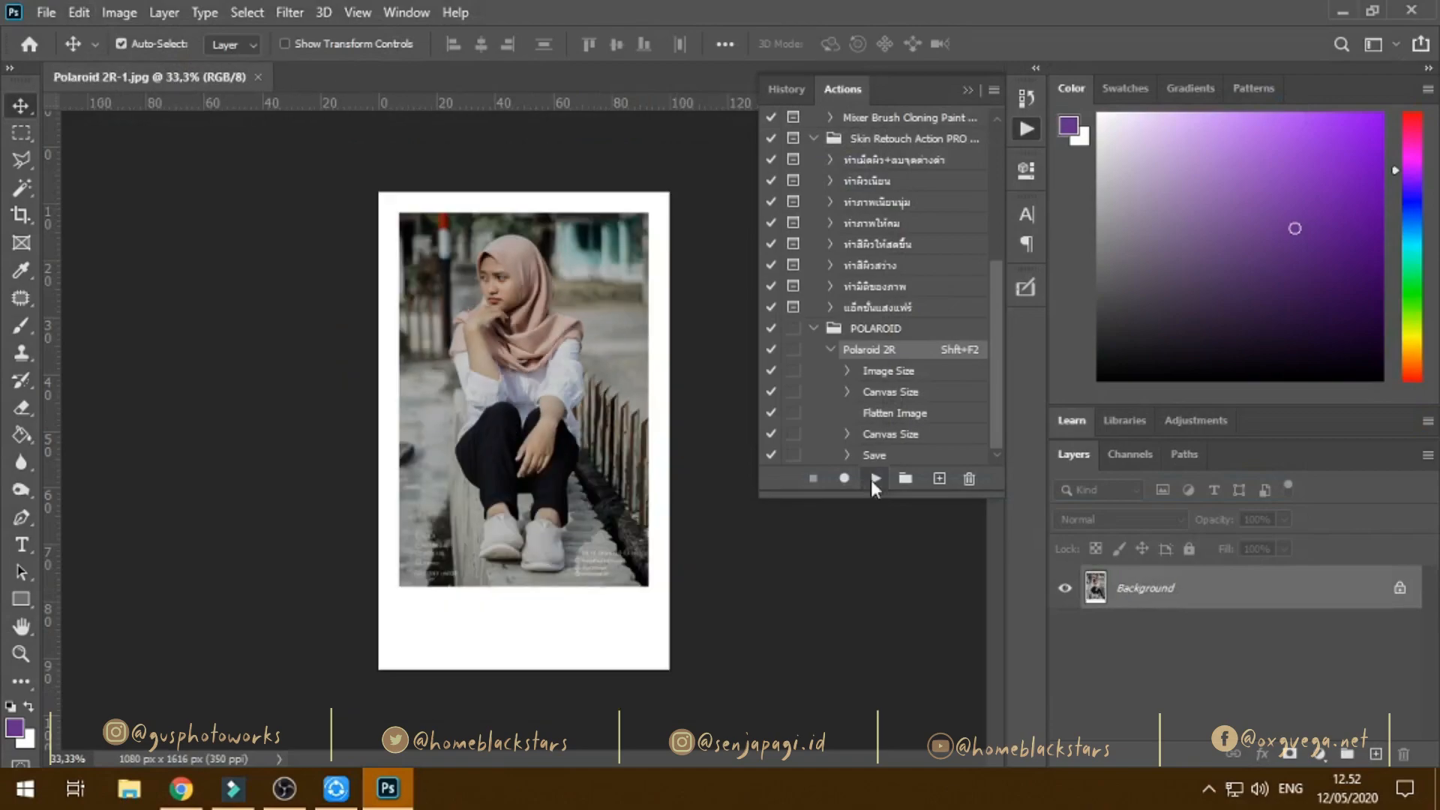
# Save the framed photo on the computer as Polaroid 2R-4.jpg in HASIL POLAROID, with JPEG quality 12 (Maximum), and close it.
pyautogui.click(44, 10)
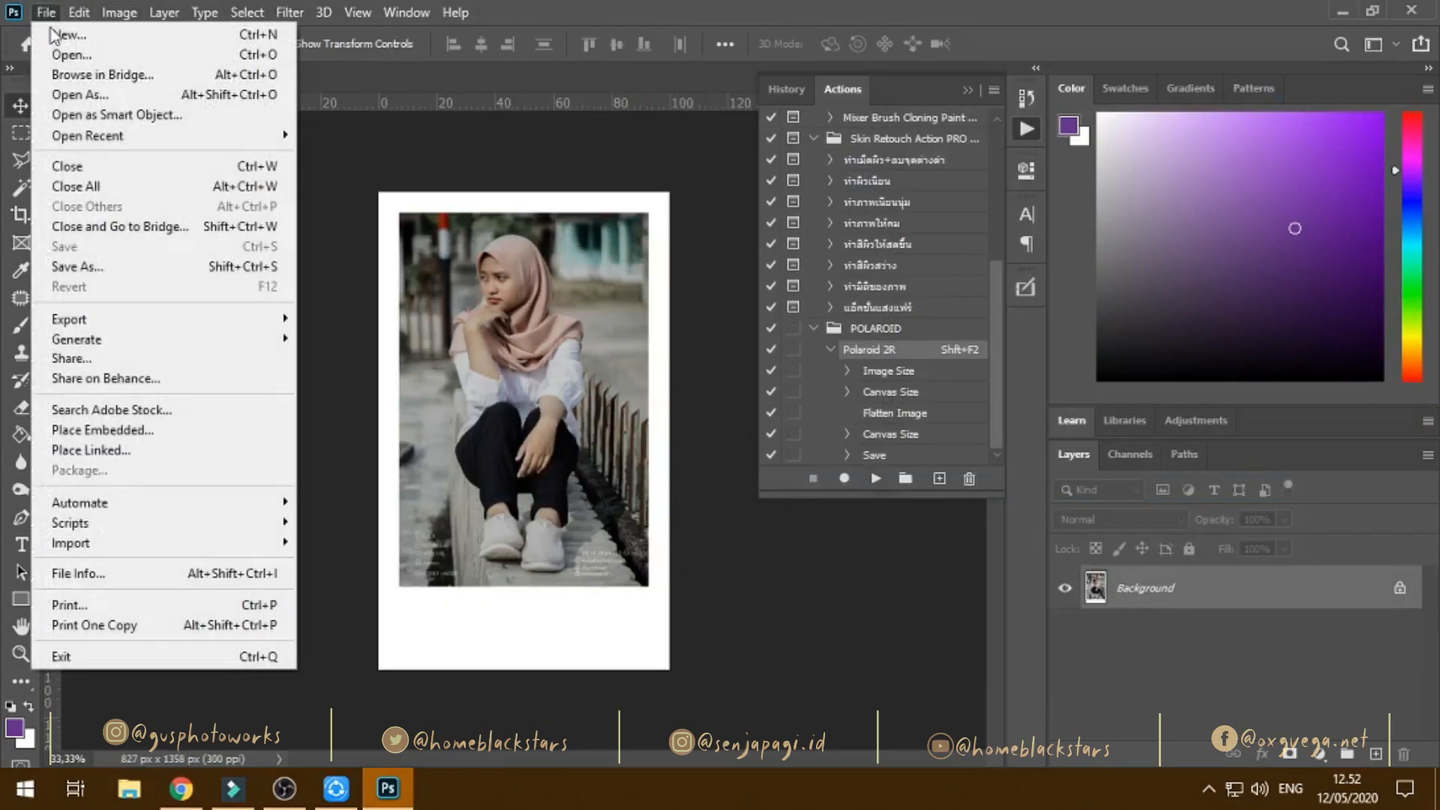
pyautogui.click(101, 259)
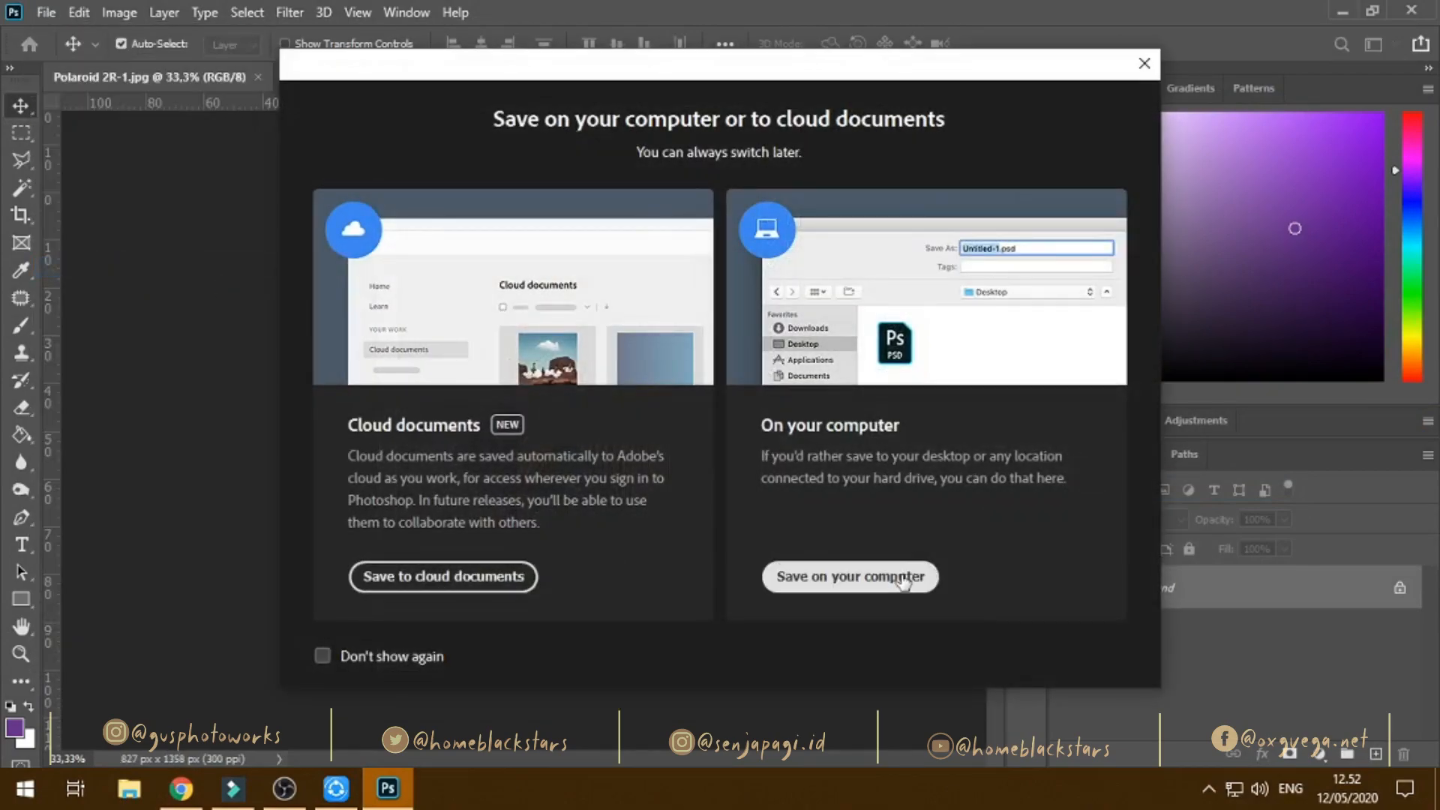
pyautogui.click(855, 576)
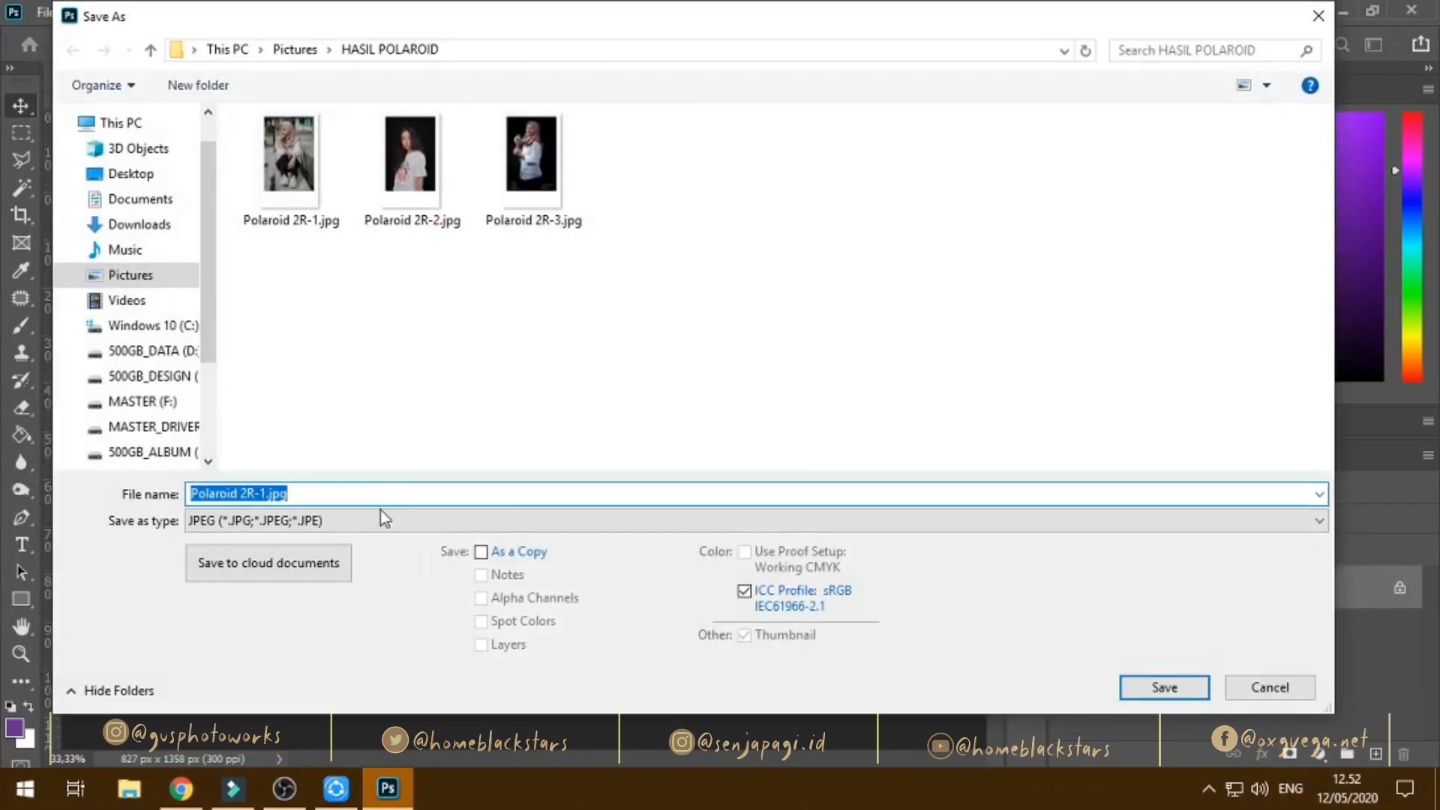
pyautogui.click(381, 519)
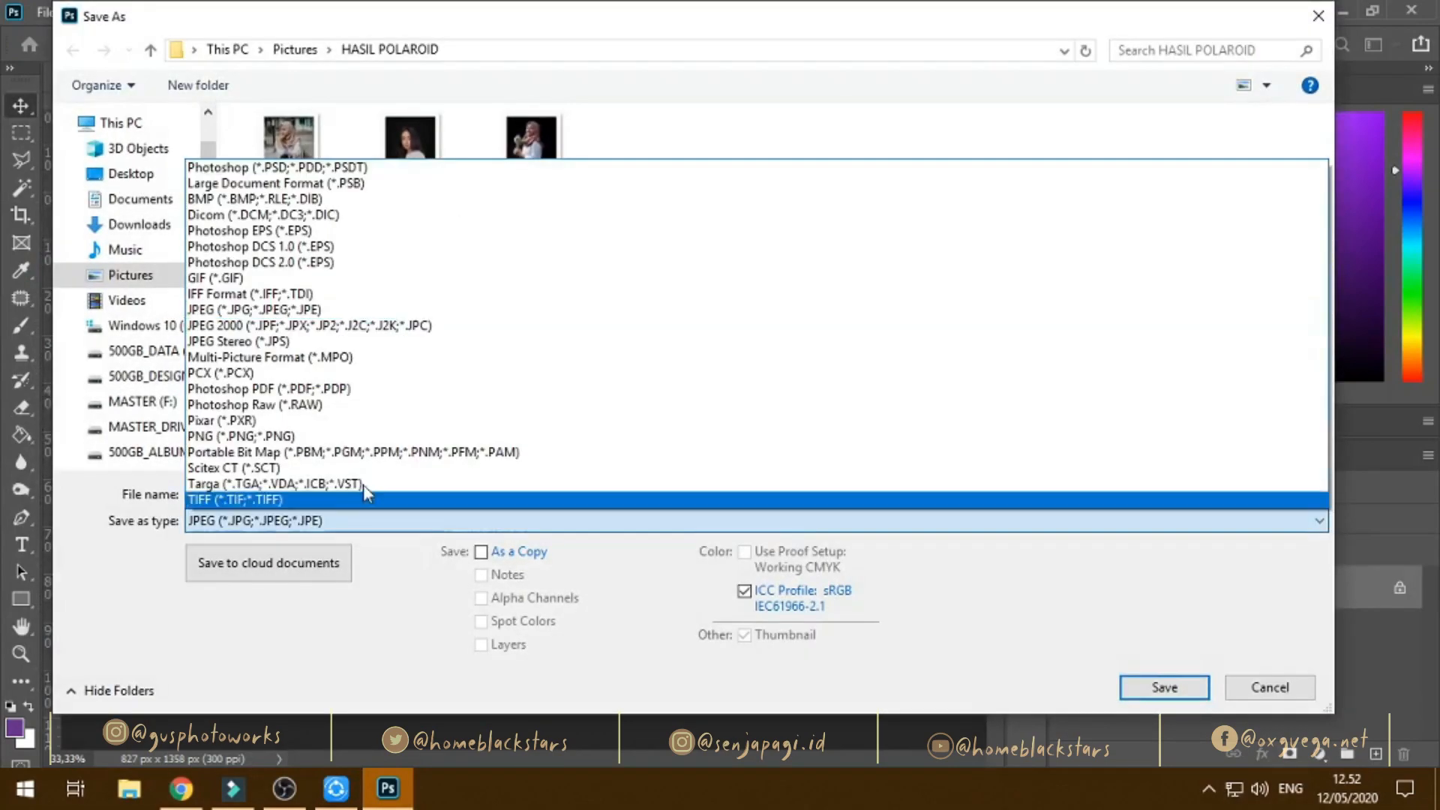
pyautogui.click(285, 307)
pyautogui.click(257, 493)
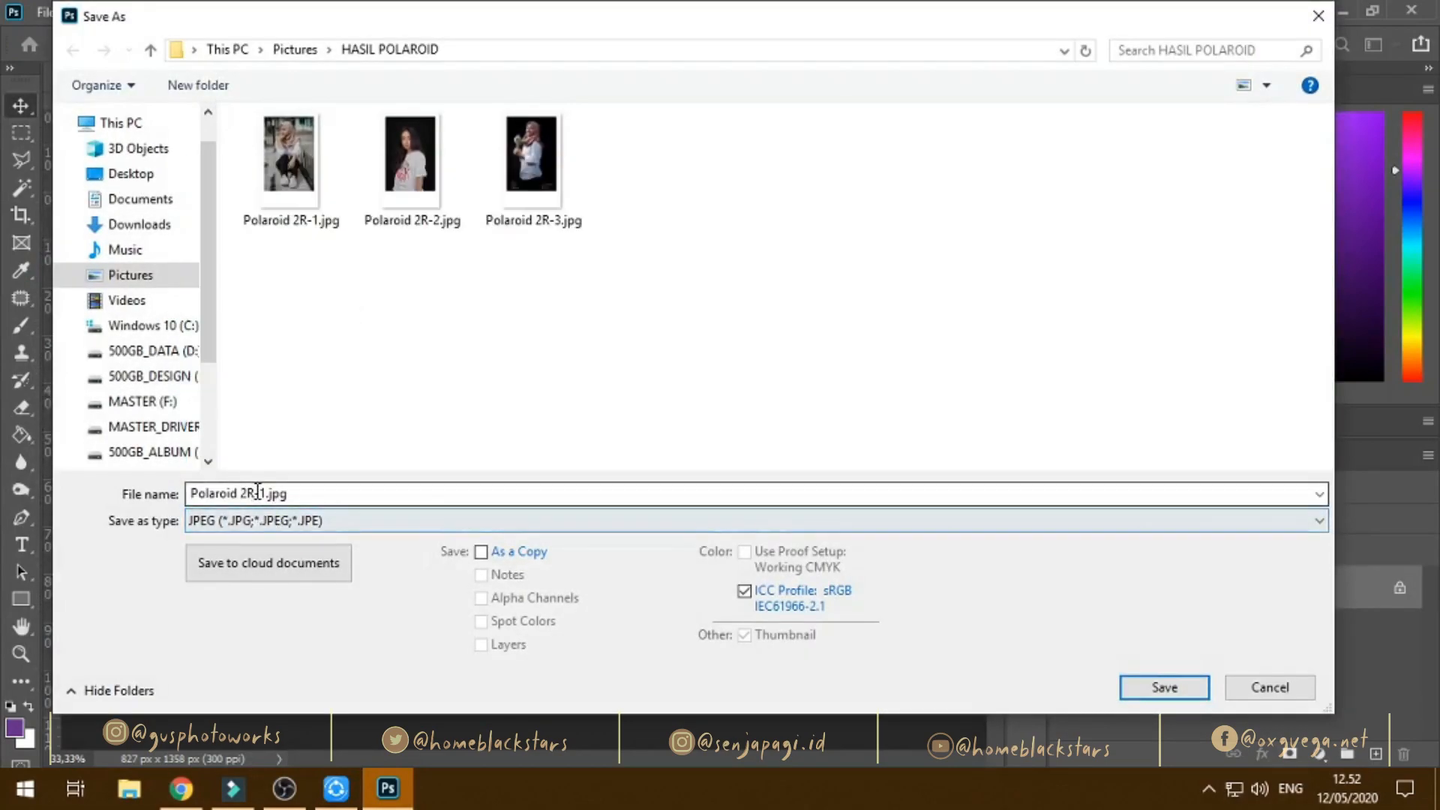
pyautogui.doubleClick(264, 493)
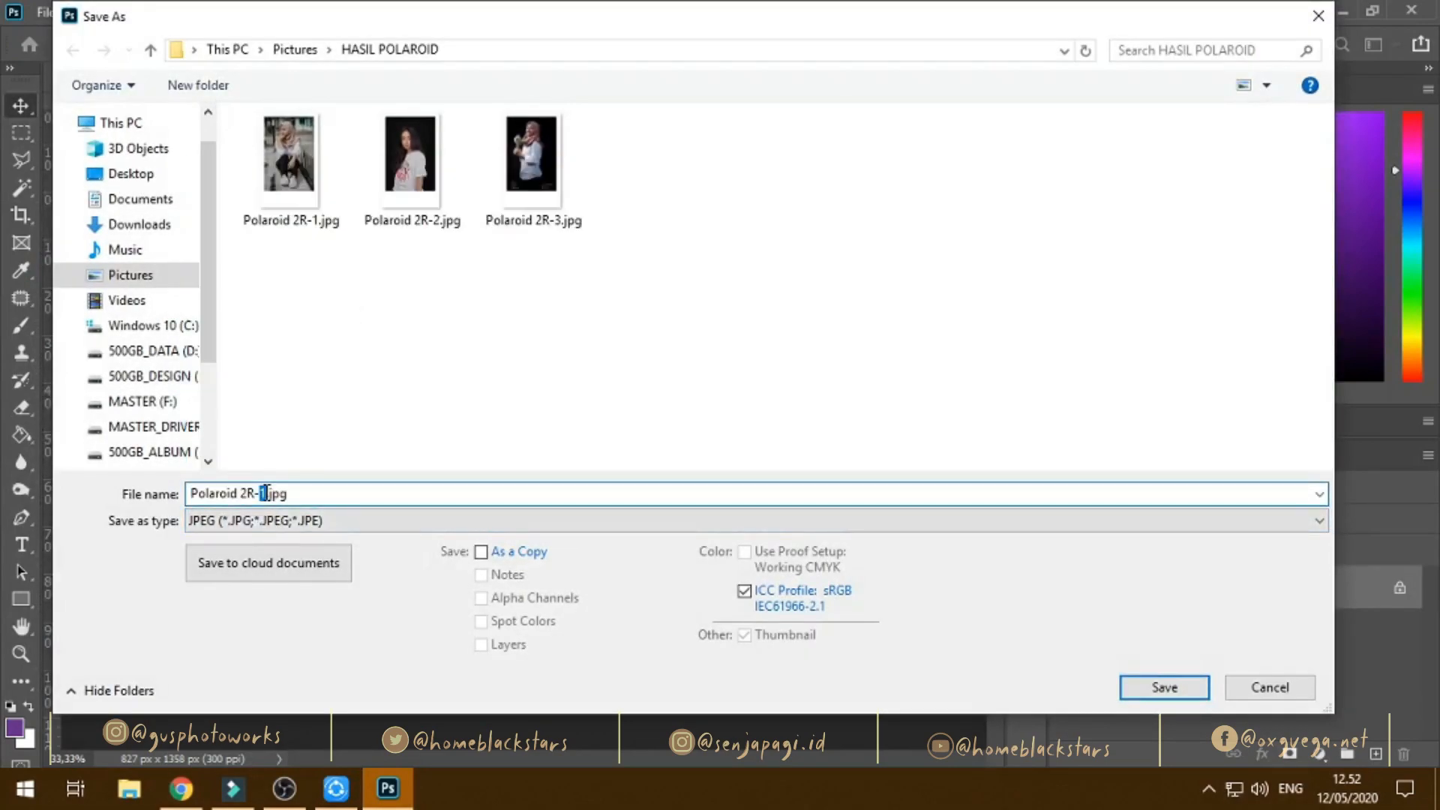
pyautogui.write('4')
pyautogui.click(1151, 684)
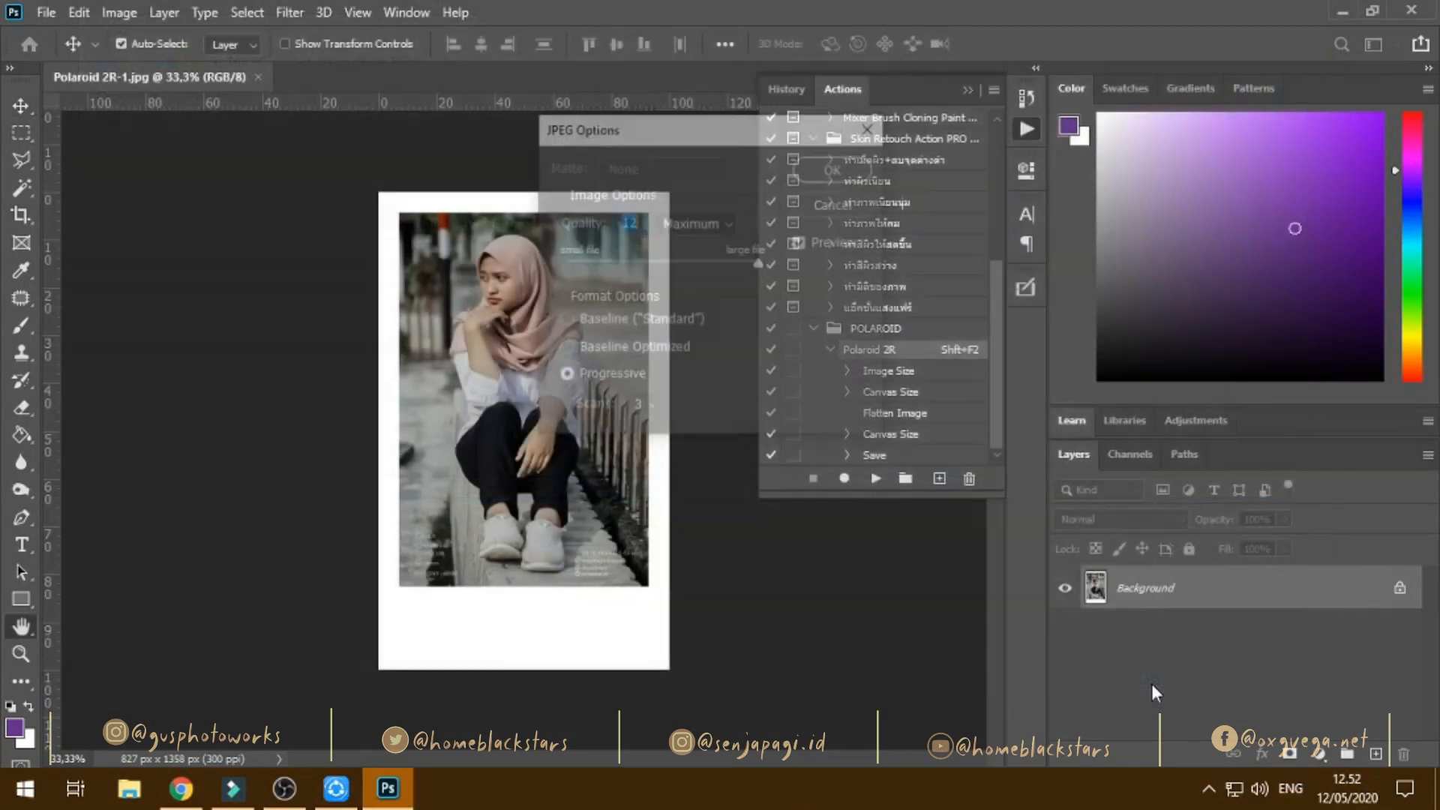
pyautogui.click(835, 168)
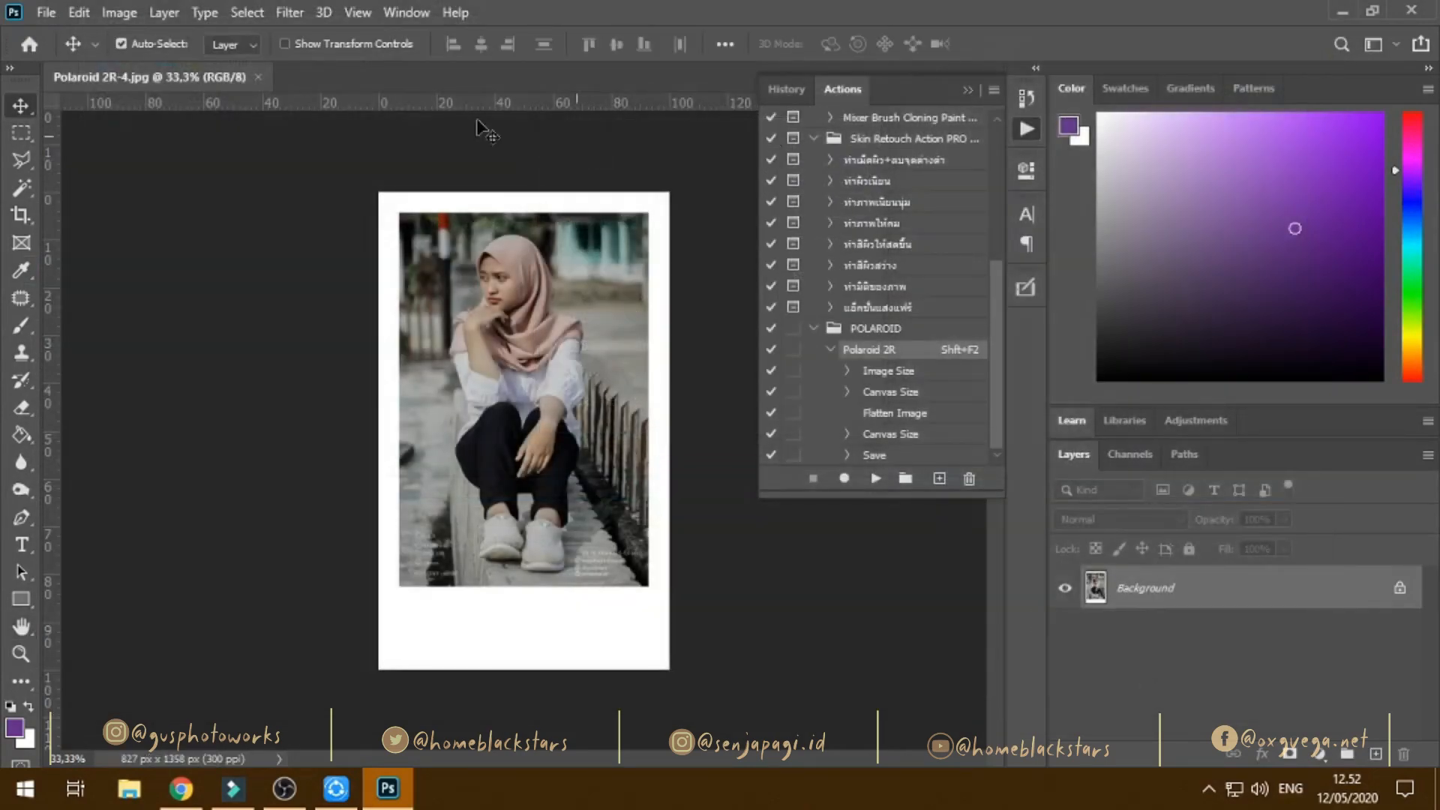
pyautogui.click(258, 76)
# Run the Polaroid 2R action on DSC05201.jpg from the BE9 Contoh folder and close the framed photo.
pyautogui.click(46, 12)
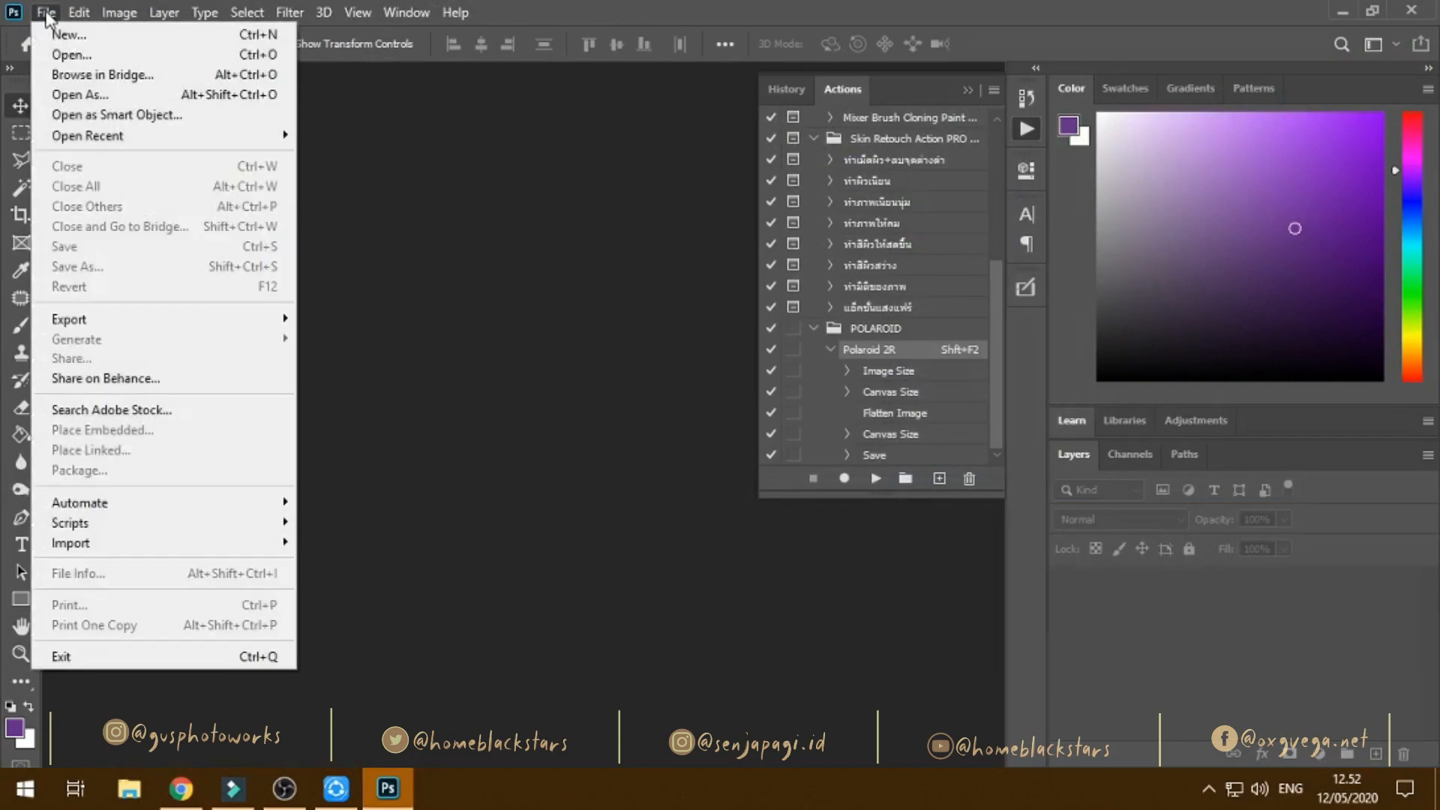
pyautogui.click(63, 57)
pyautogui.click(292, 50)
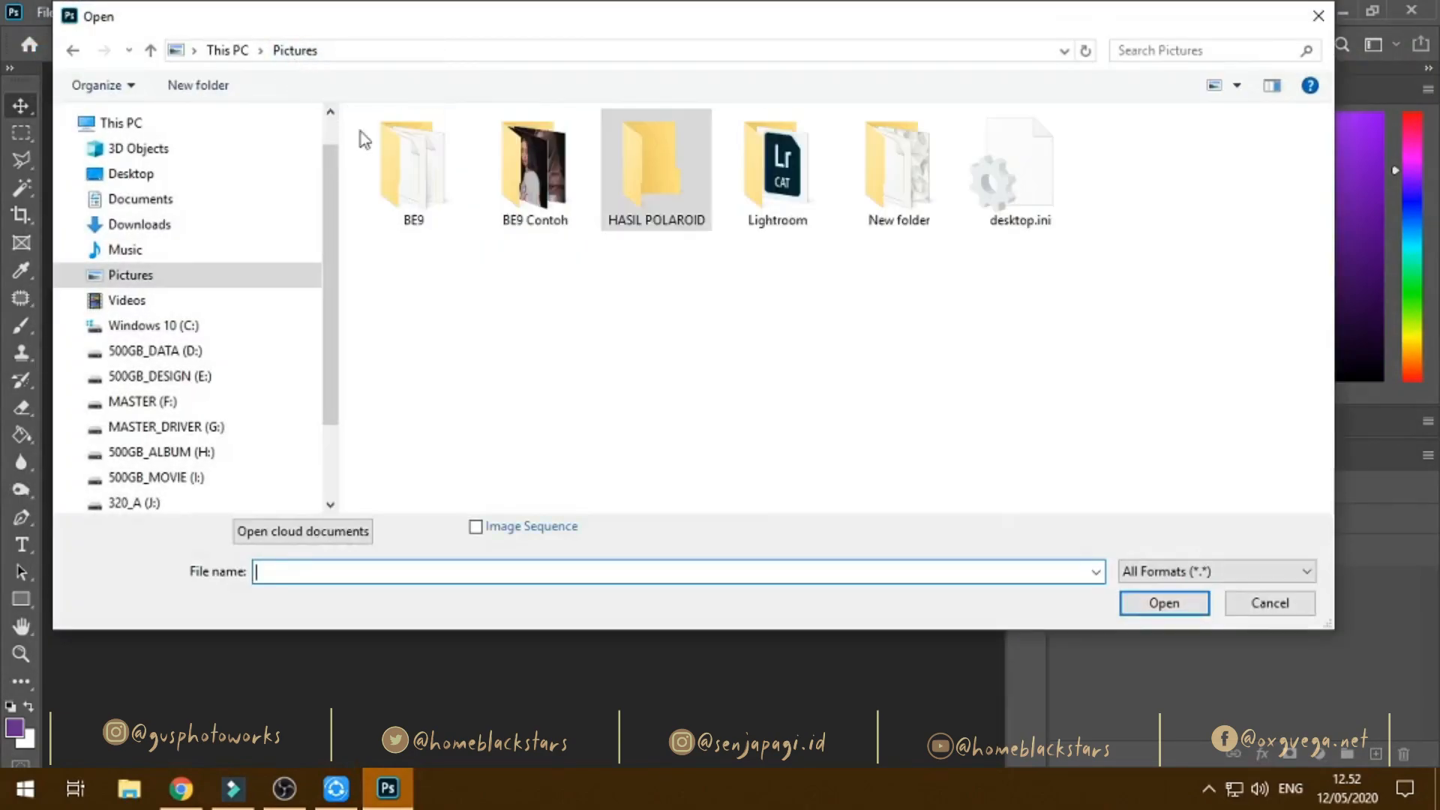
pyautogui.doubleClick(552, 169)
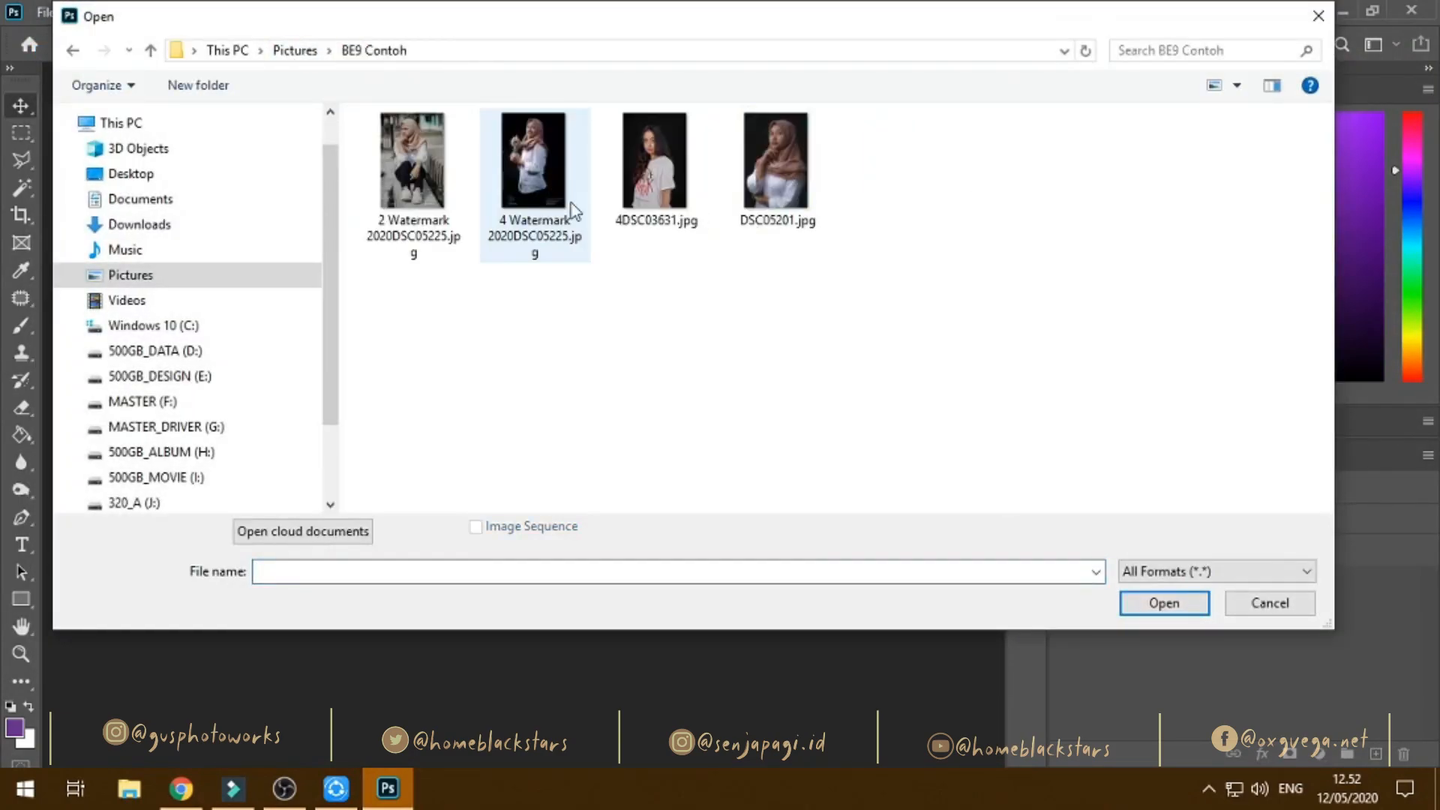
pyautogui.click(758, 187)
pyautogui.click(1177, 609)
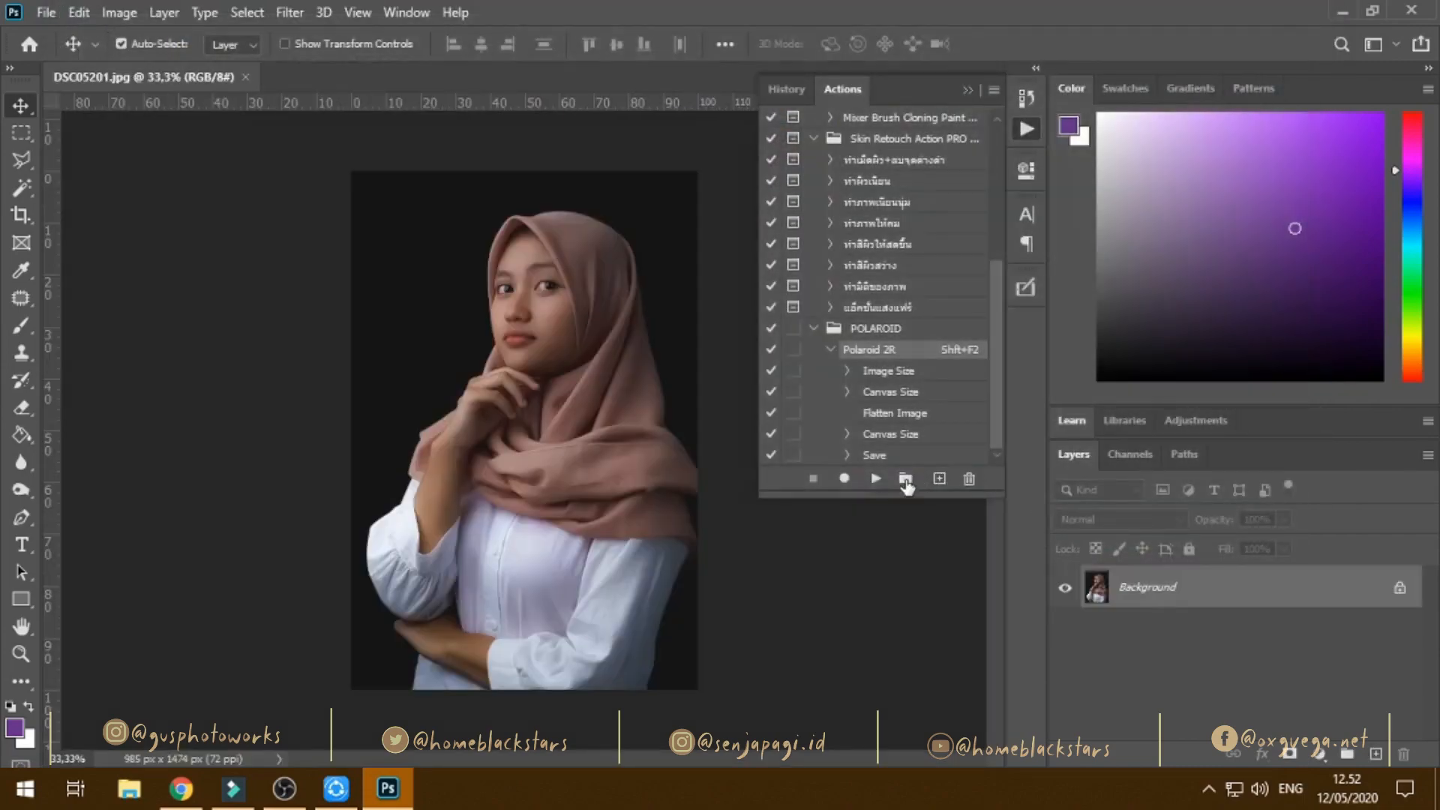
pyautogui.click(876, 479)
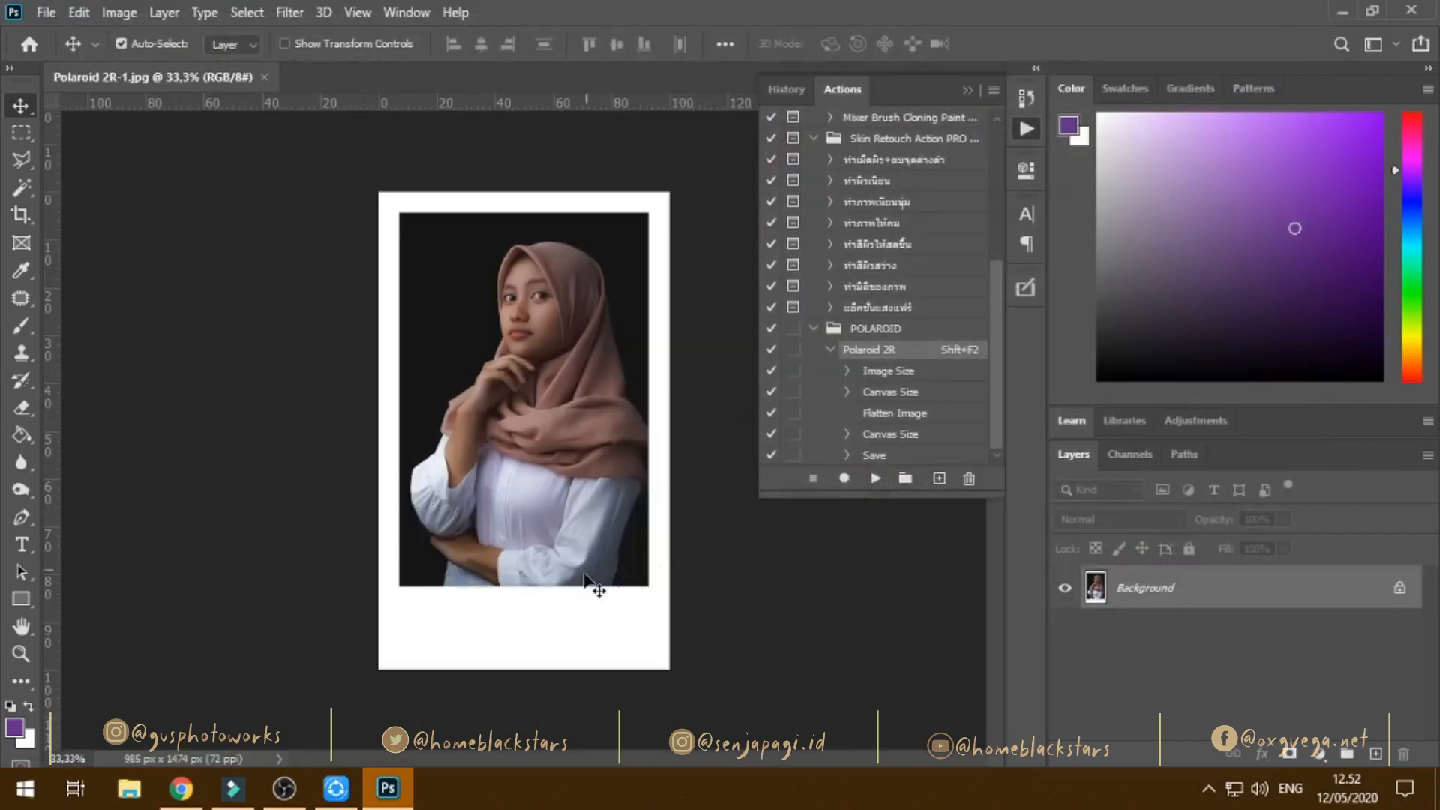
pyautogui.click(264, 77)
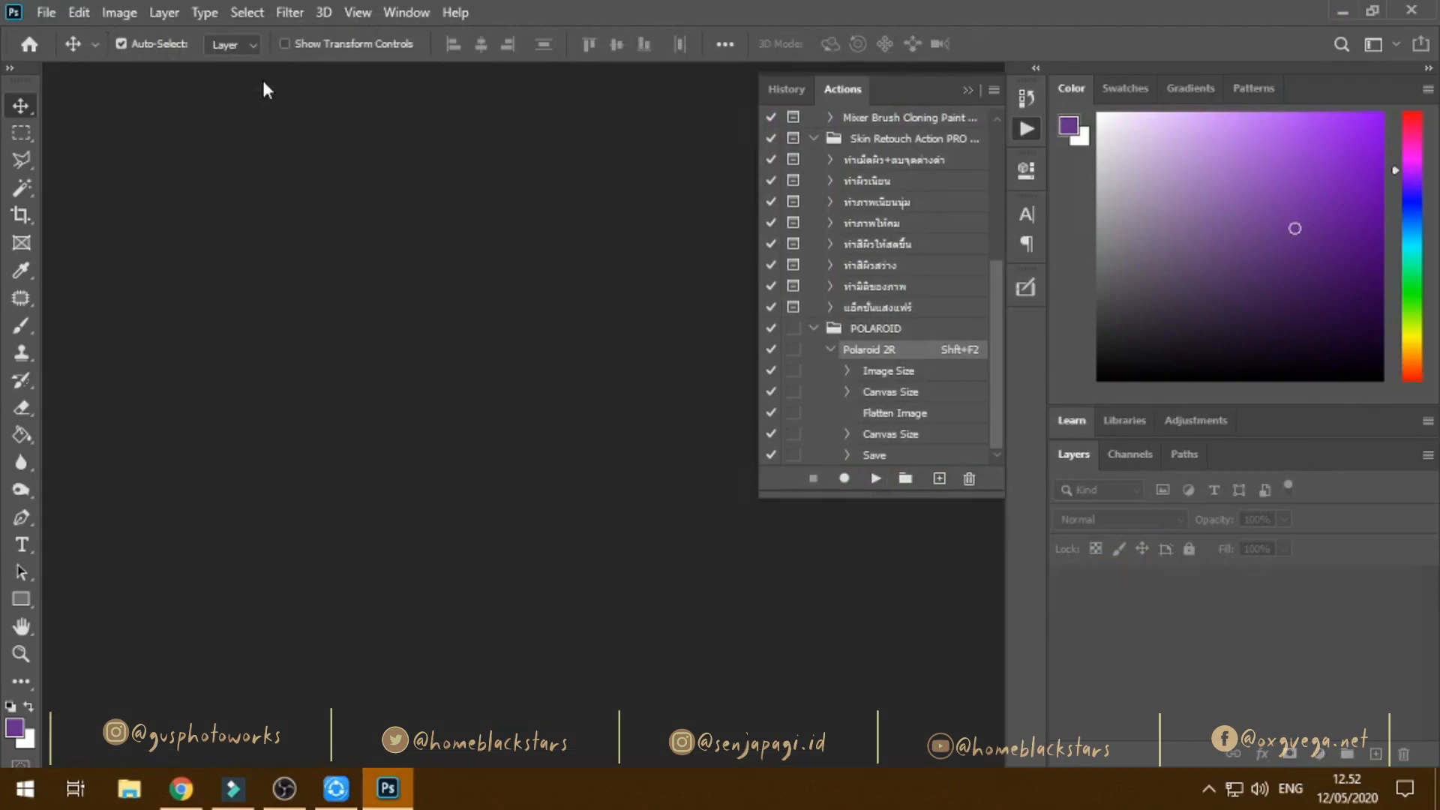
pyautogui.click(967, 92)
# Preview Polaroid 2R-1.jpg from the HASIL POLAROID folder in Windows Photo Viewer.
pyautogui.click(46, 12)
pyautogui.click(67, 52)
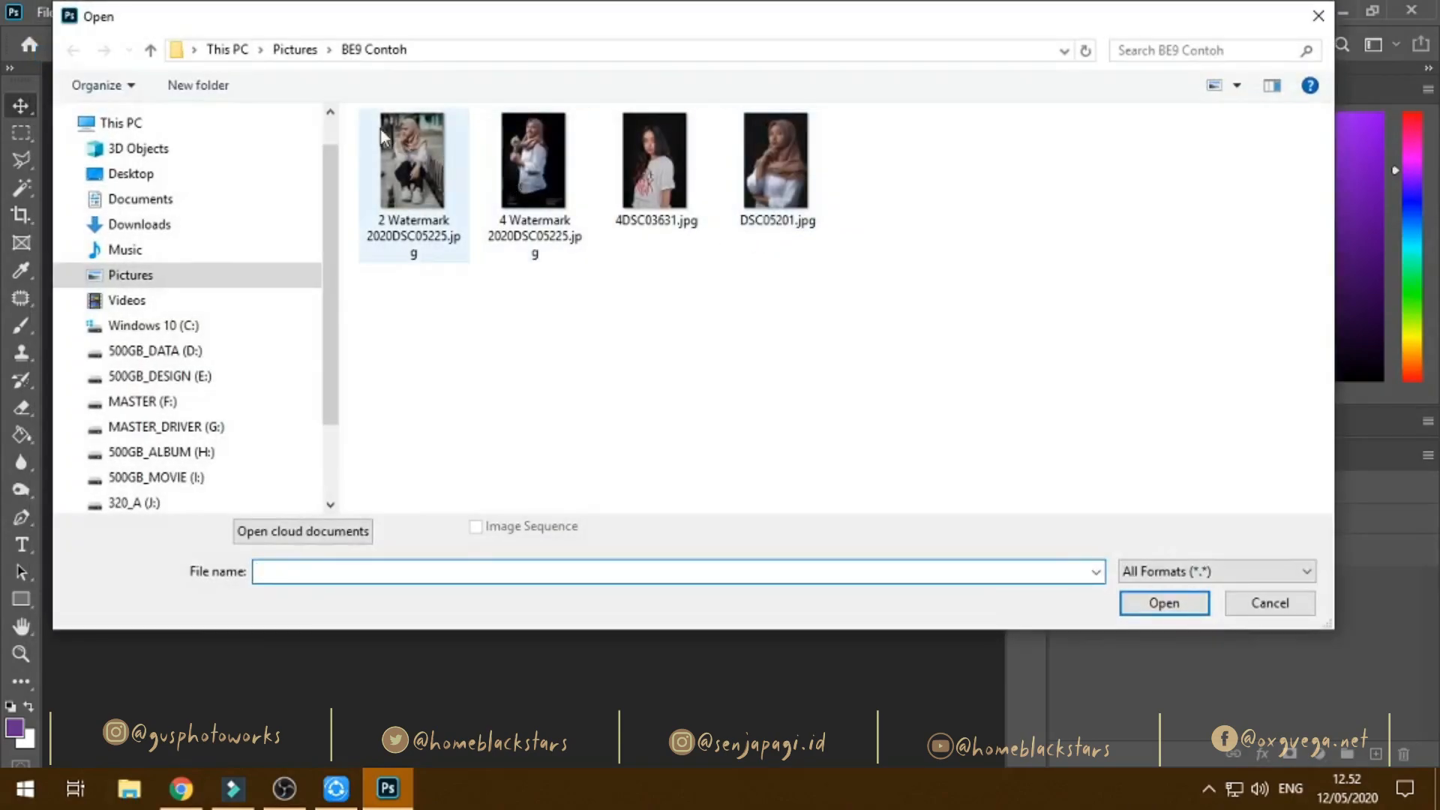
pyautogui.click(295, 50)
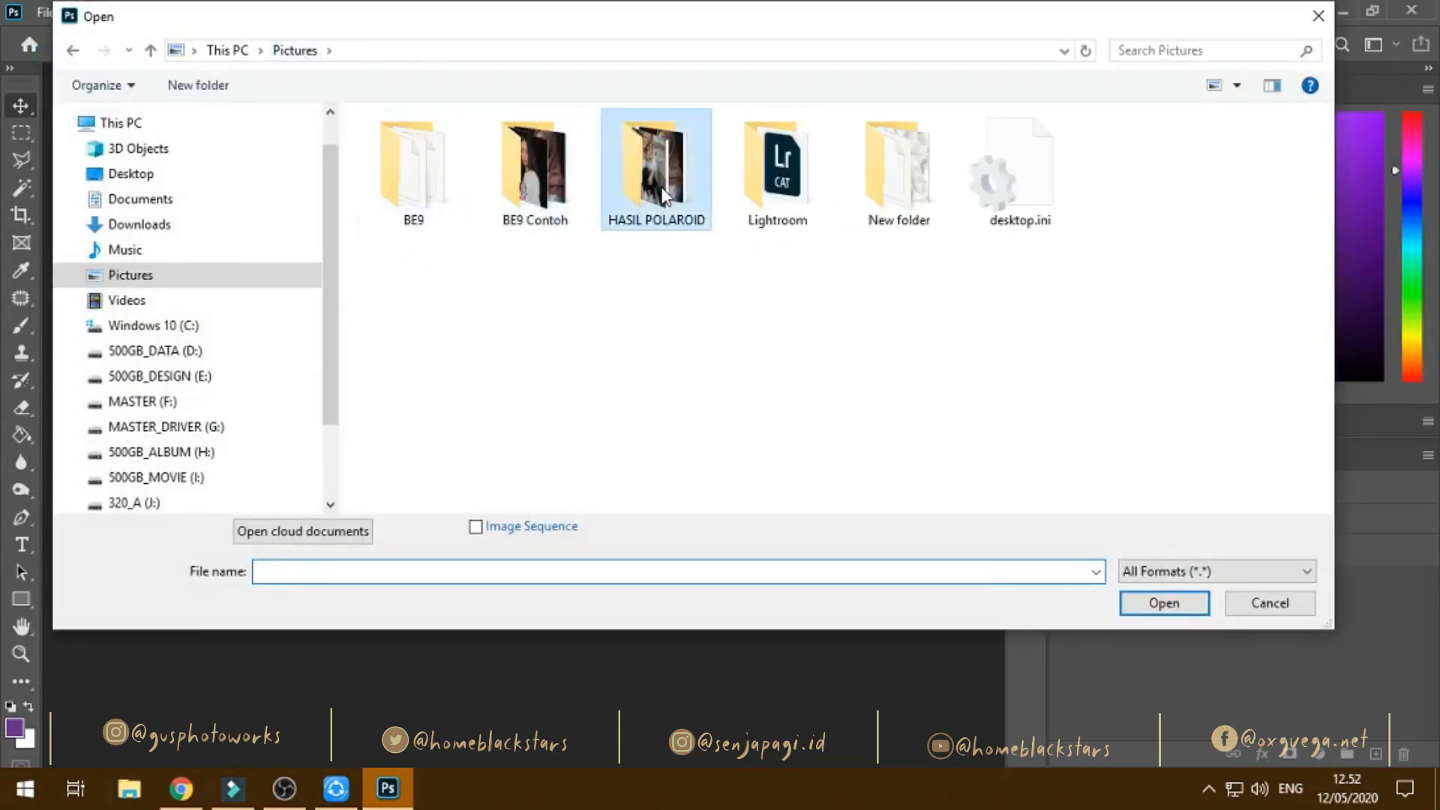
pyautogui.doubleClick(655, 165)
pyautogui.click(410, 161)
pyautogui.rightClick(411, 159)
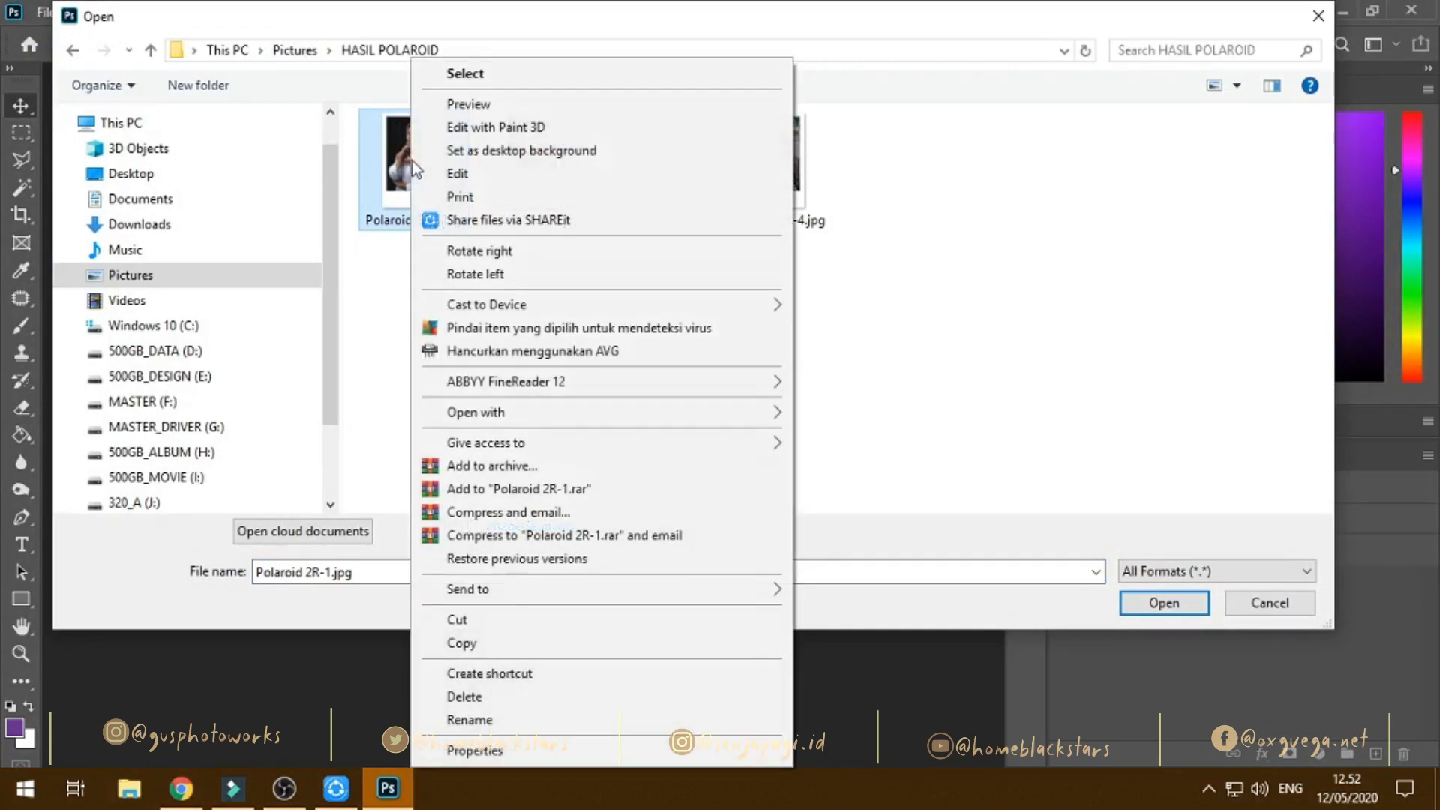
pyautogui.click(468, 99)
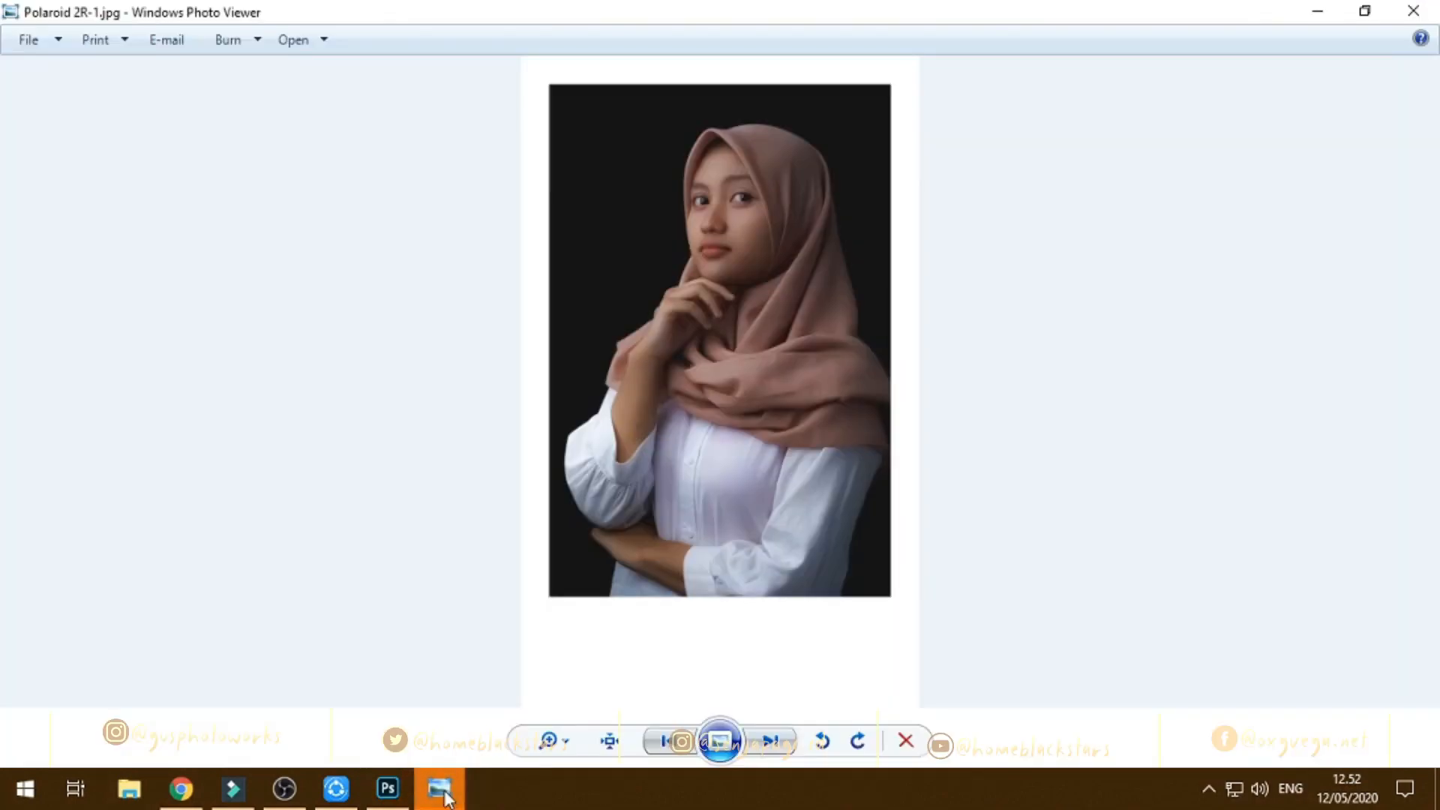
# Look through the remaining framed photos in the viewer, and return to Photoshop without opening any of them.
pyautogui.click(771, 741)
pyautogui.click(776, 745)
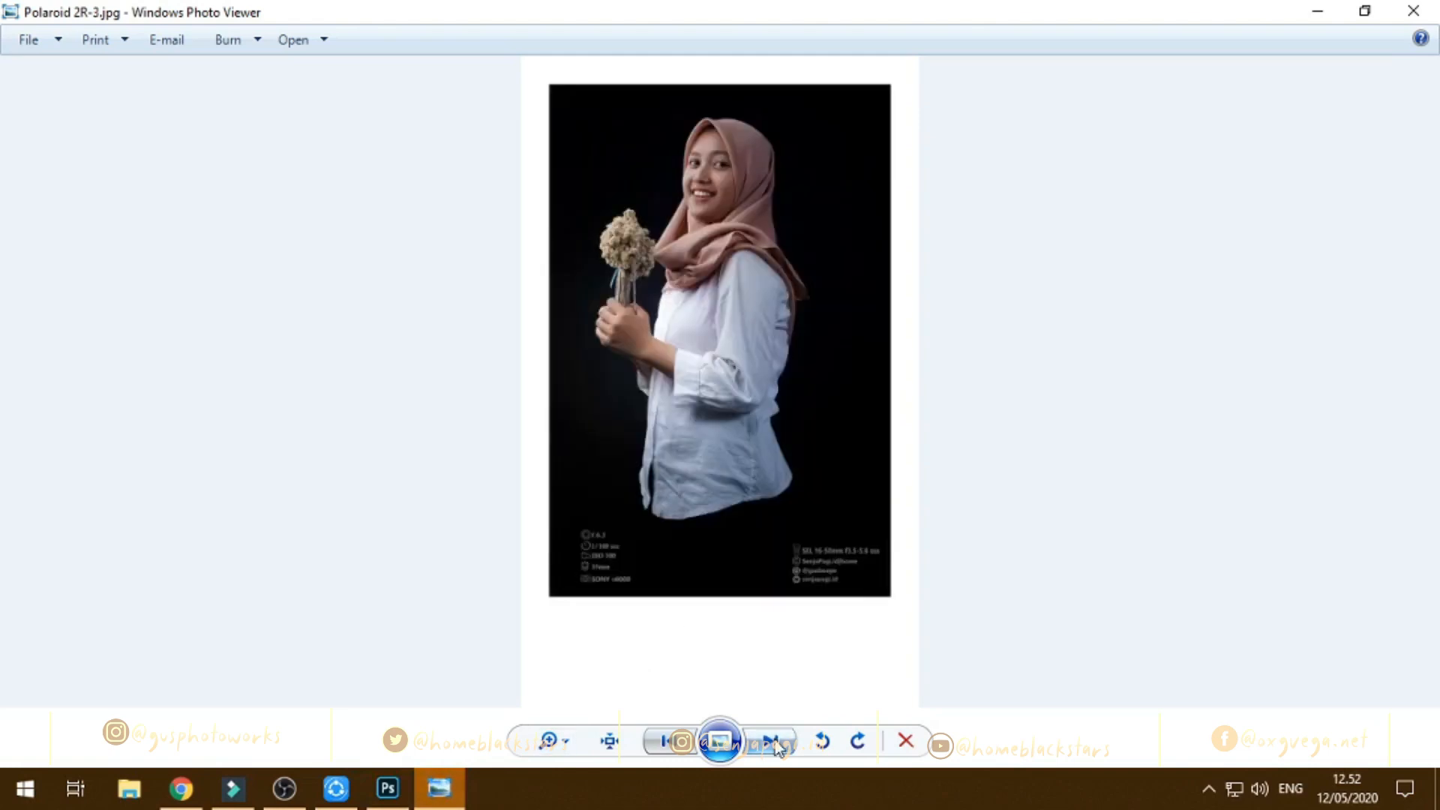
pyautogui.click(776, 745)
pyautogui.click(776, 745)
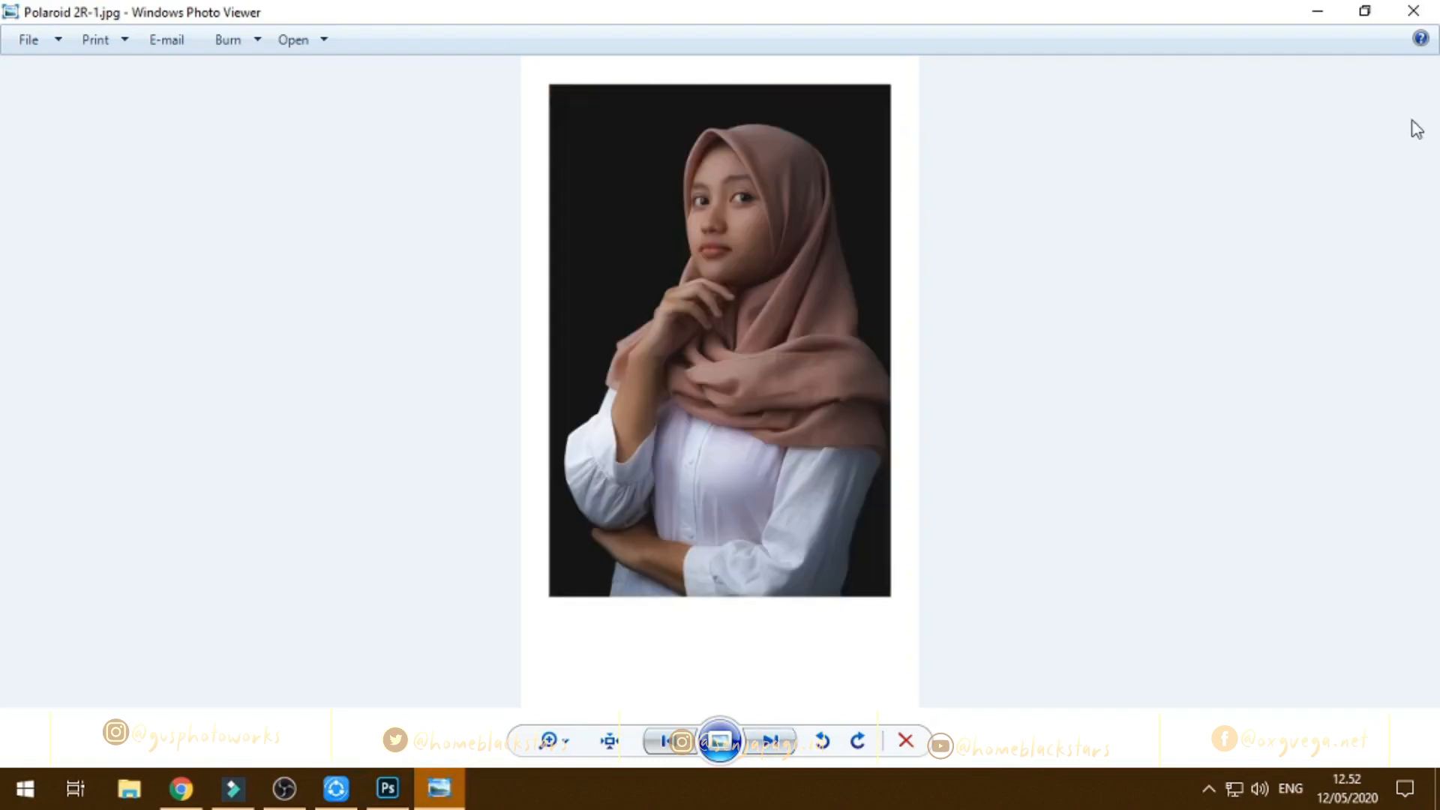
pyautogui.click(1413, 11)
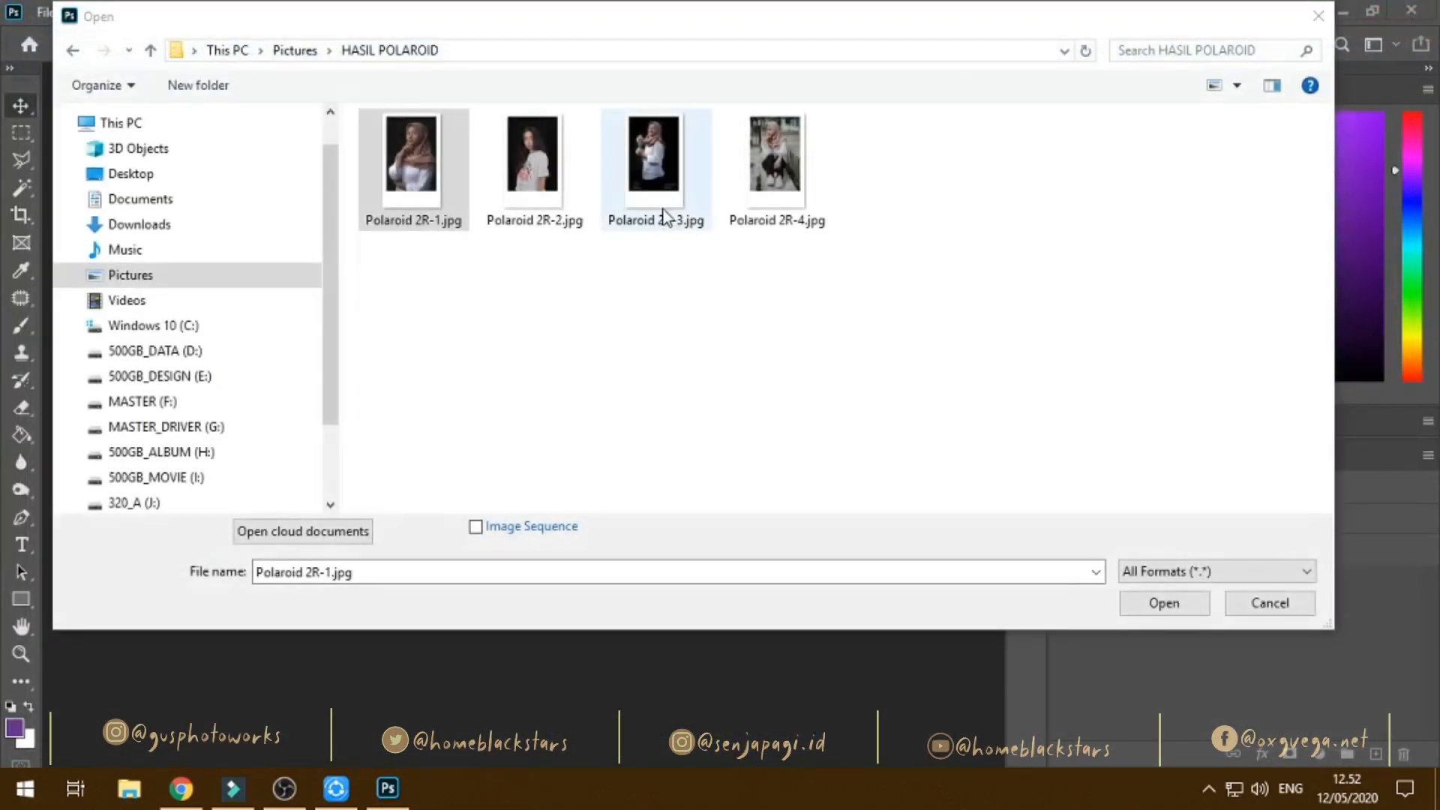
pyautogui.click(1271, 604)
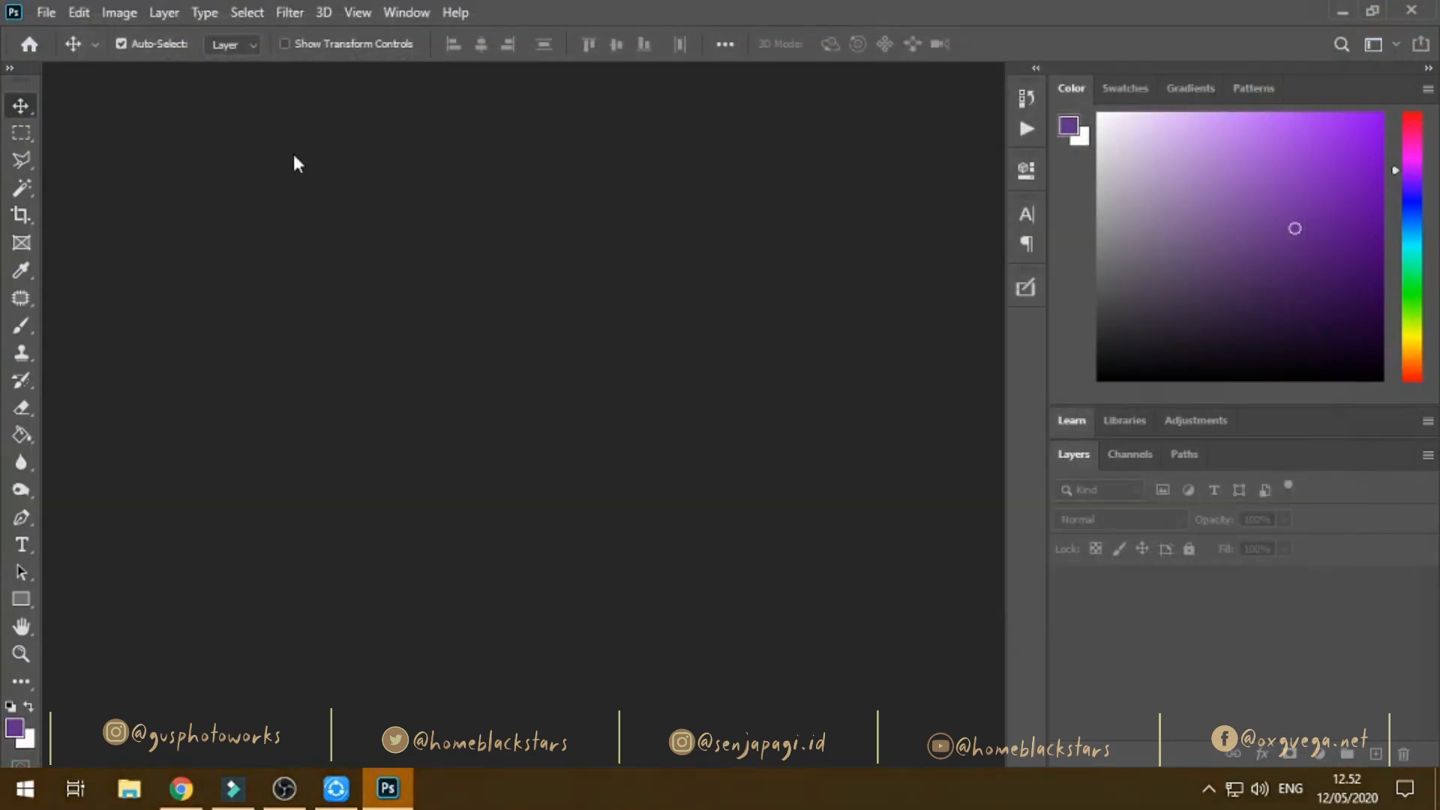
# Open DSC05201.jpg from BE9 Contoh, unlock its background layer, and run the Polaroid 2R action on it.
pyautogui.click(47, 13)
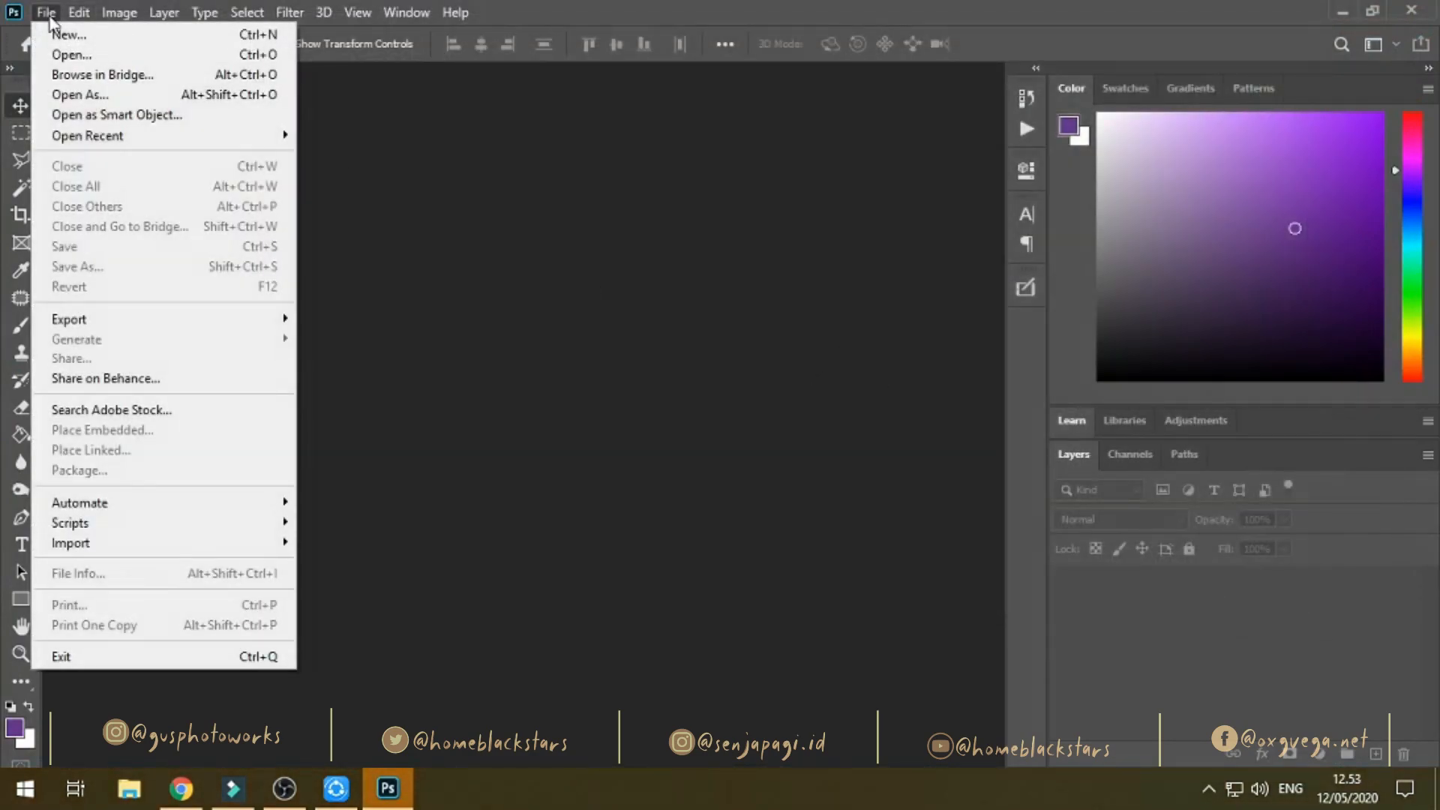
pyautogui.click(69, 57)
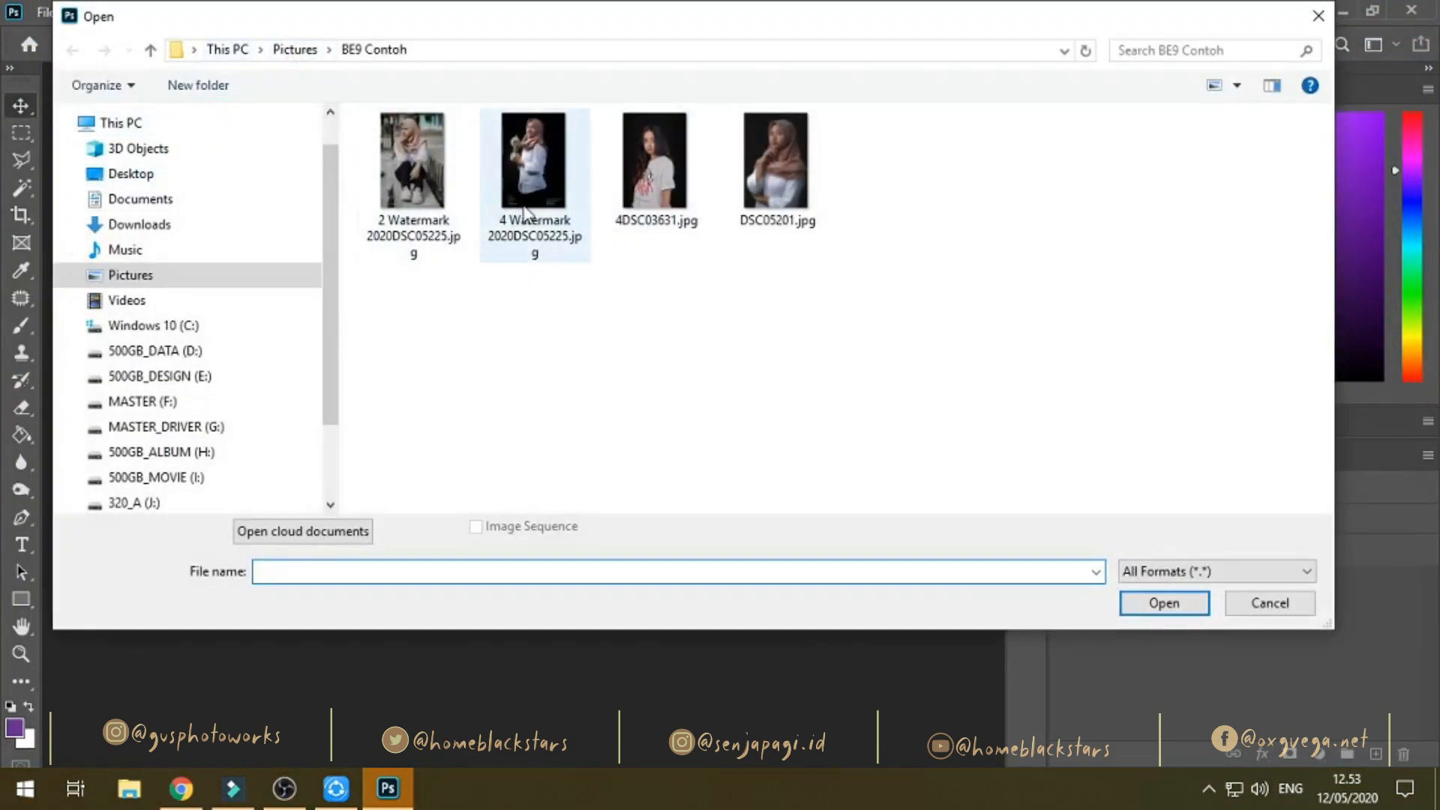
pyautogui.click(779, 216)
pyautogui.click(1196, 611)
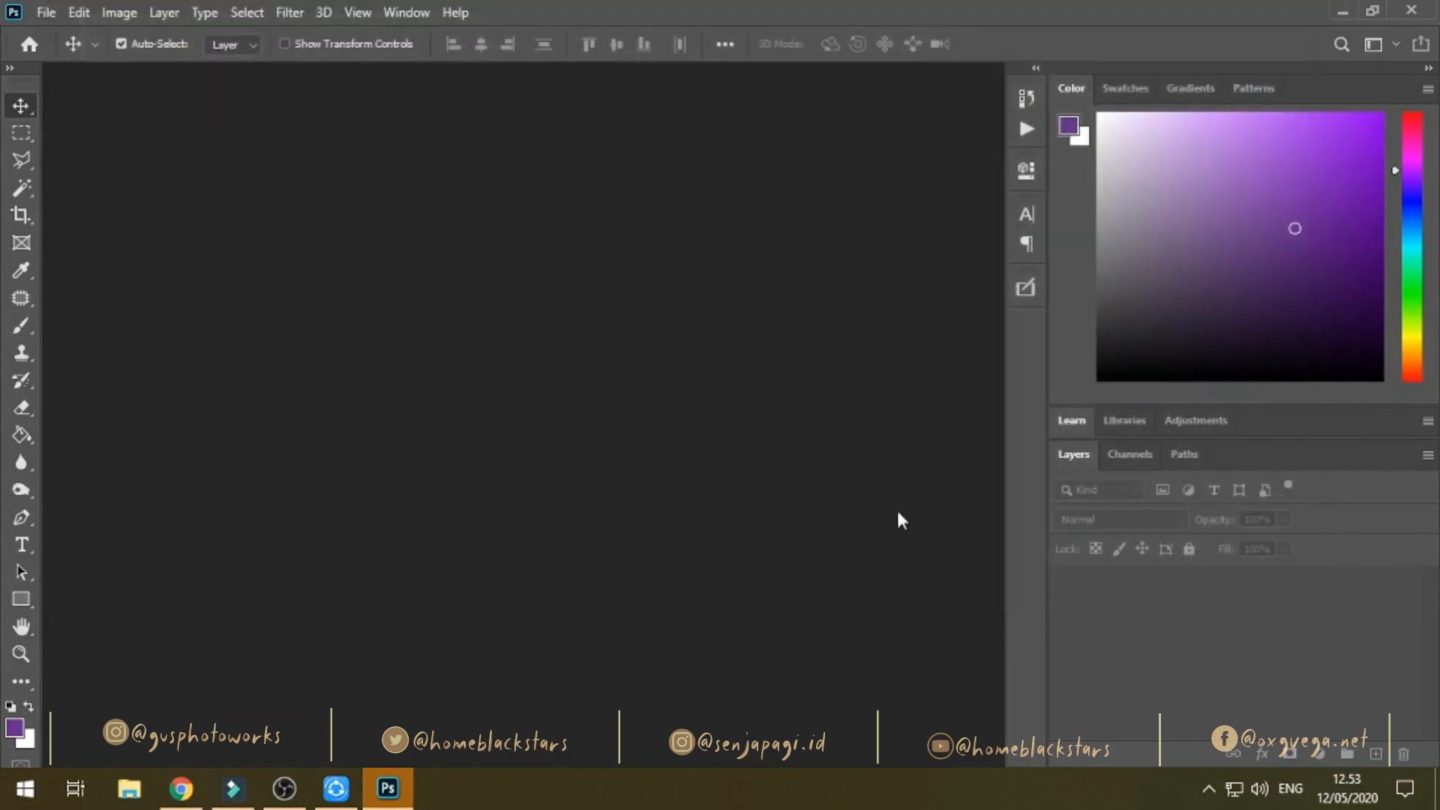
pyautogui.click(1402, 591)
pyautogui.click(1028, 131)
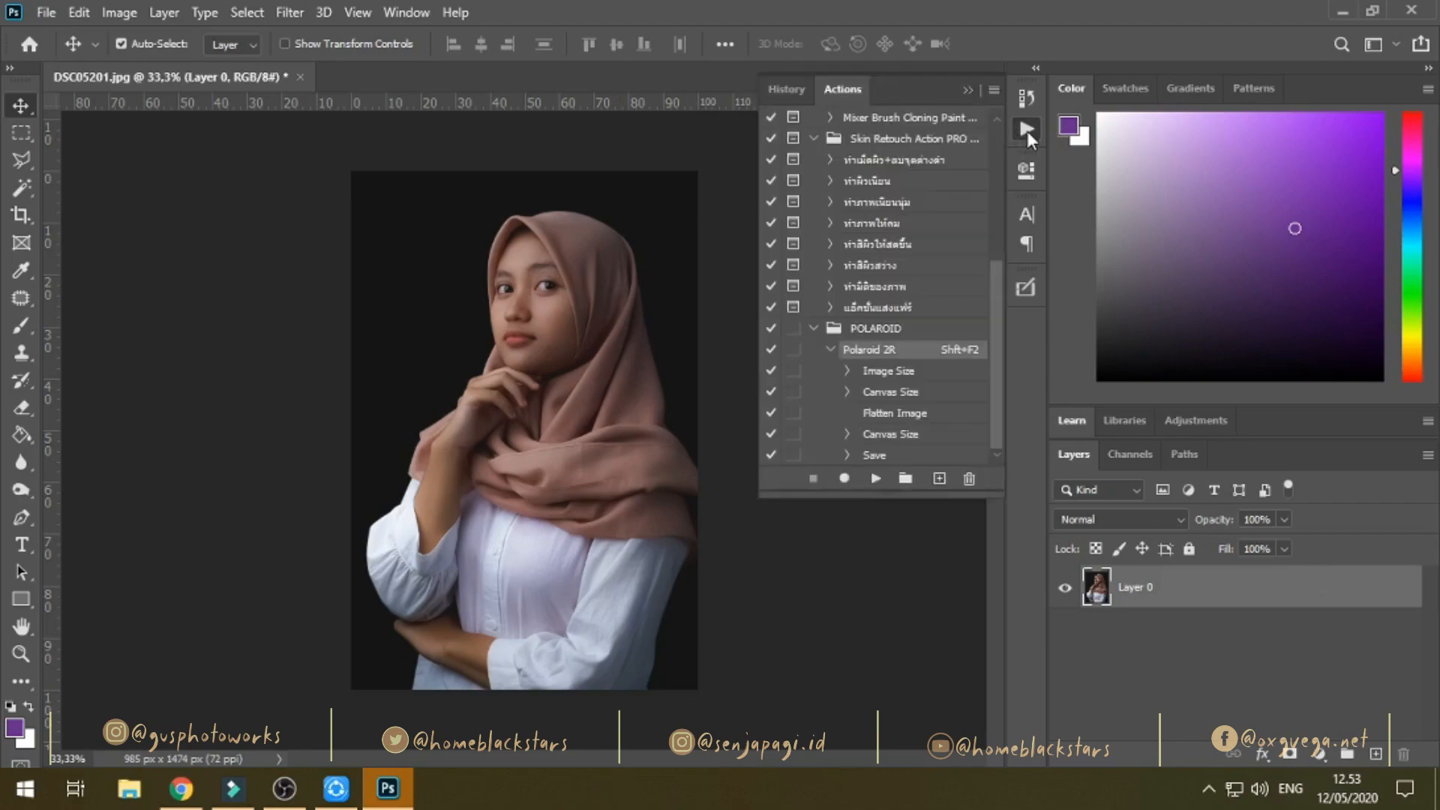
pyautogui.click(876, 478)
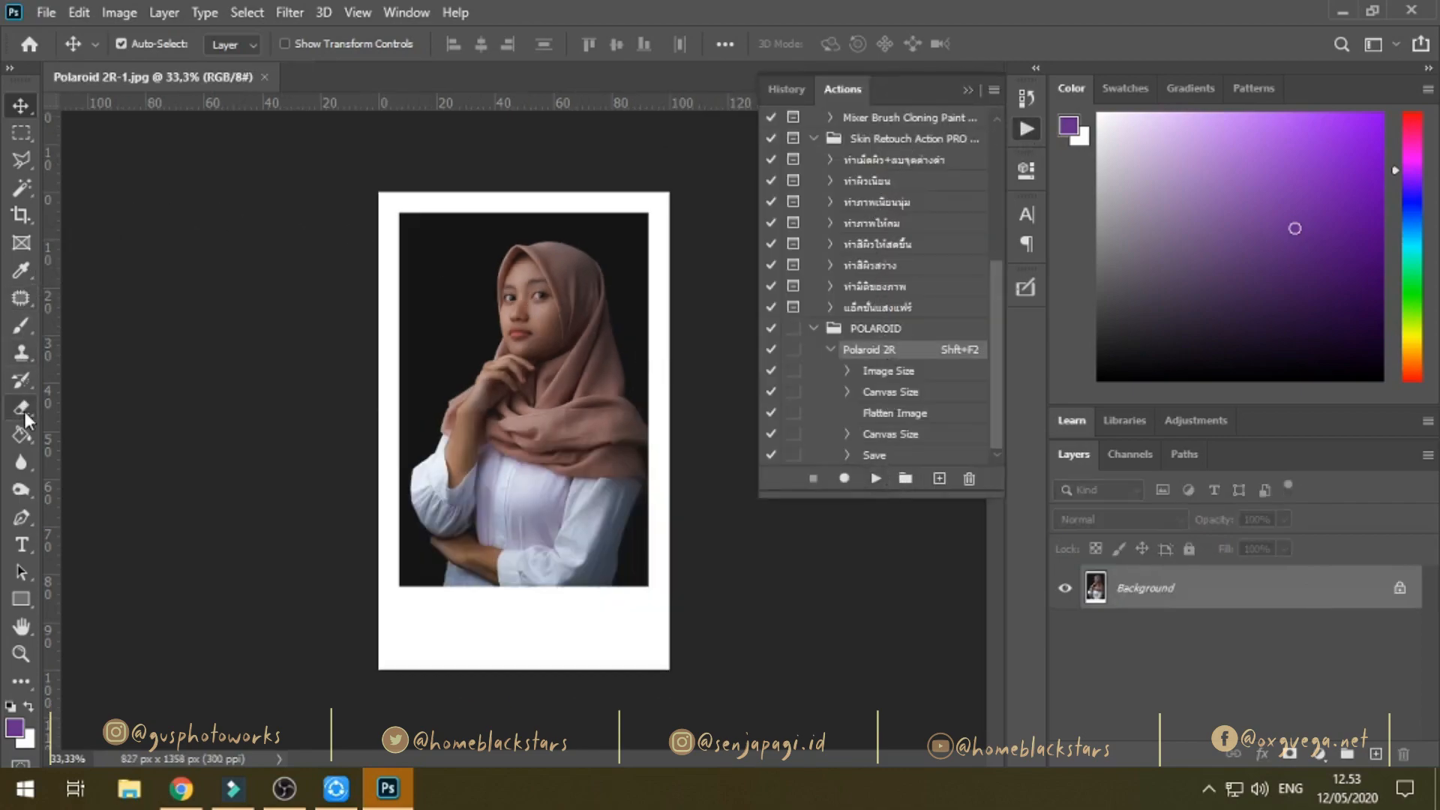
# Unlock the framed photo's background layer and fill the white frame with the purple foreground color using the Paint Bucket tool.
pyautogui.click(23, 434)
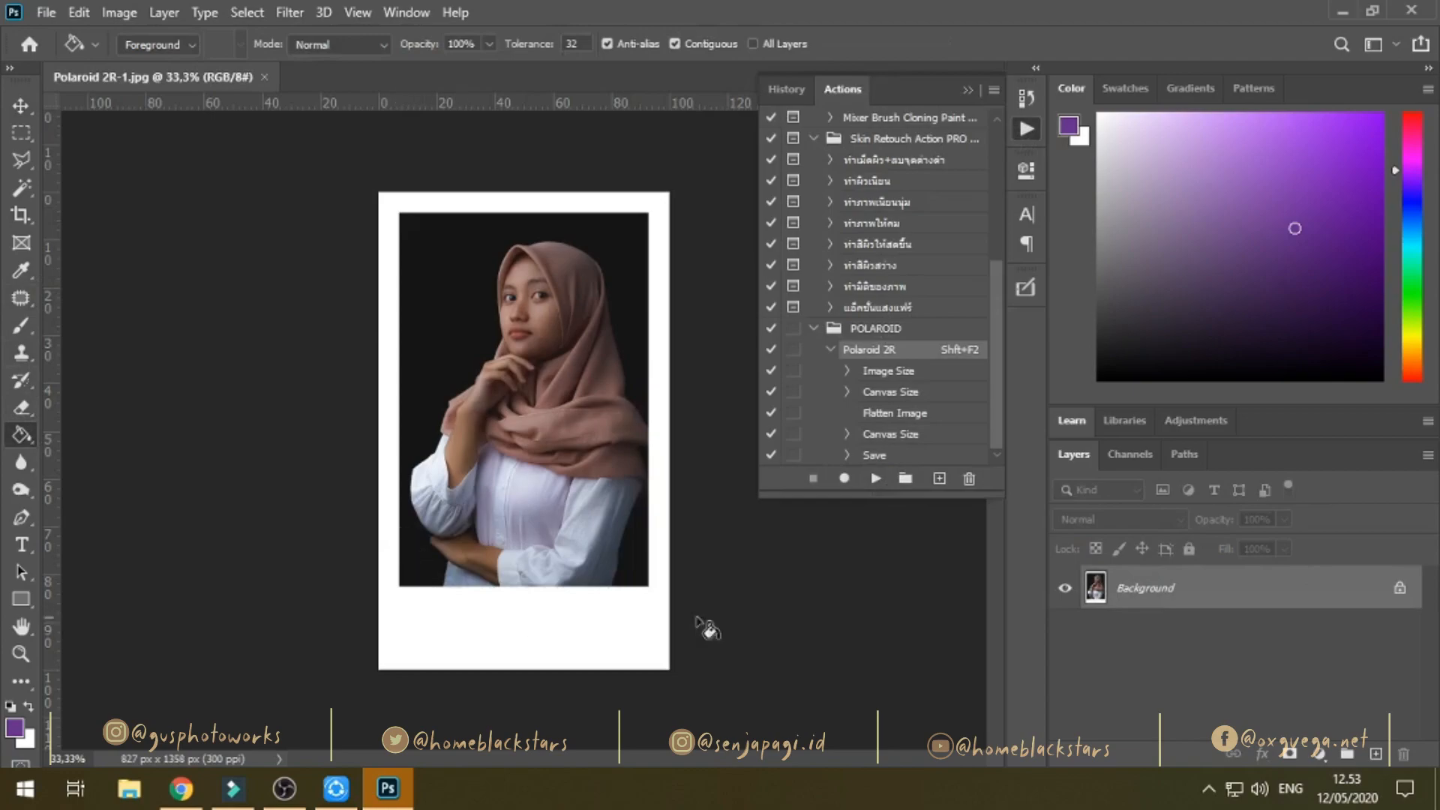
pyautogui.click(1398, 588)
pyautogui.click(623, 647)
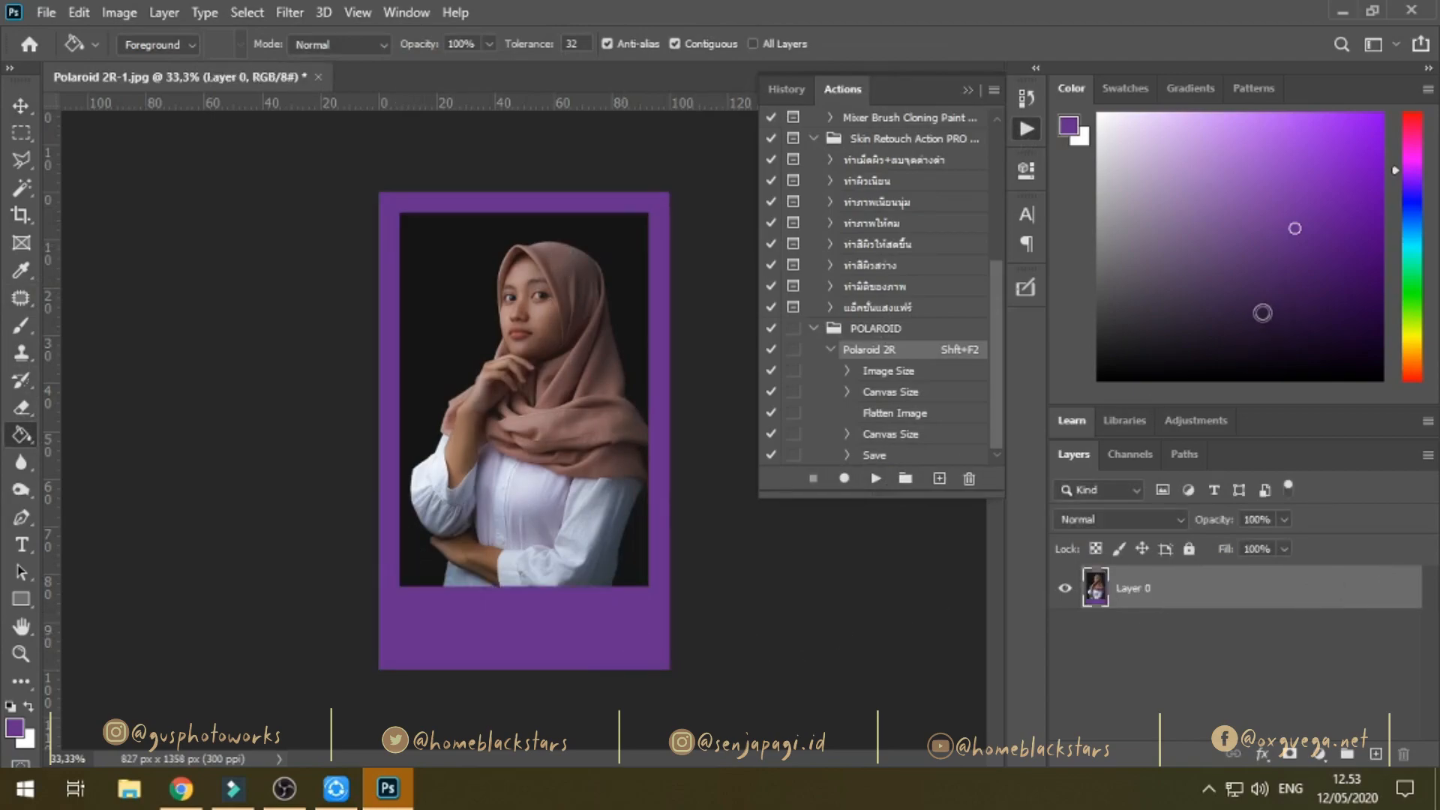
# Try green, teal and blue fills on the polaroid frame with the Paint Bucket tool.
pyautogui.click(1410, 300)
pyautogui.click(641, 621)
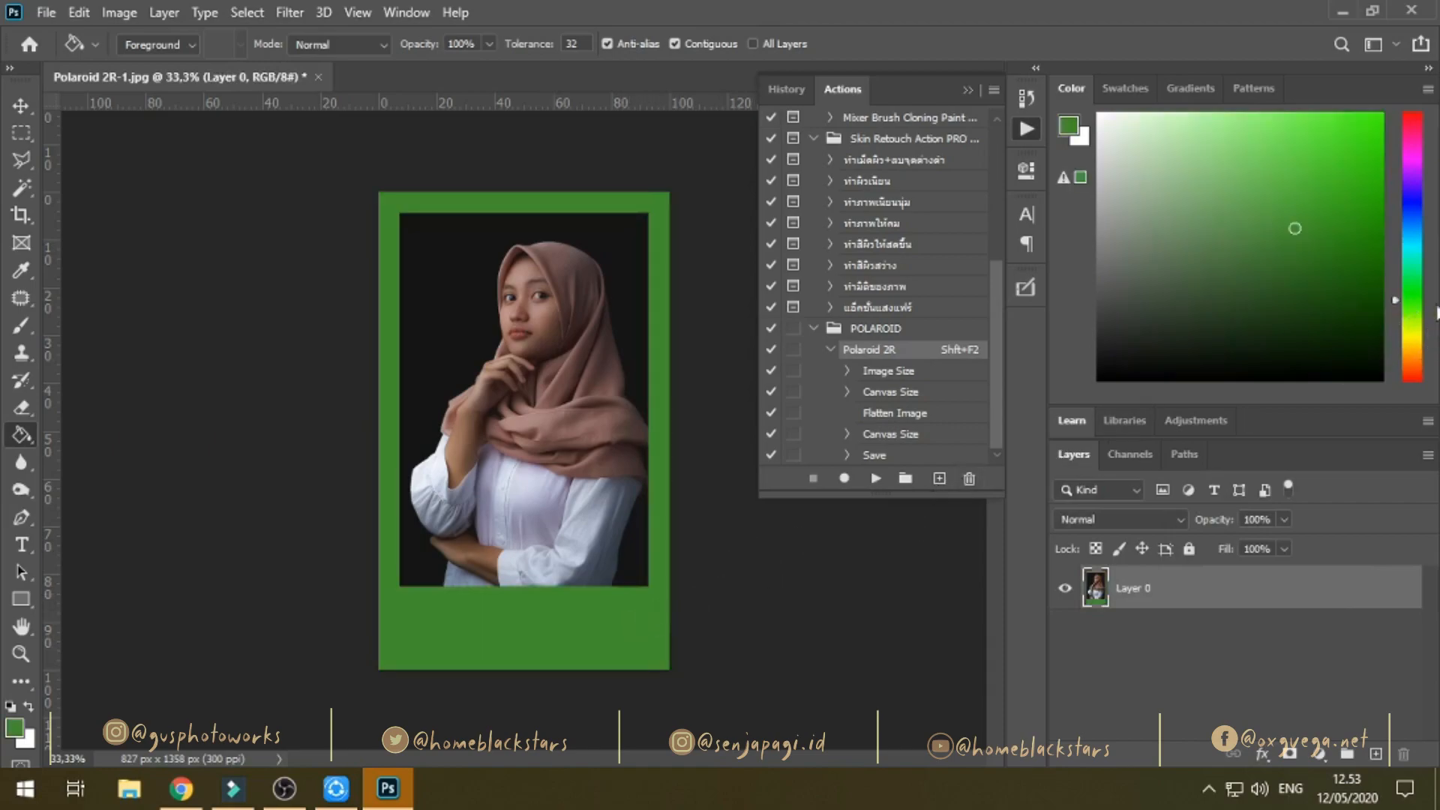
pyautogui.click(1414, 248)
pyautogui.click(630, 641)
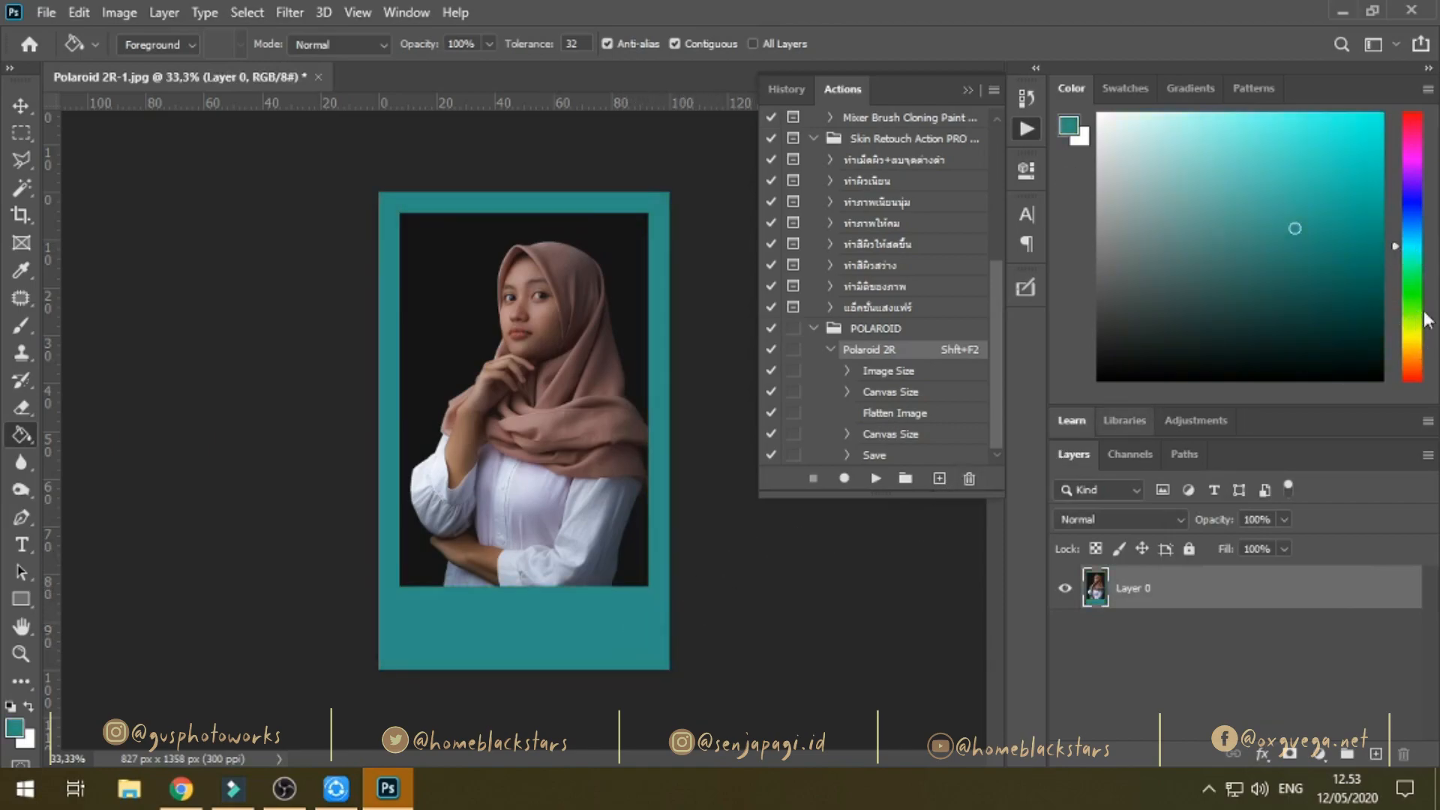
pyautogui.click(1399, 203)
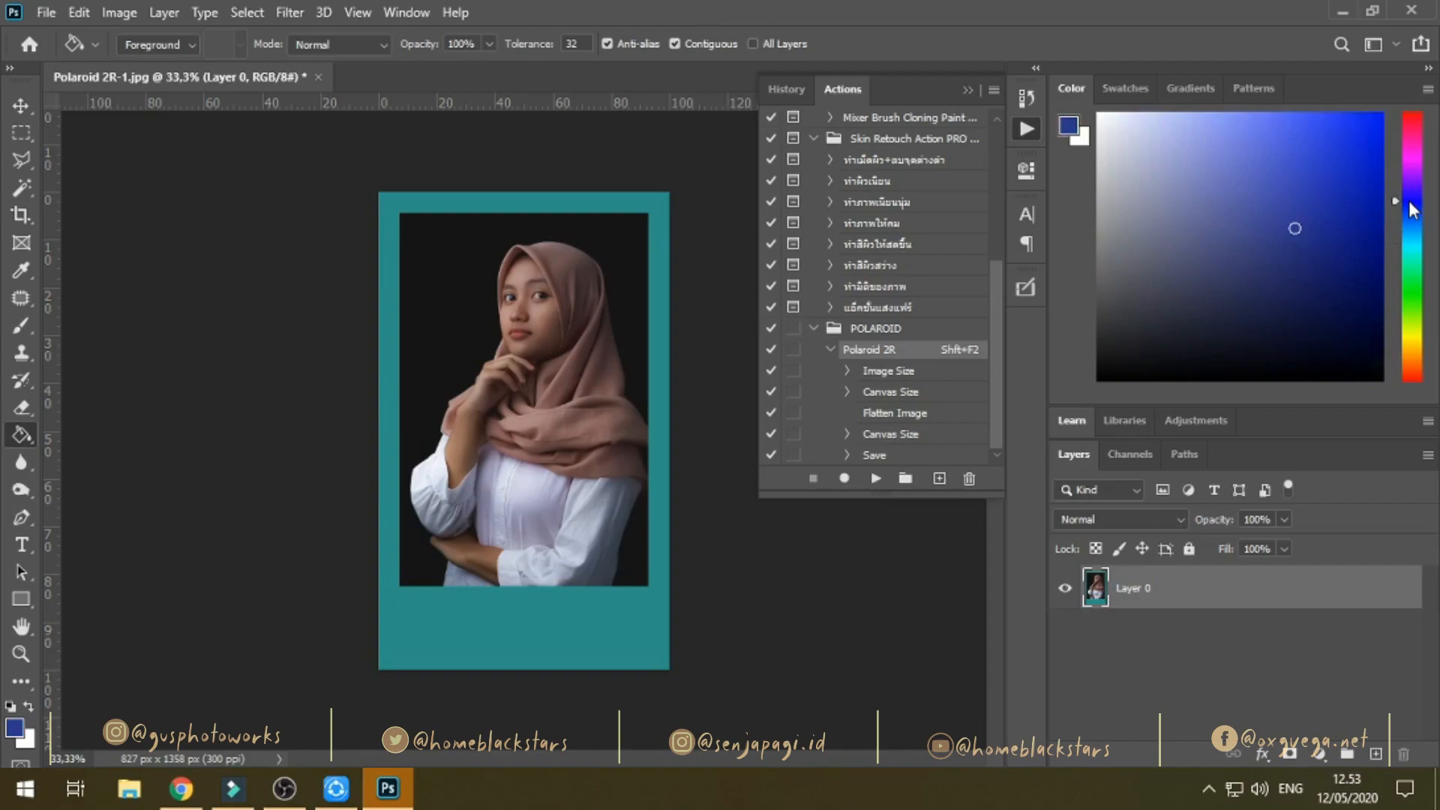
pyautogui.click(656, 449)
# Set the foreground color to white, refill the polaroid frame with it, and collapse the list of actions.
pyautogui.click(1099, 115)
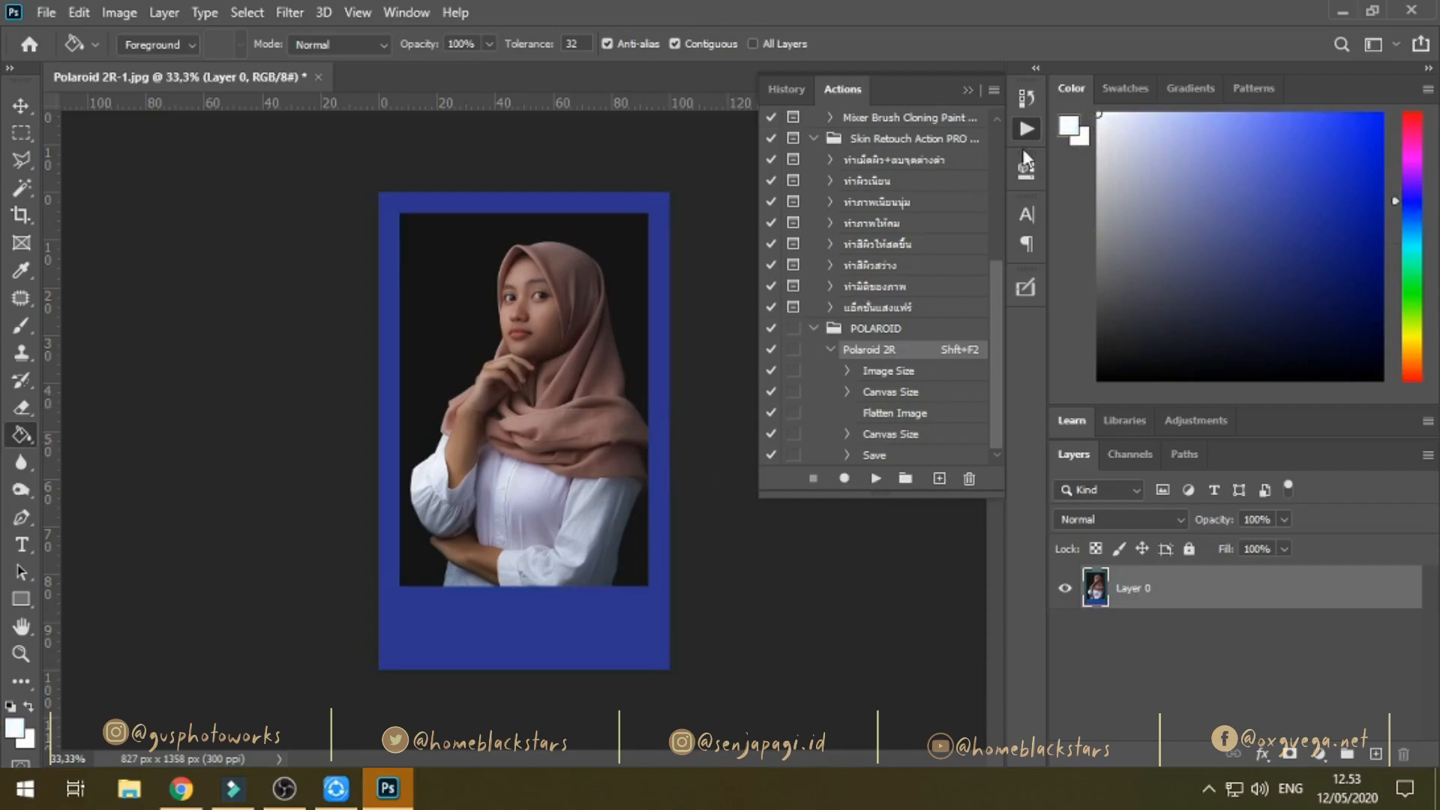
pyautogui.click(665, 438)
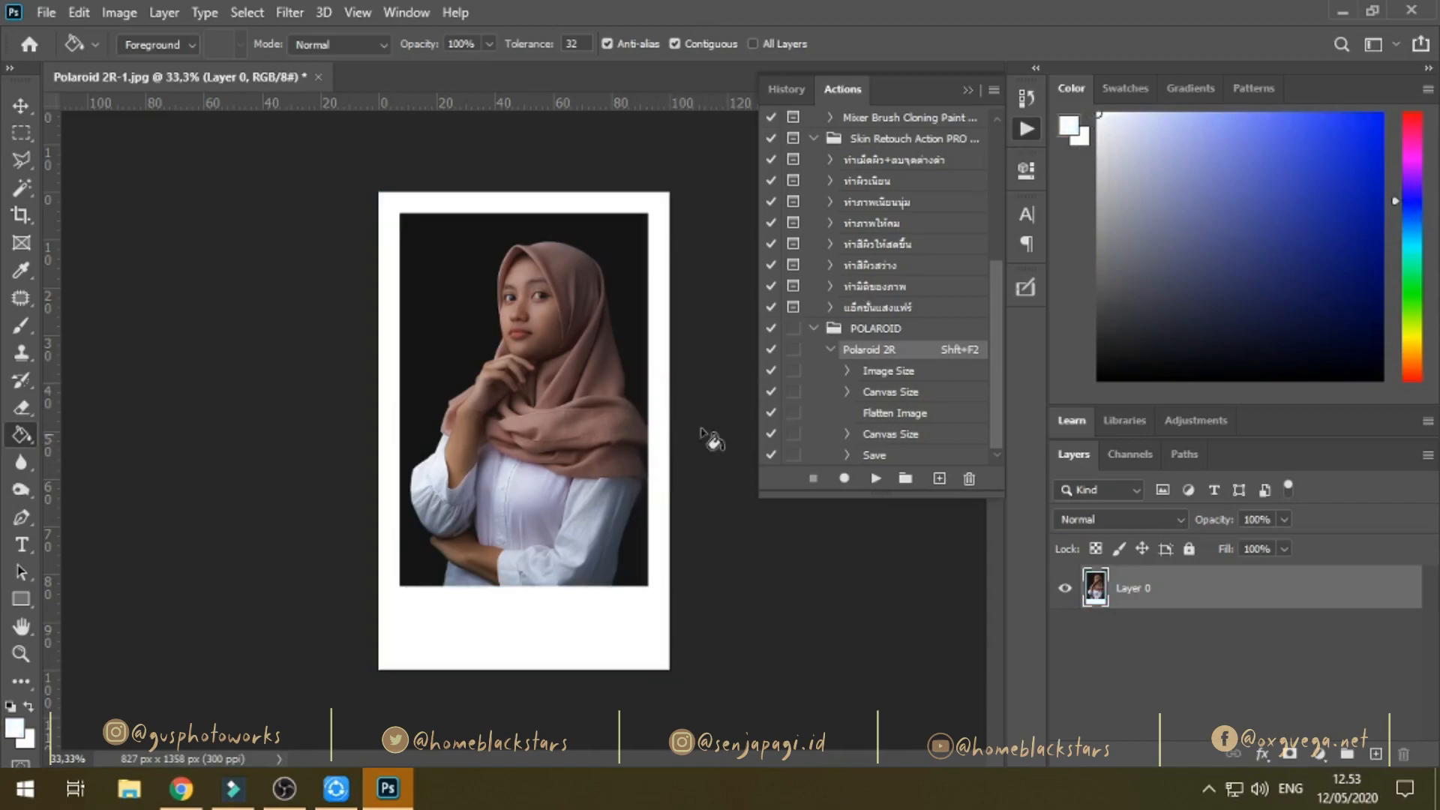
pyautogui.click(969, 91)
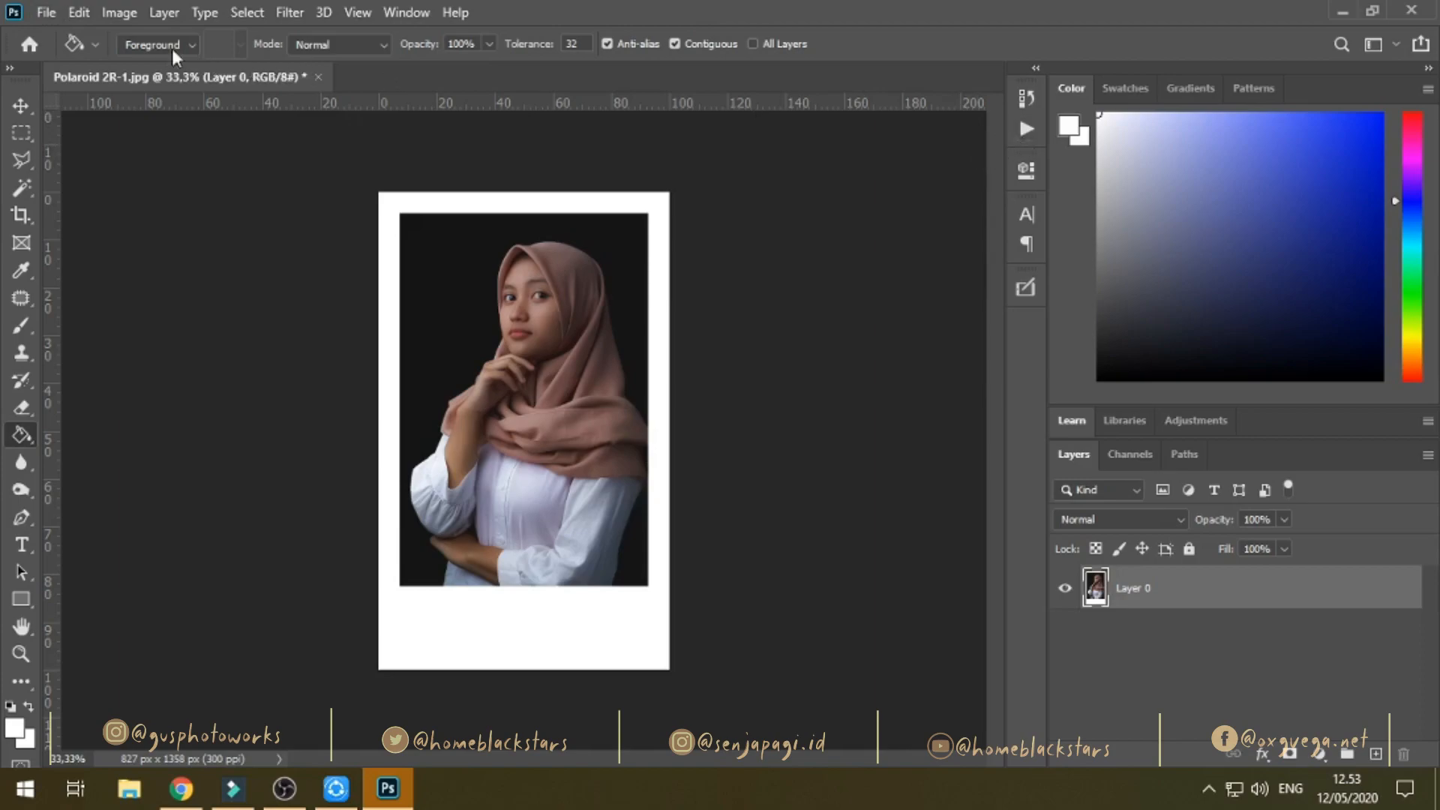
pyautogui.click(46, 12)
pyautogui.click(126, 261)
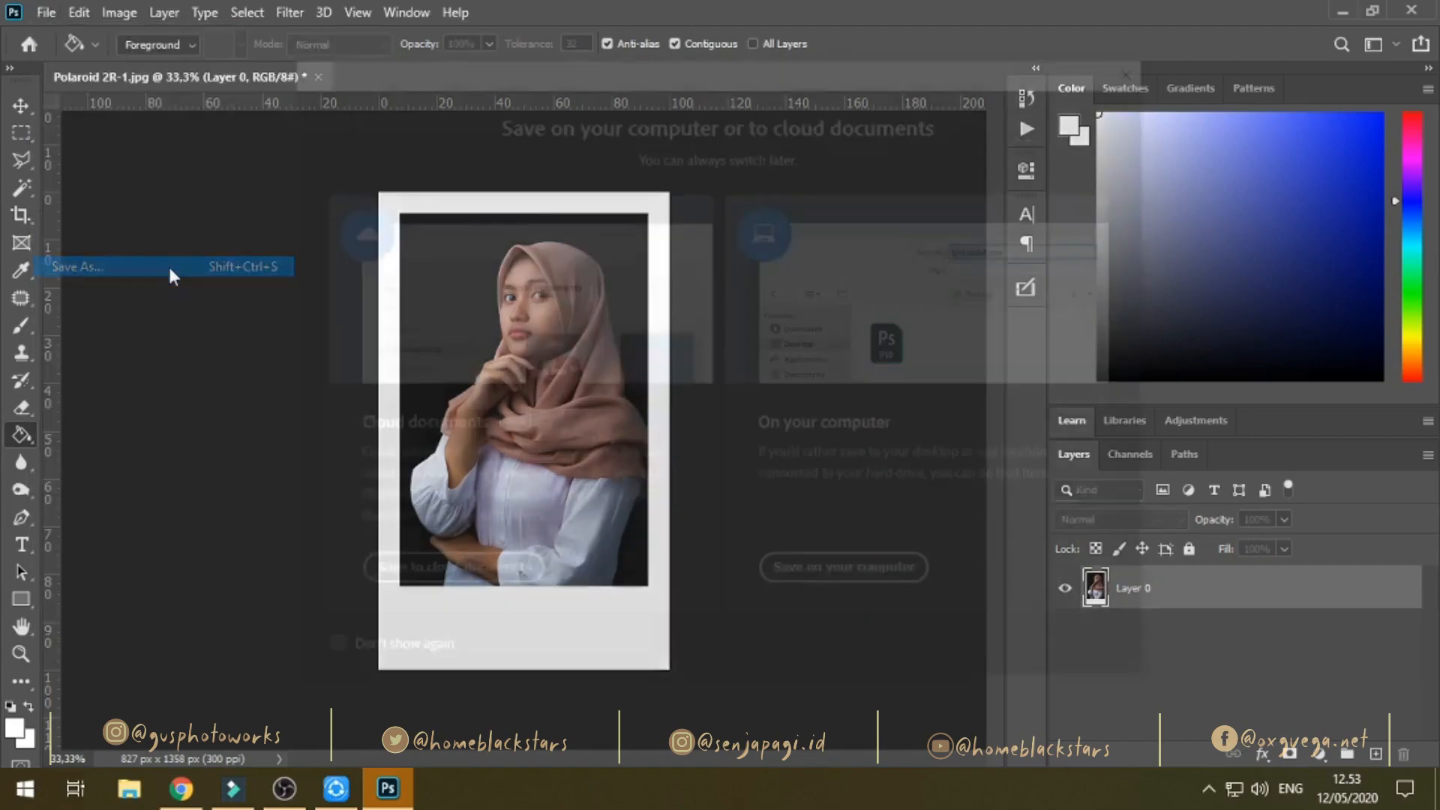
pyautogui.click(863, 578)
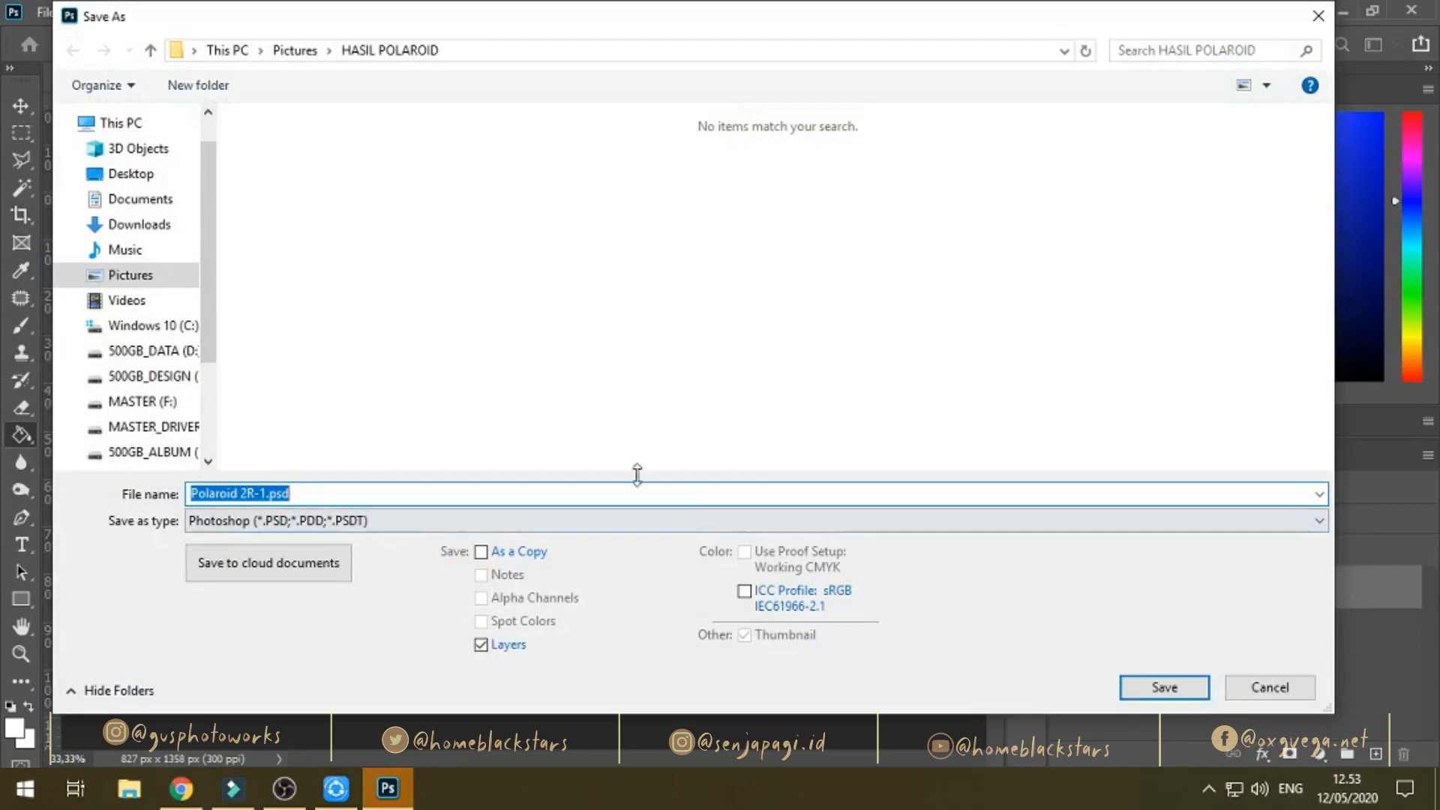
pyautogui.click(180, 275)
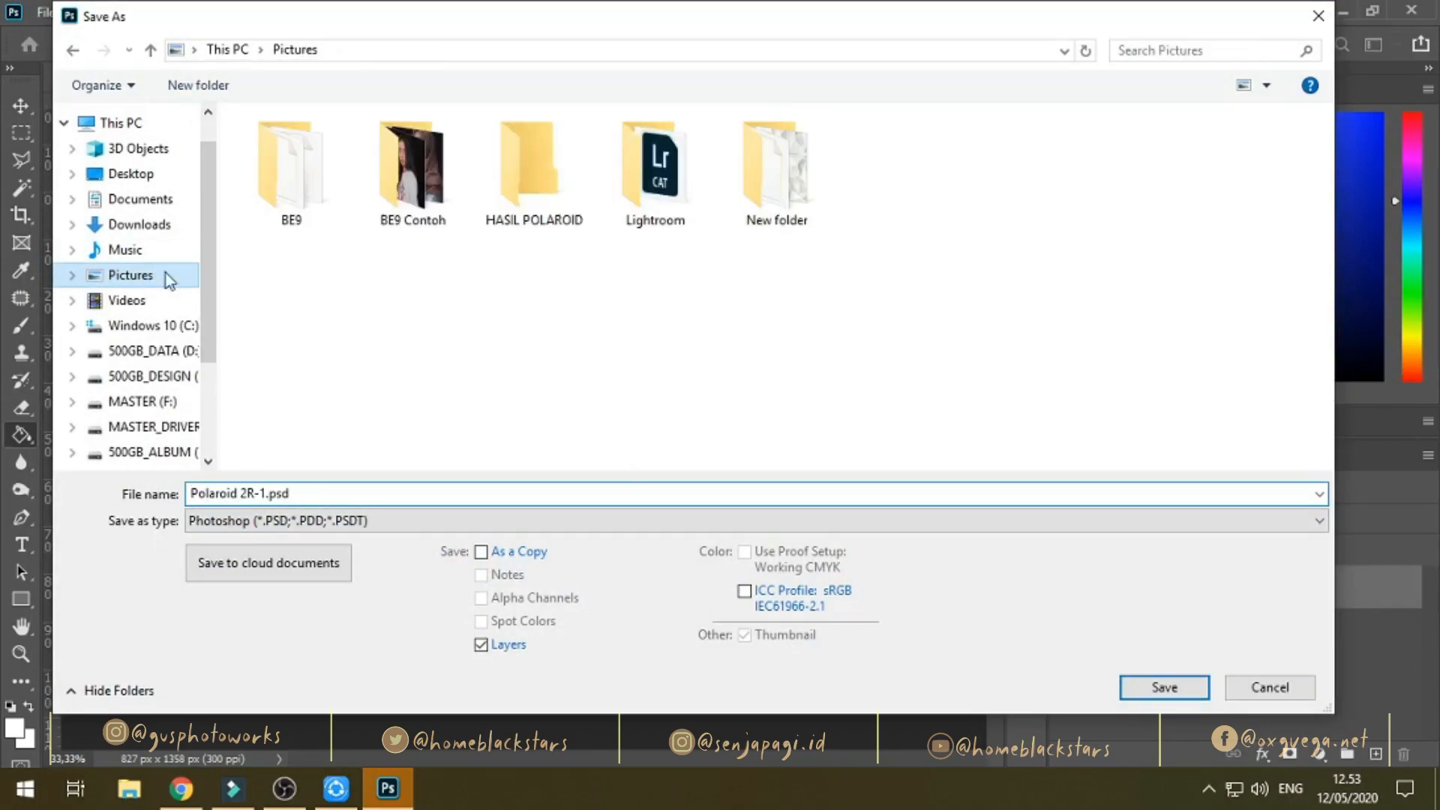
pyautogui.doubleClick(513, 227)
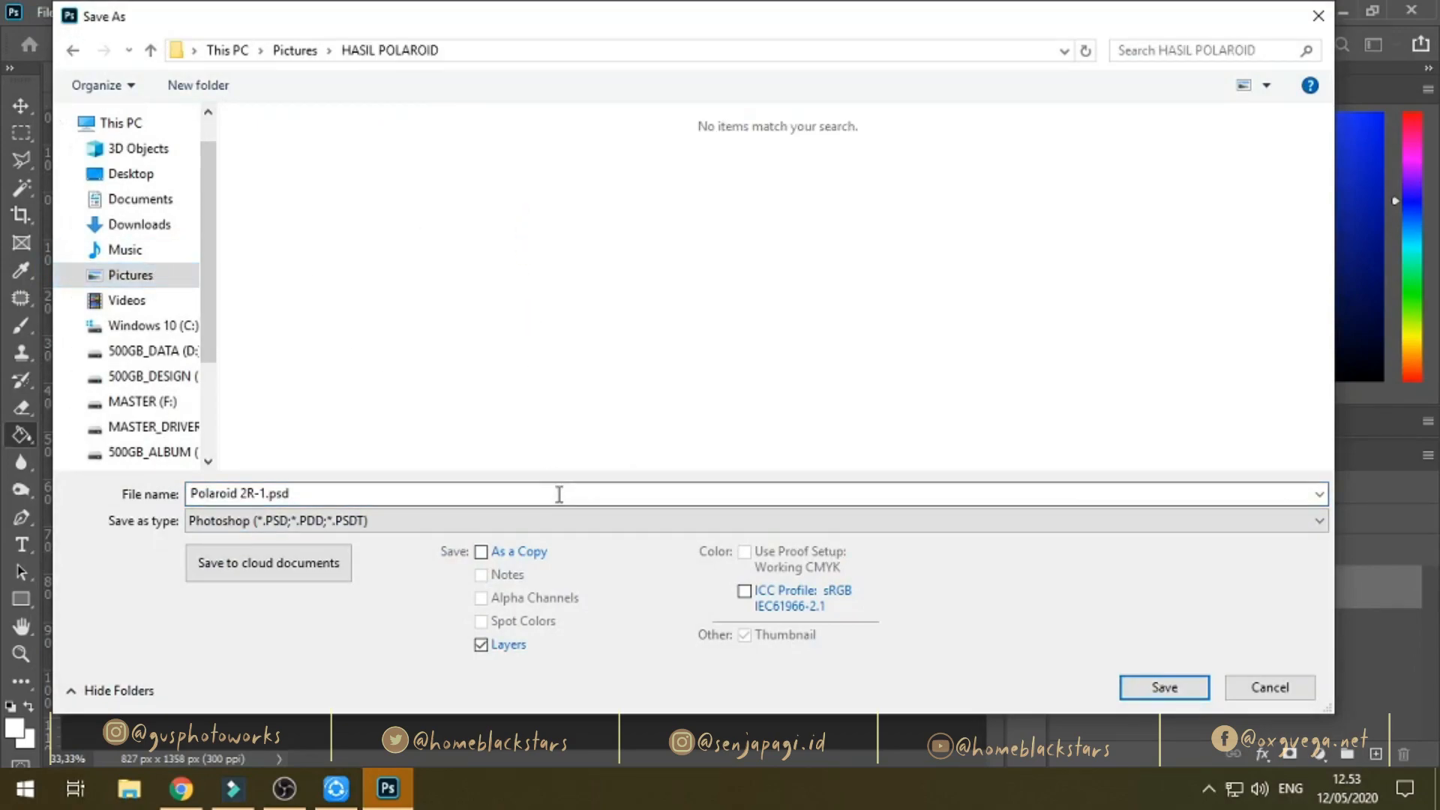
pyautogui.click(564, 520)
pyautogui.click(370, 312)
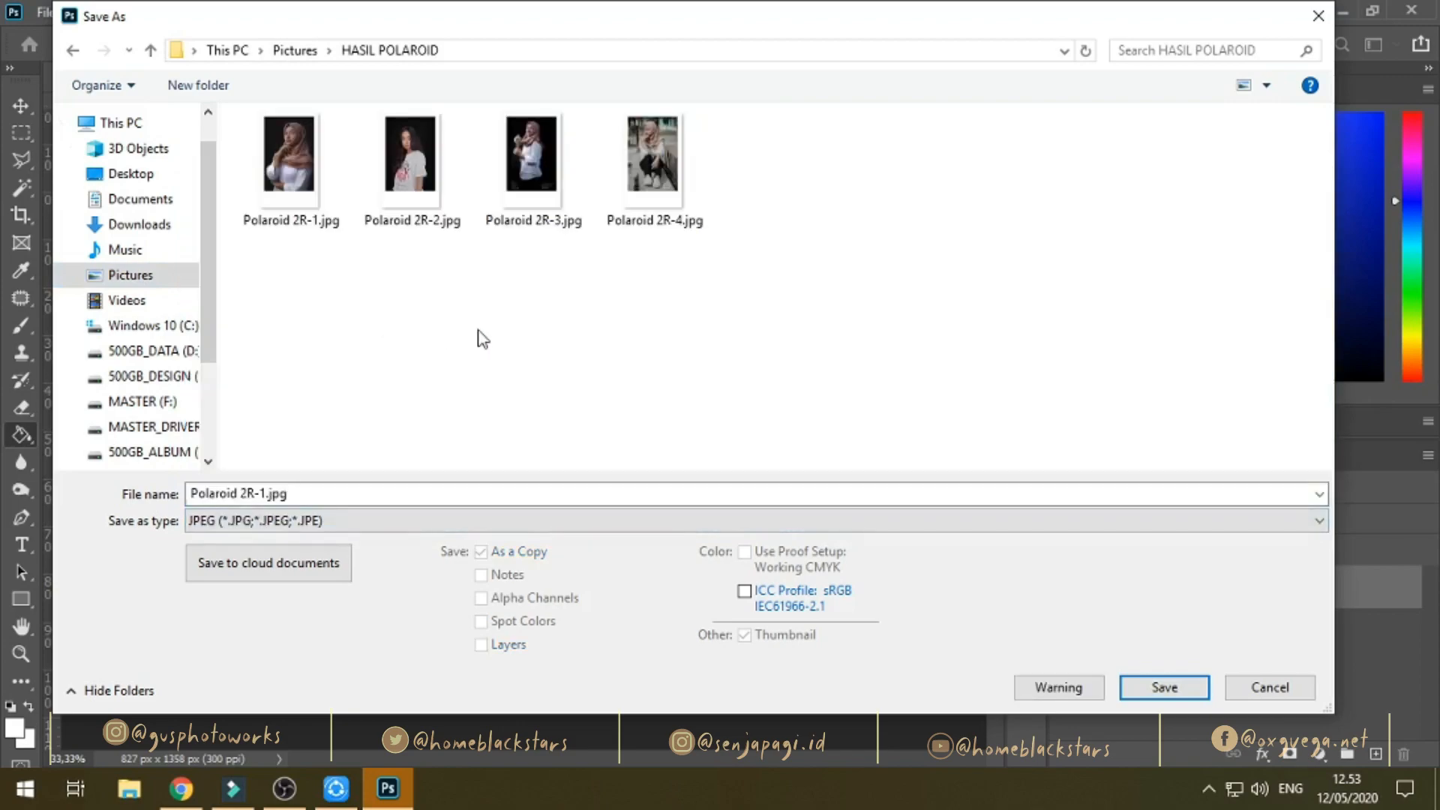
pyautogui.click(1263, 686)
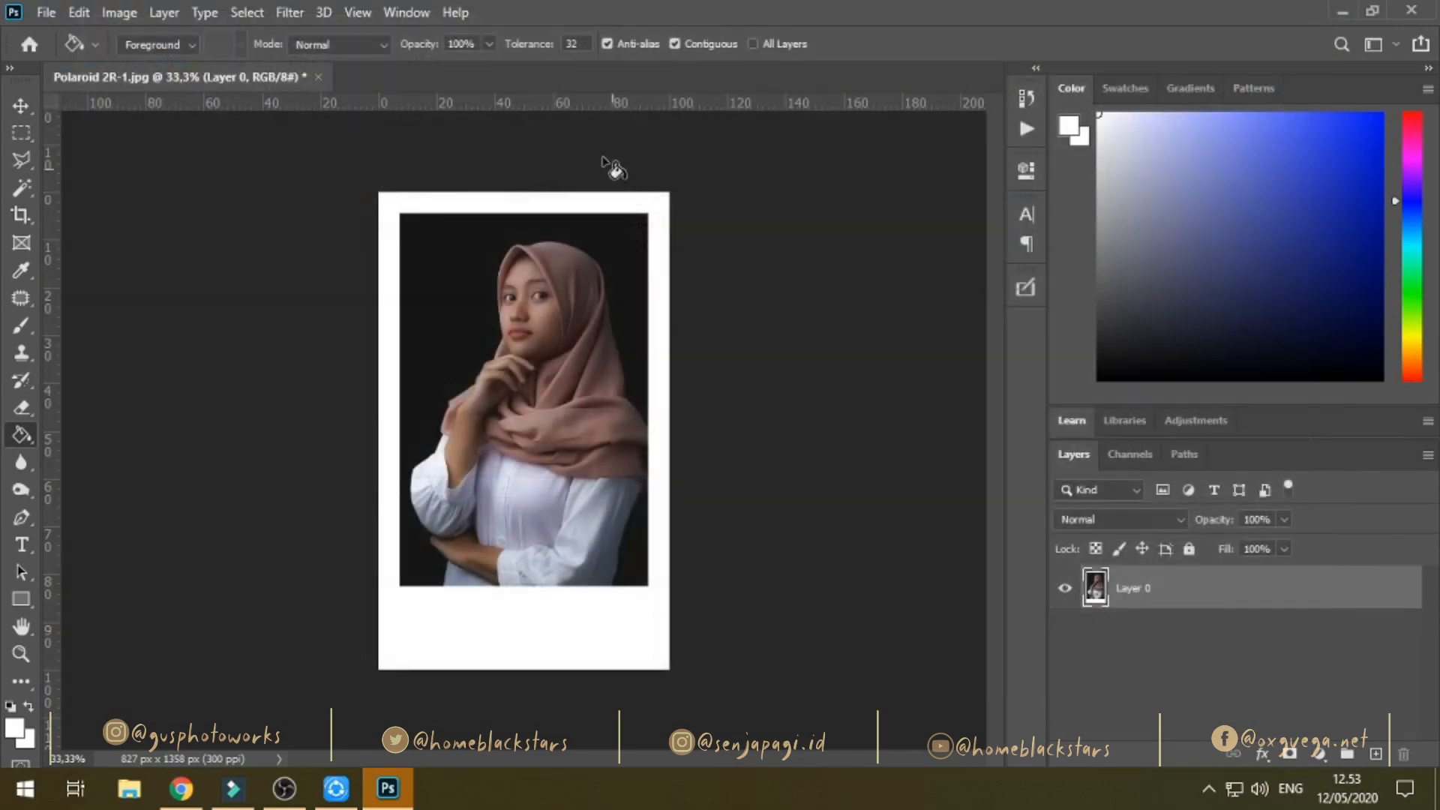
# Close the open polaroid without saving changes and open DSC05201.jpg from the BE9 Contoh folder.
pyautogui.click(318, 76)
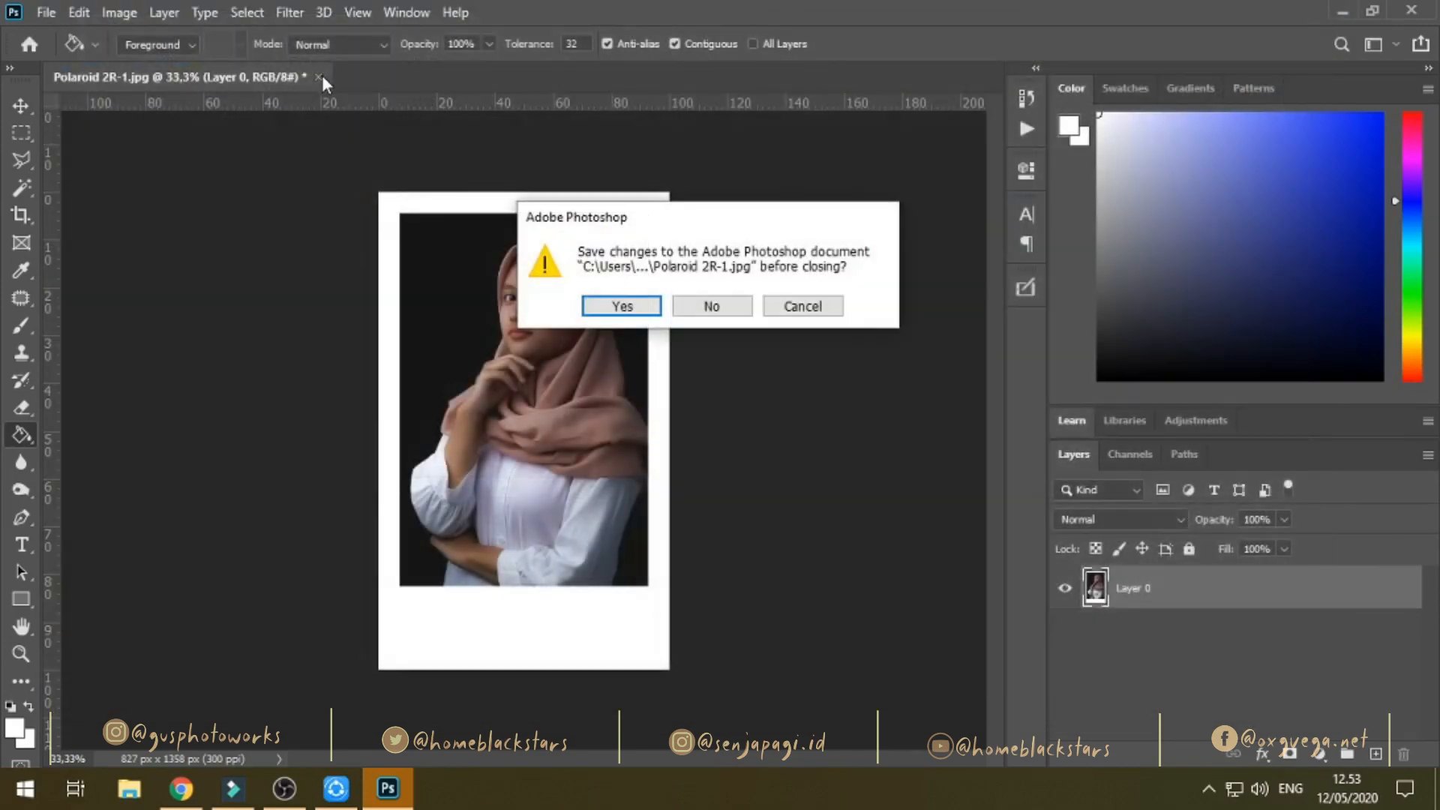
pyautogui.click(697, 308)
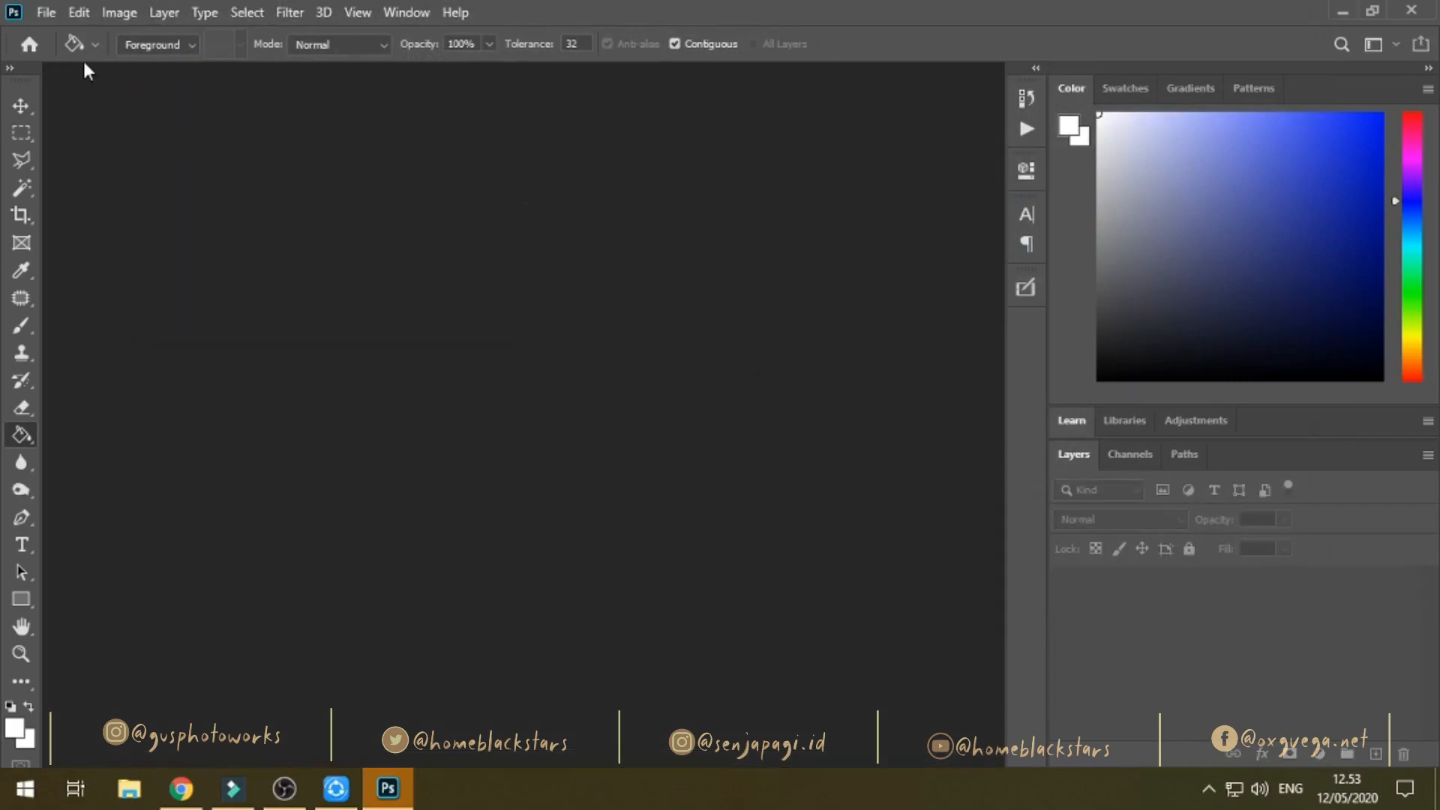
pyautogui.click(51, 17)
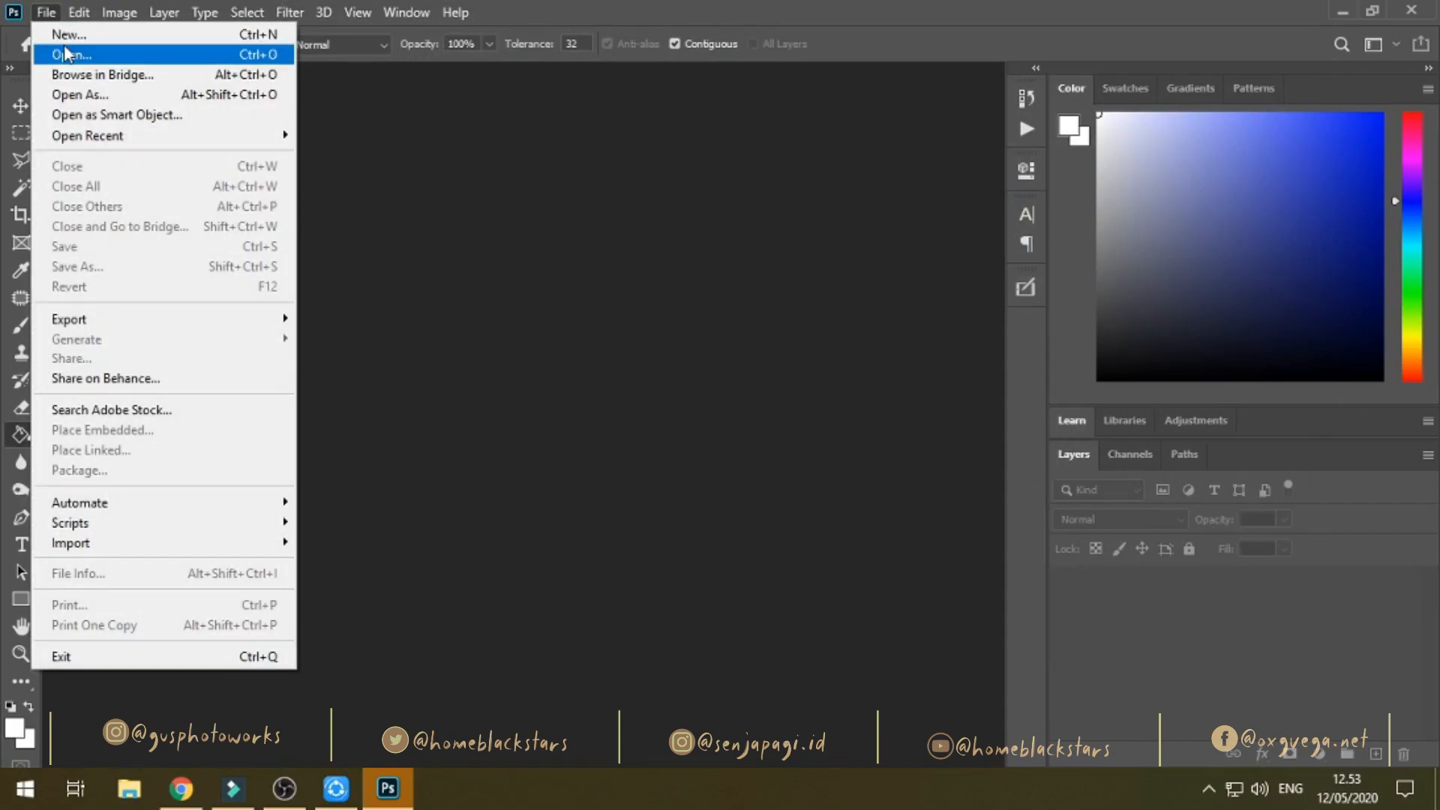
pyautogui.click(82, 57)
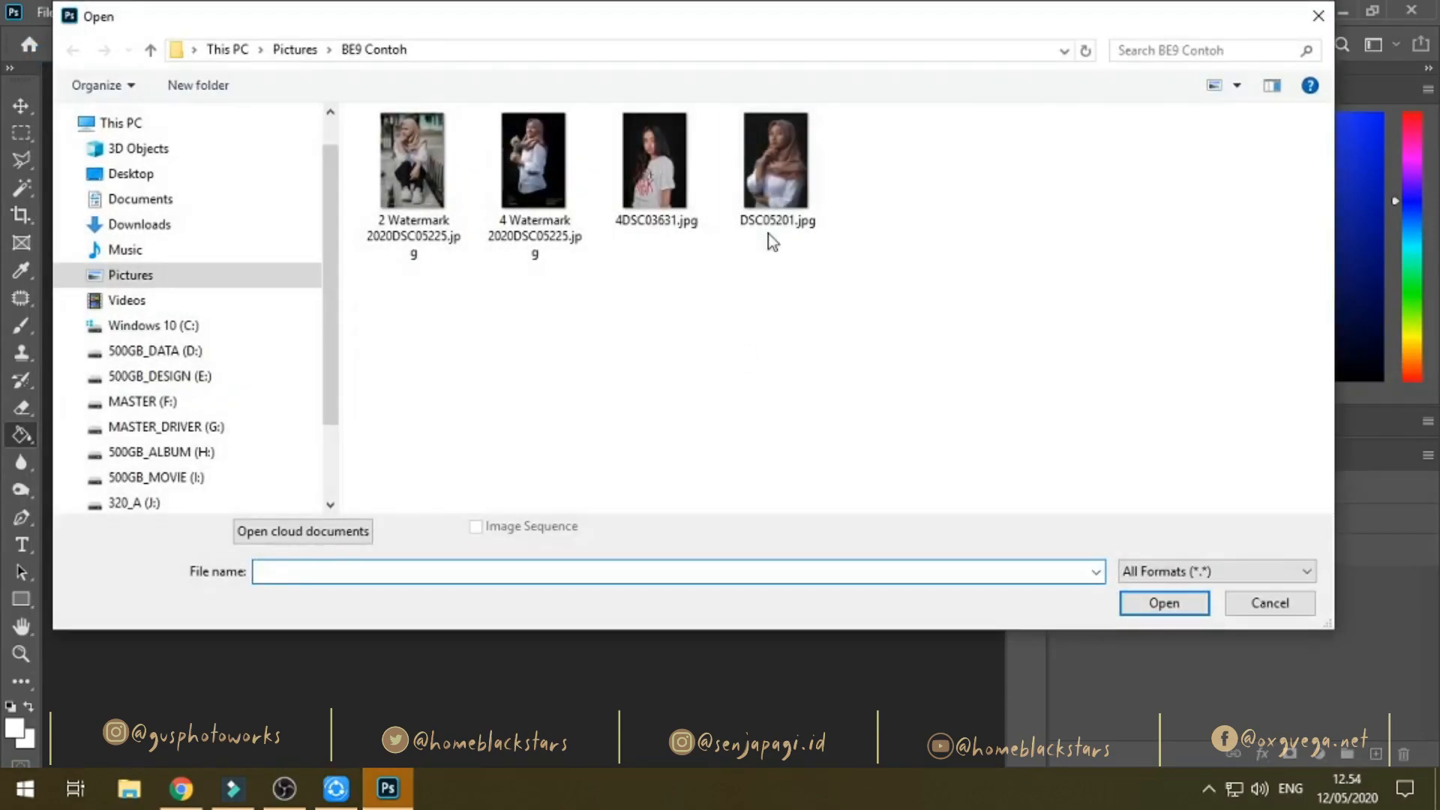
pyautogui.click(773, 222)
pyautogui.click(1158, 604)
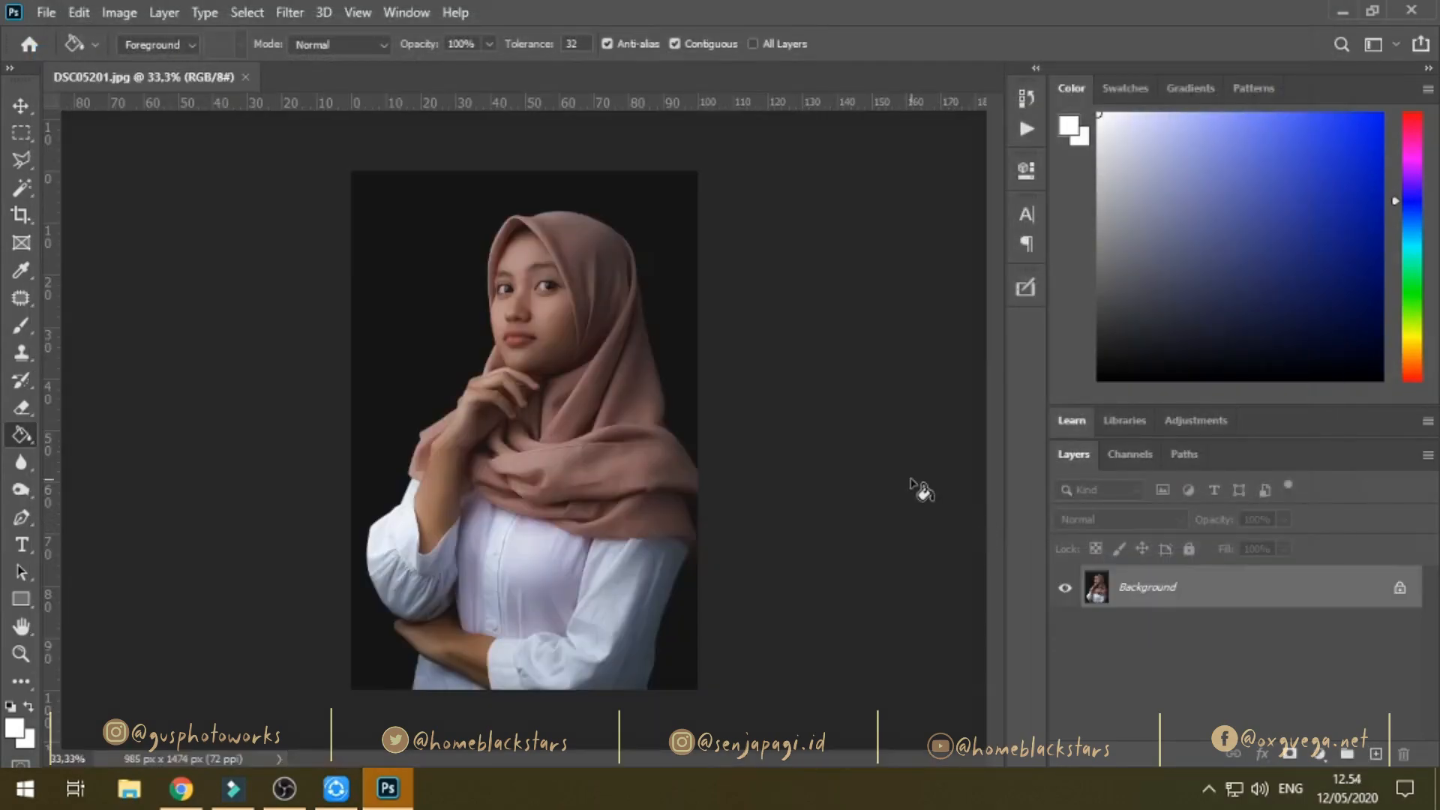
# Run the Polaroid 2R action on the photo and fill its white frame with light pink using the Paint Bucket tool.
pyautogui.click(1024, 131)
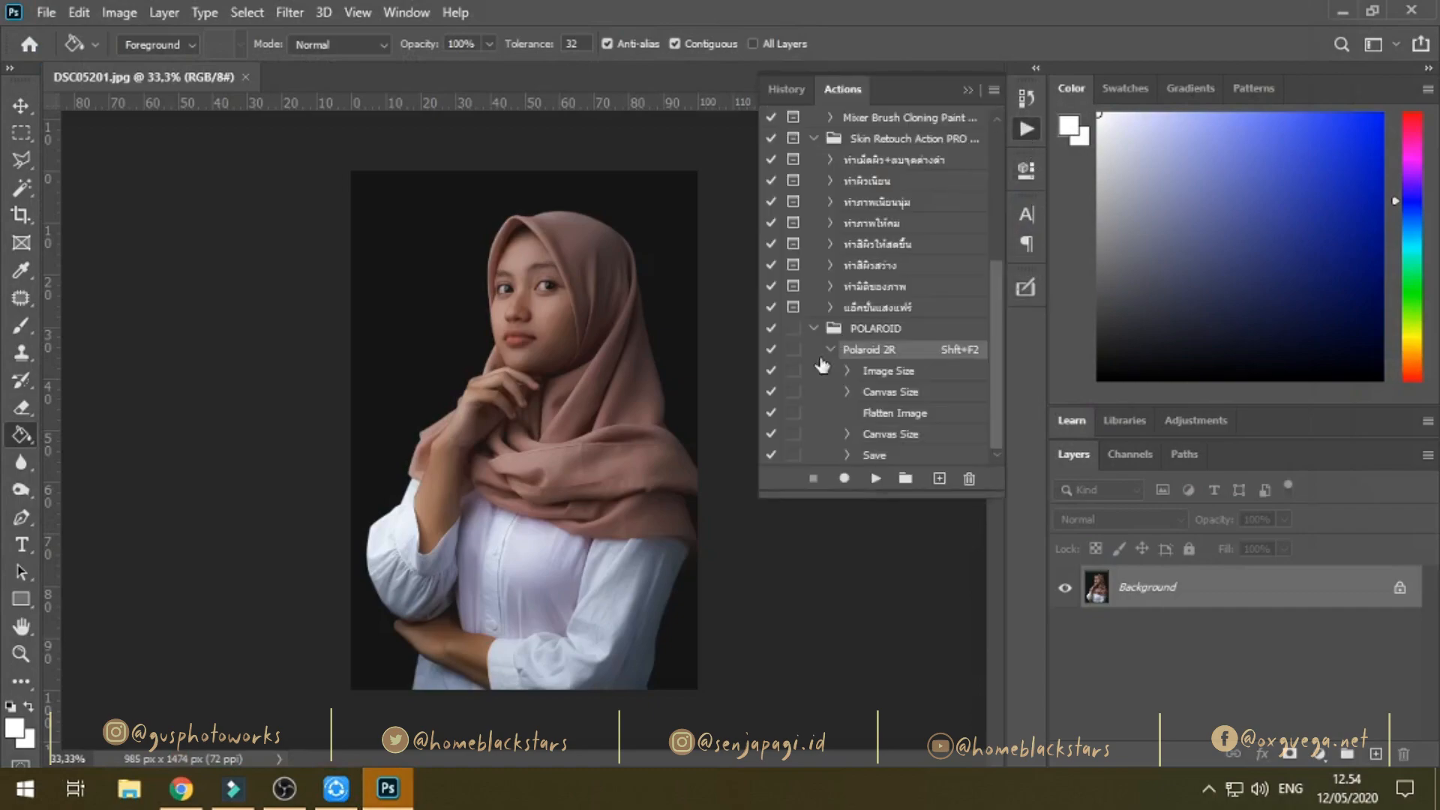
pyautogui.click(877, 479)
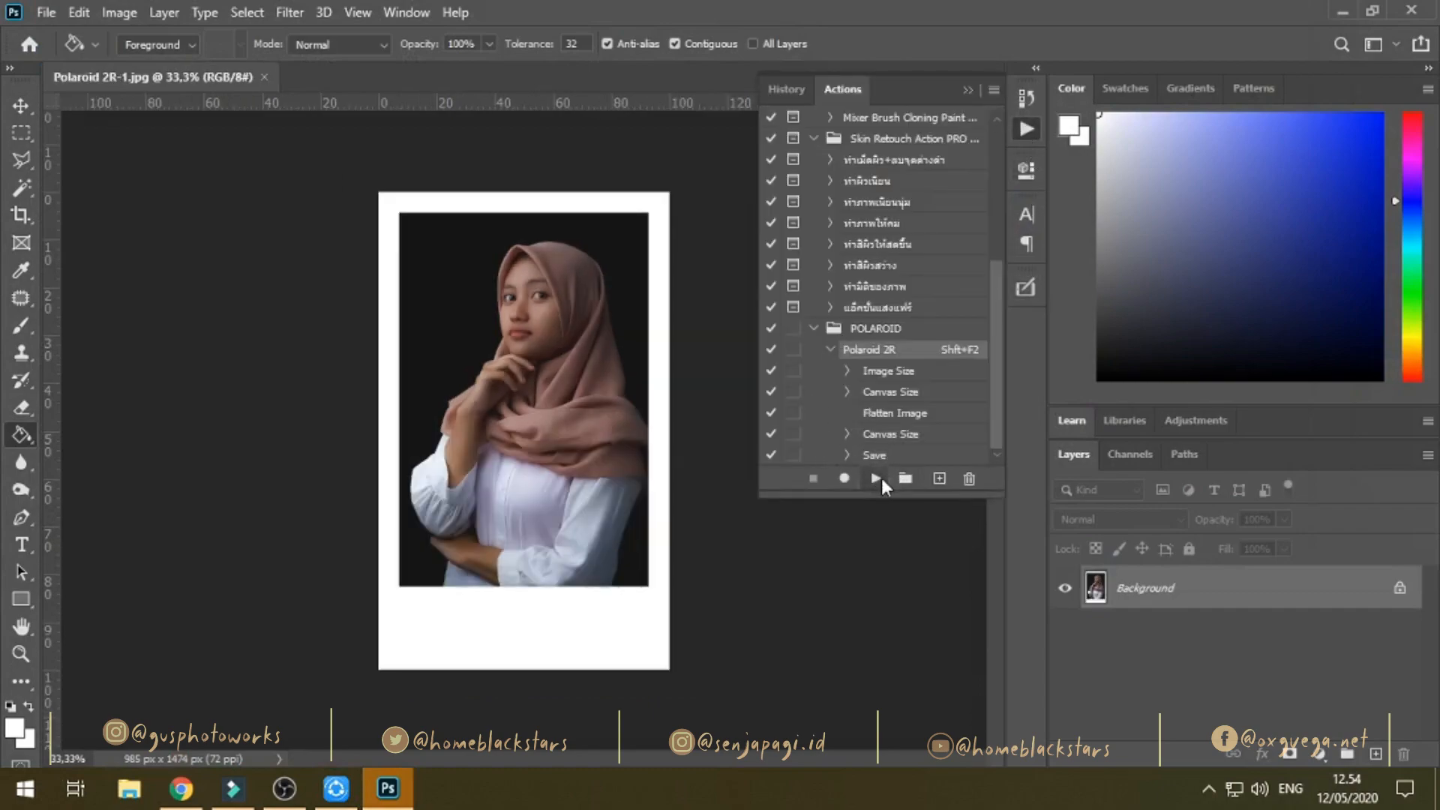
pyautogui.moveTo(1287, 221); pyautogui.dragTo(1385, 112)
pyautogui.moveTo(1419, 201)
pyautogui.mouseDown()
pyautogui.moveTo(1416, 225)
pyautogui.moveTo(1413, 163)
pyautogui.mouseUp()
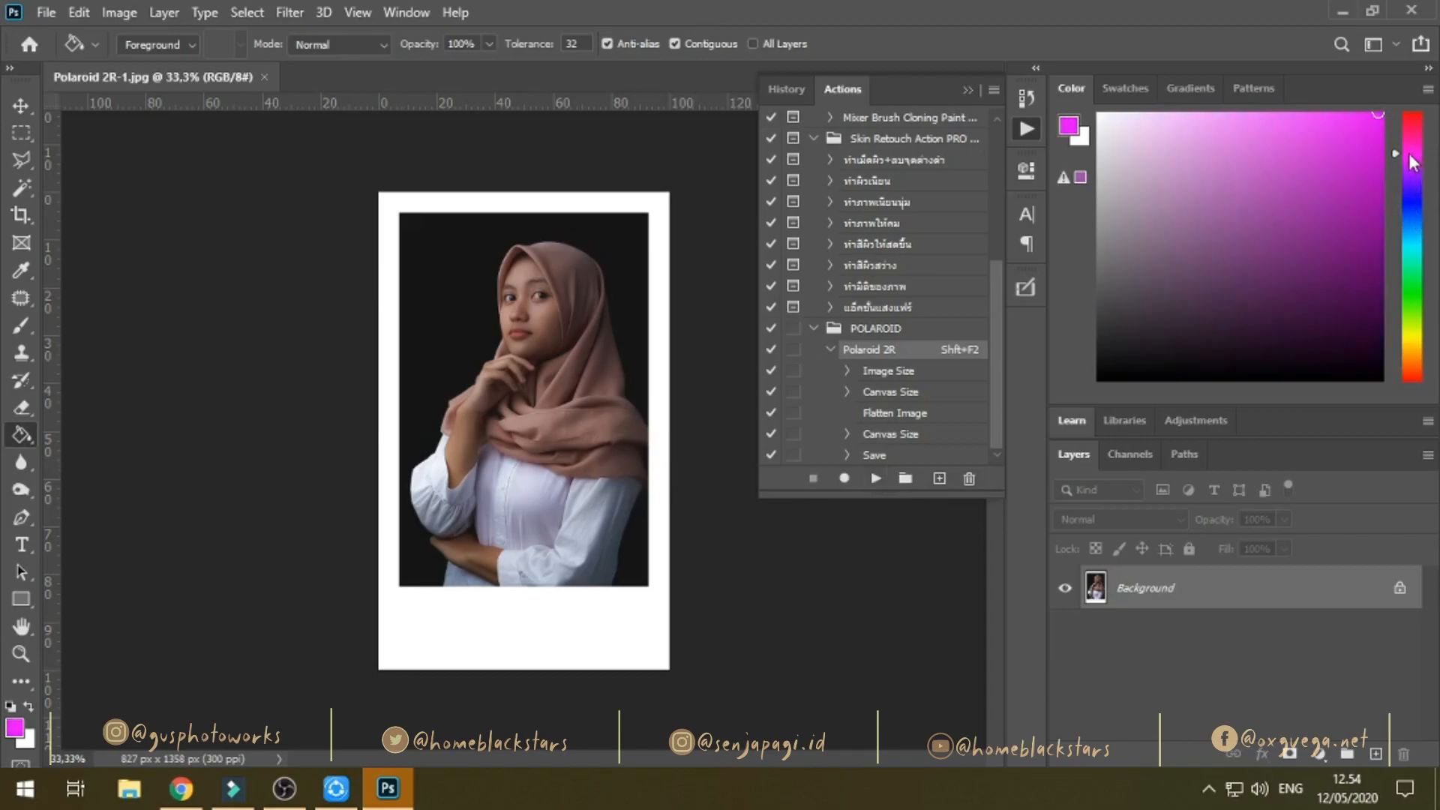
pyautogui.click(1239, 112)
pyautogui.click(632, 620)
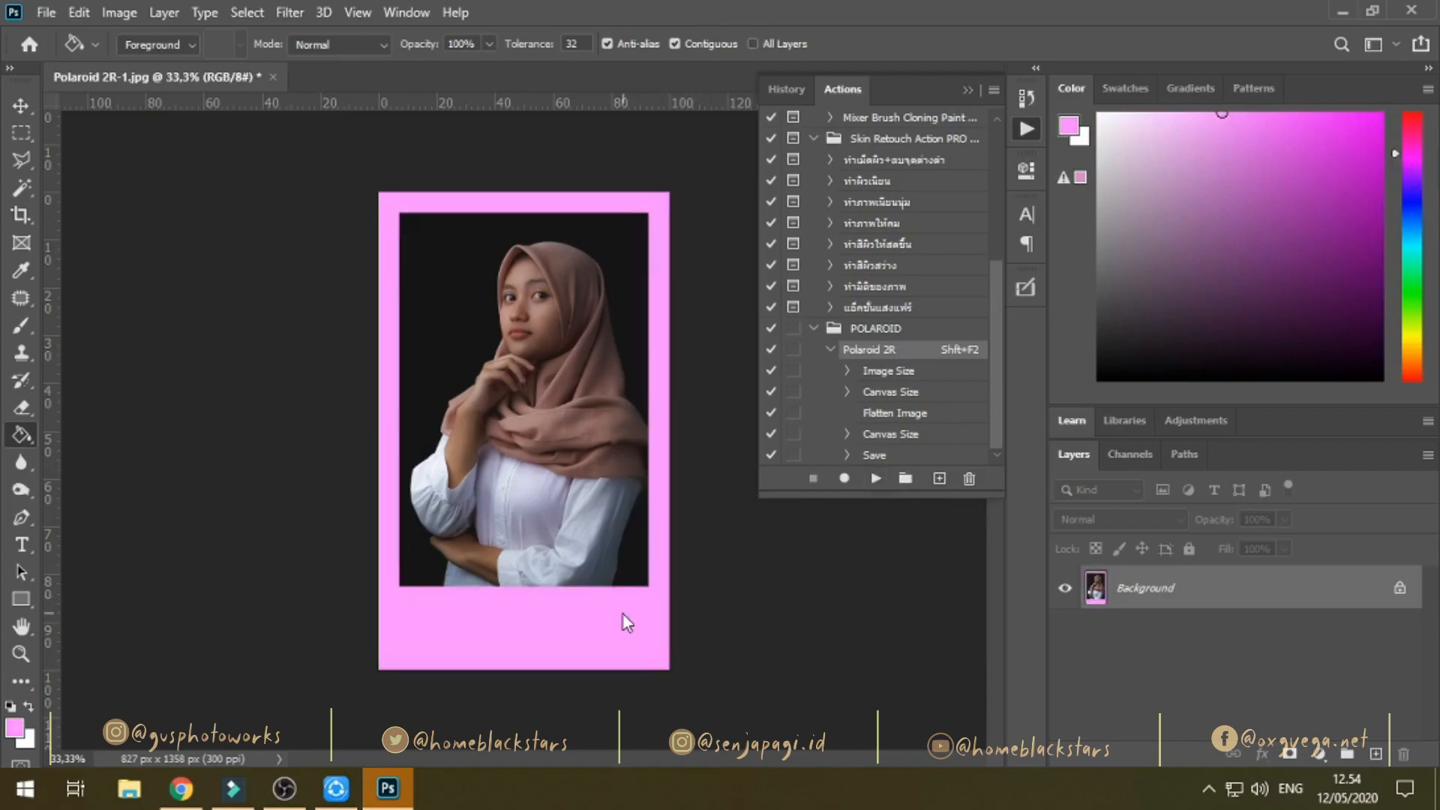
# Save the pink-framed photo on the computer as Polaroid 2R-5.jpg in HASIL POLAROID and collapse the list of actions.
pyautogui.click(45, 13)
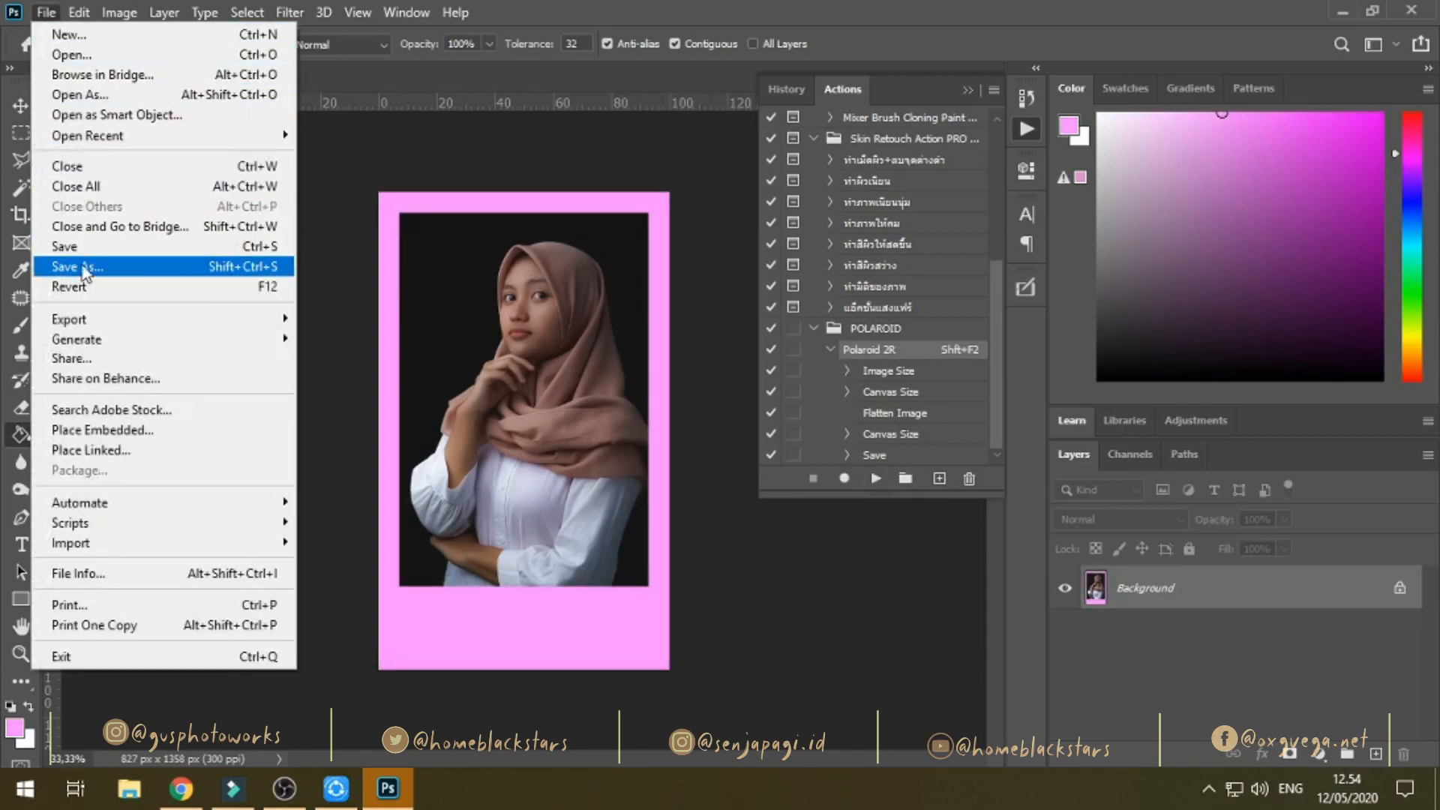
pyautogui.click(84, 271)
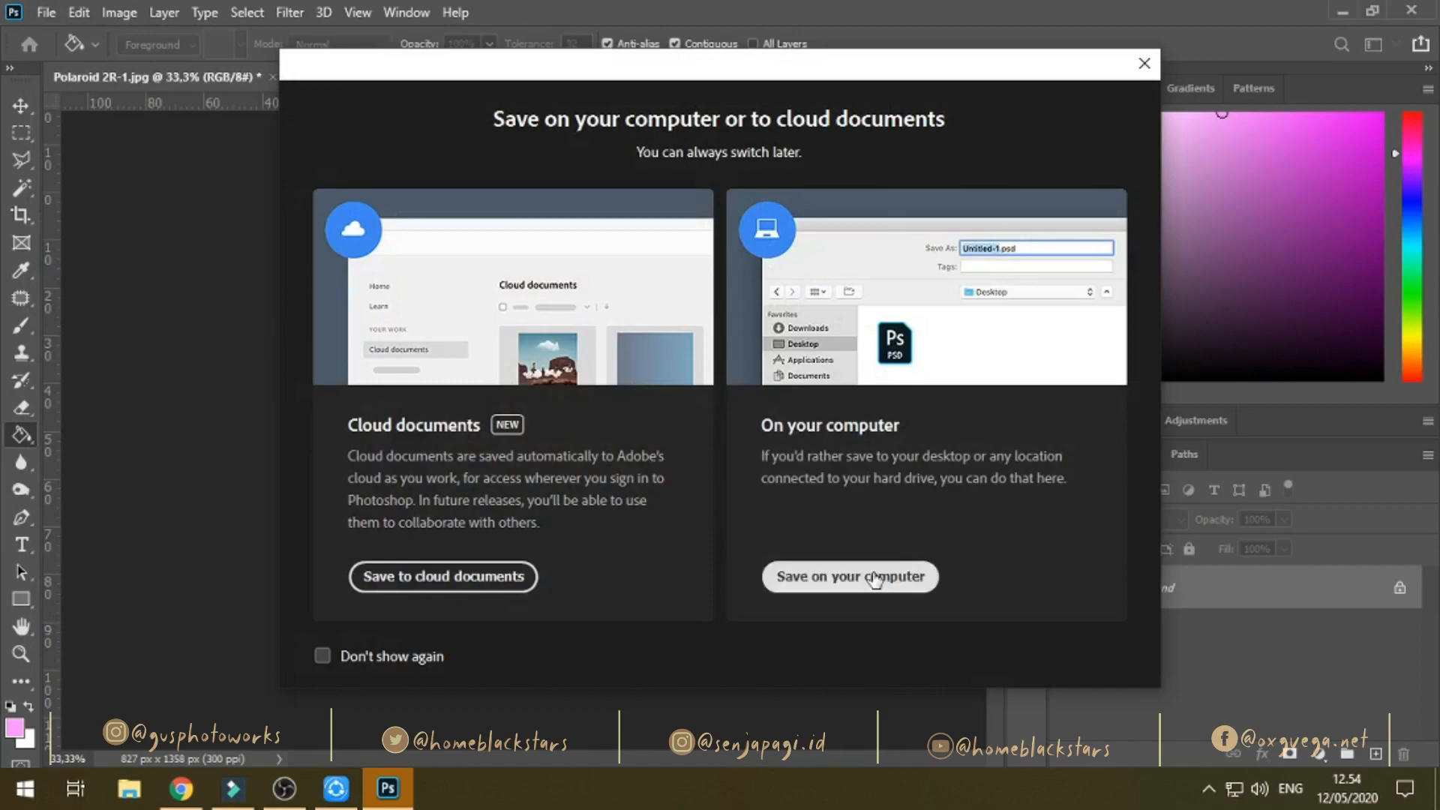
pyautogui.click(877, 578)
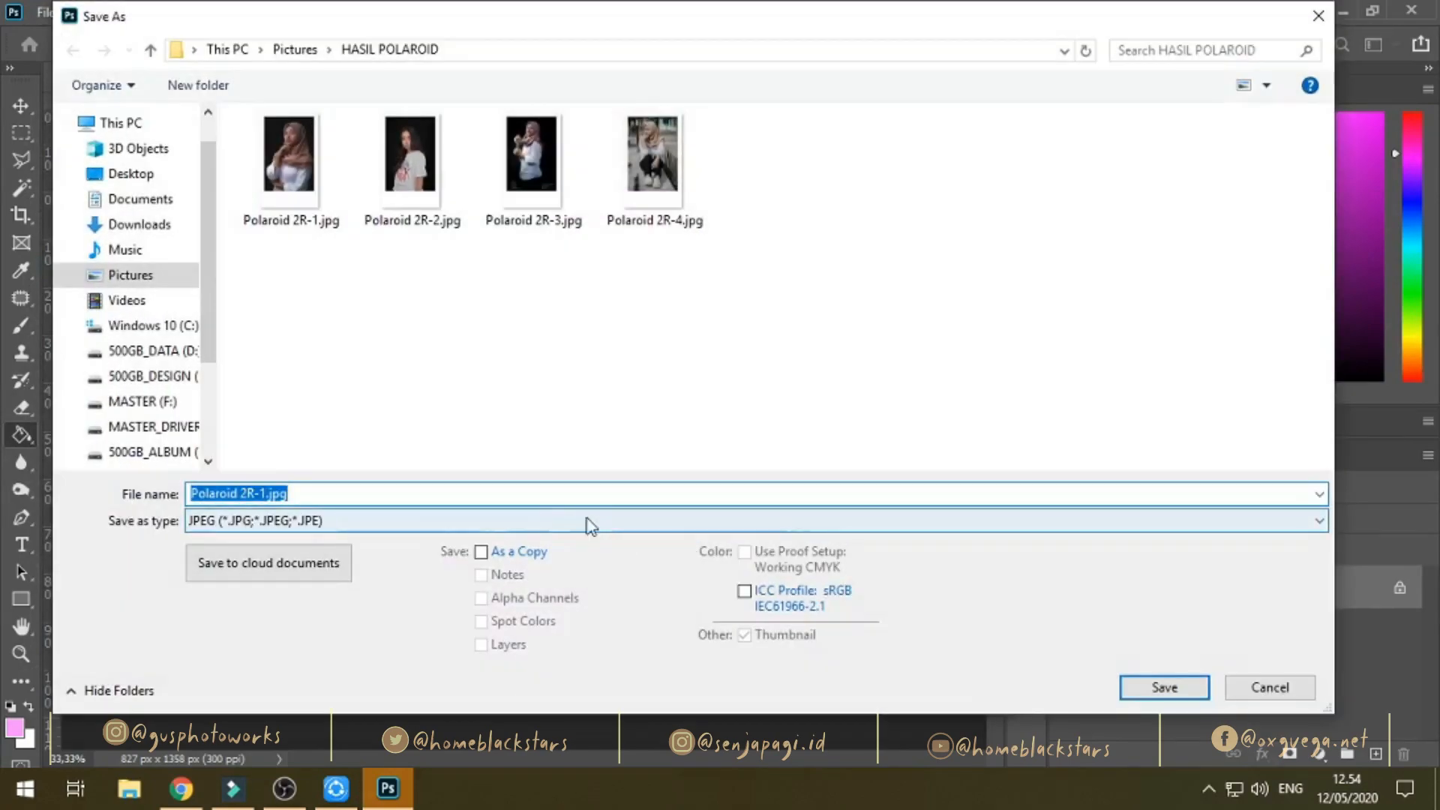
pyautogui.click(261, 493)
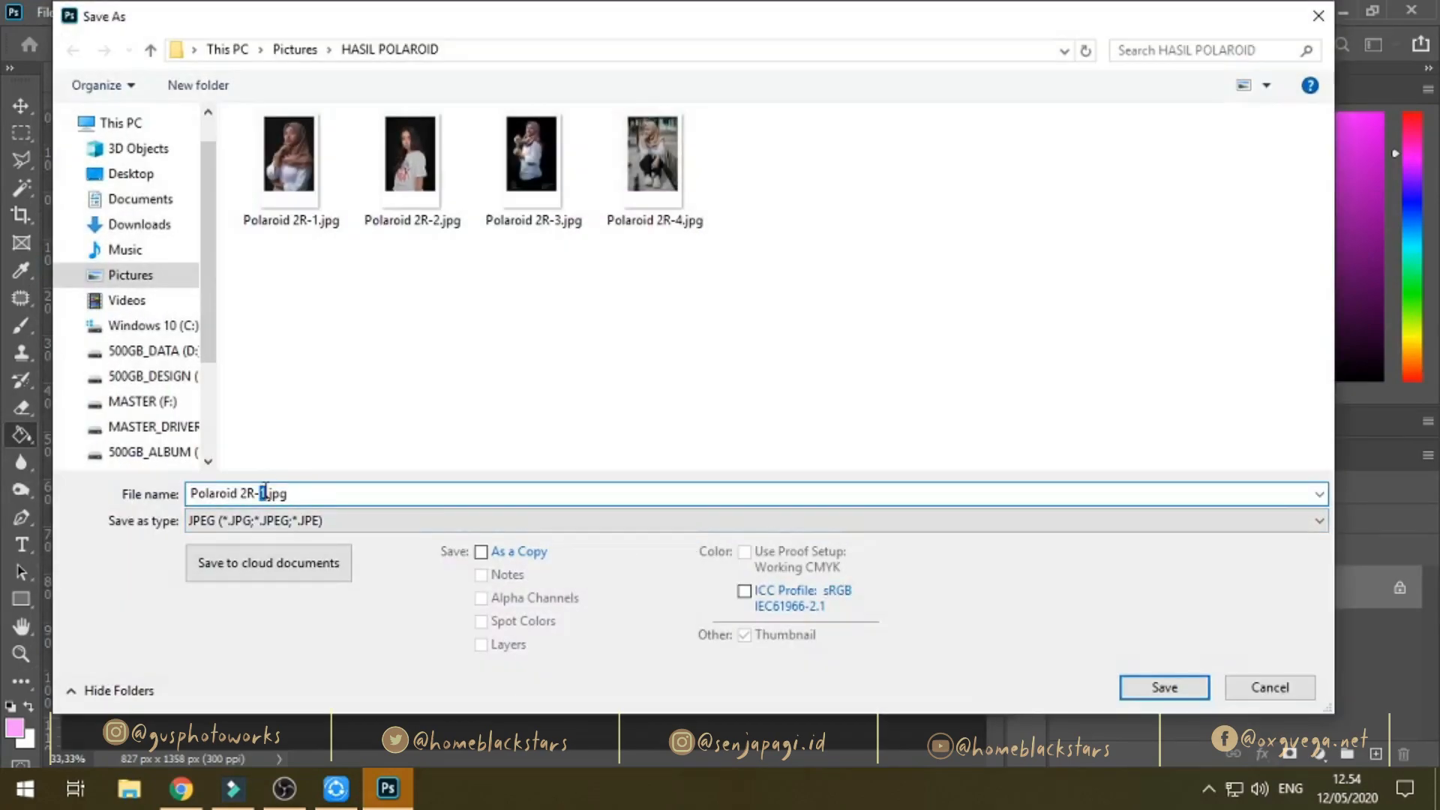
pyautogui.write('5')
pyautogui.click(1164, 687)
pyautogui.click(834, 168)
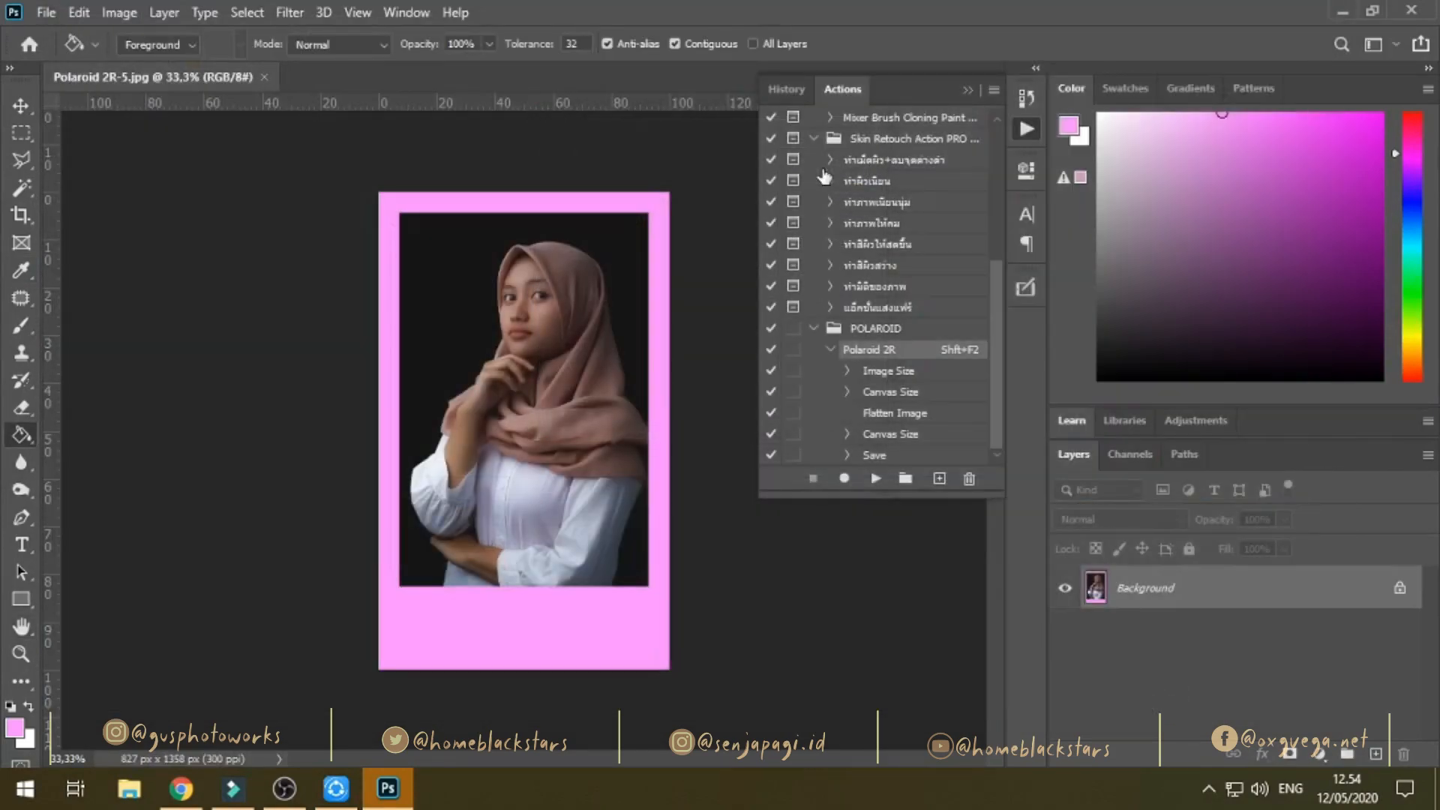
pyautogui.click(975, 91)
# Open Polaroid 2R-5.jpg from HASIL POLAROID to check the saved frame color, and close it again.
pyautogui.click(46, 12)
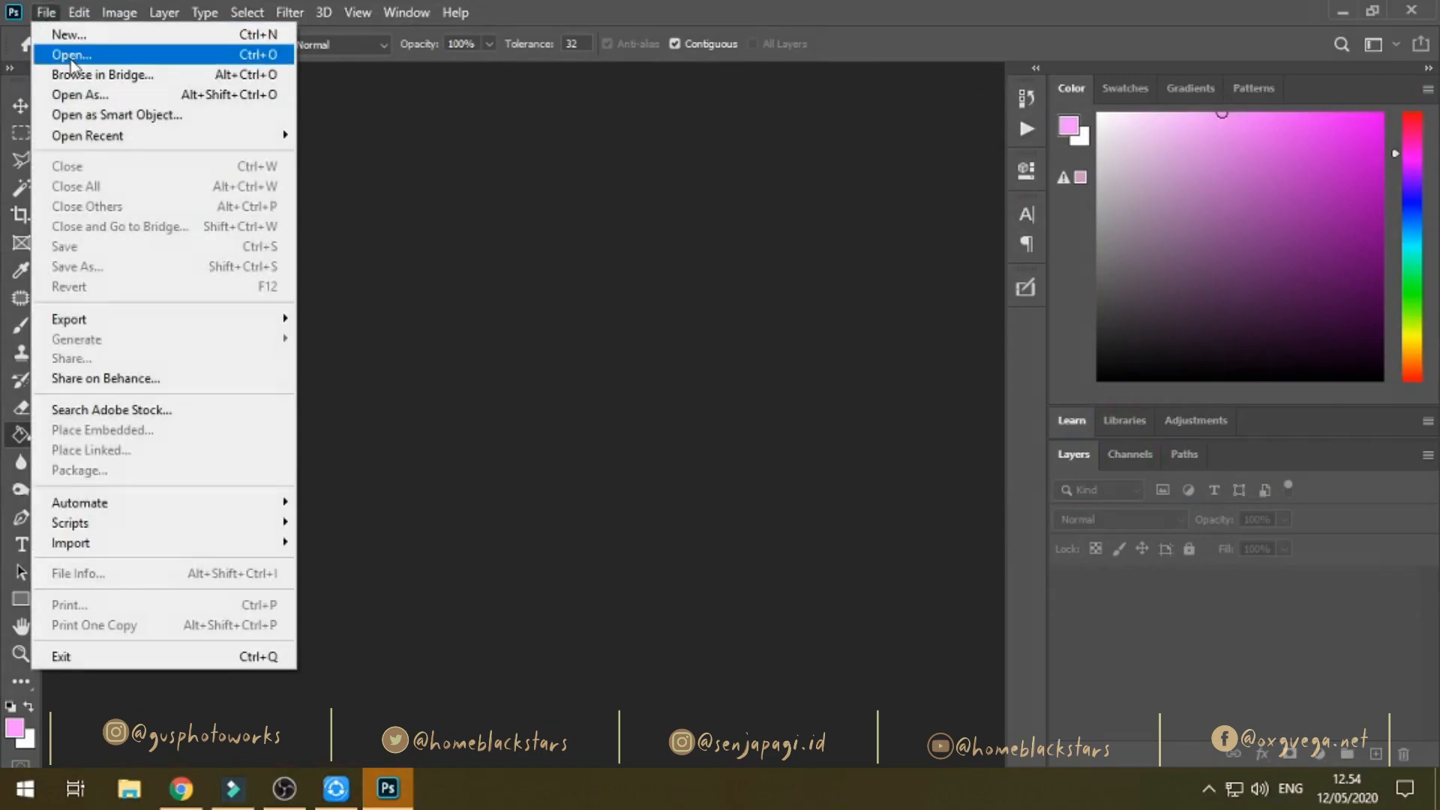
pyautogui.click(72, 61)
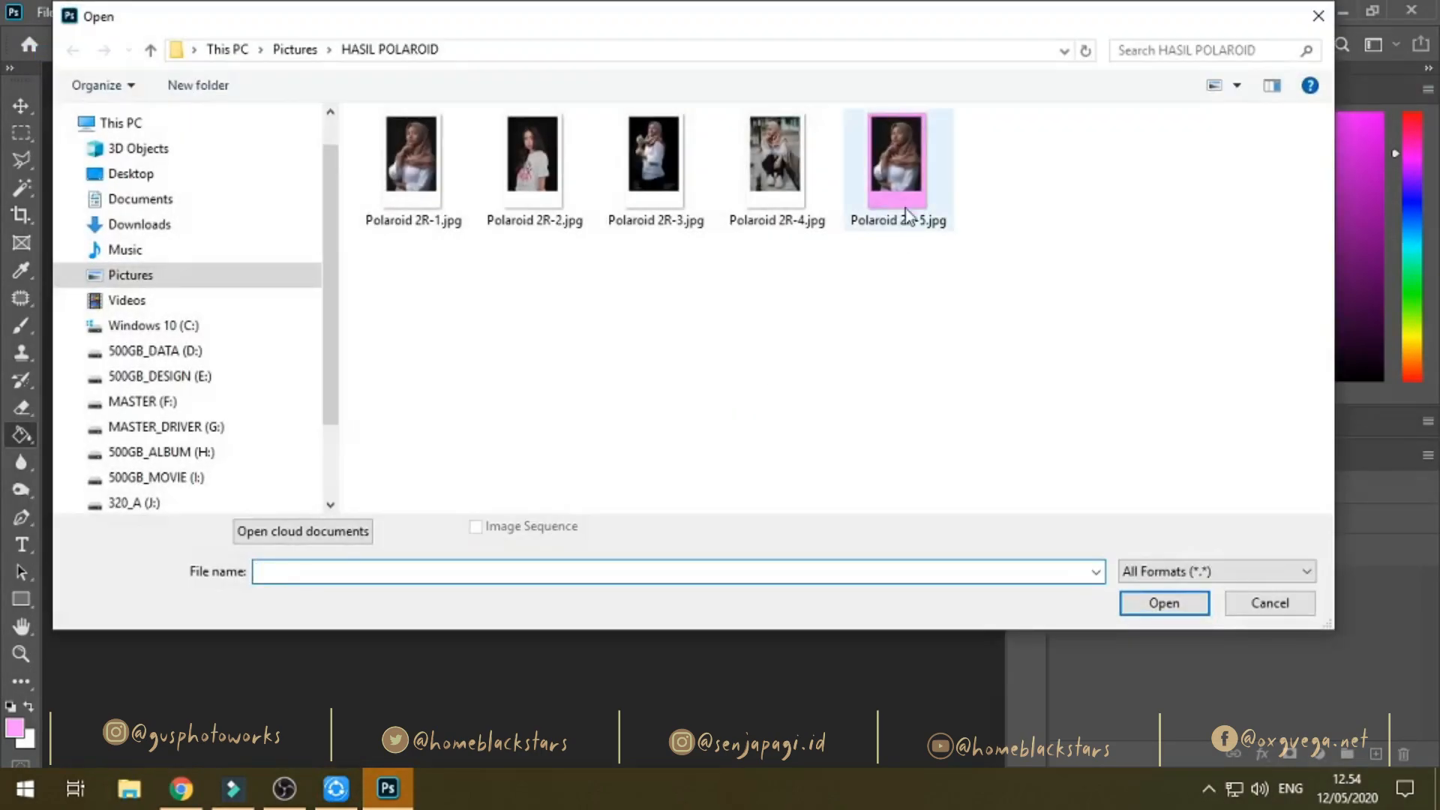
pyautogui.doubleClick(908, 207)
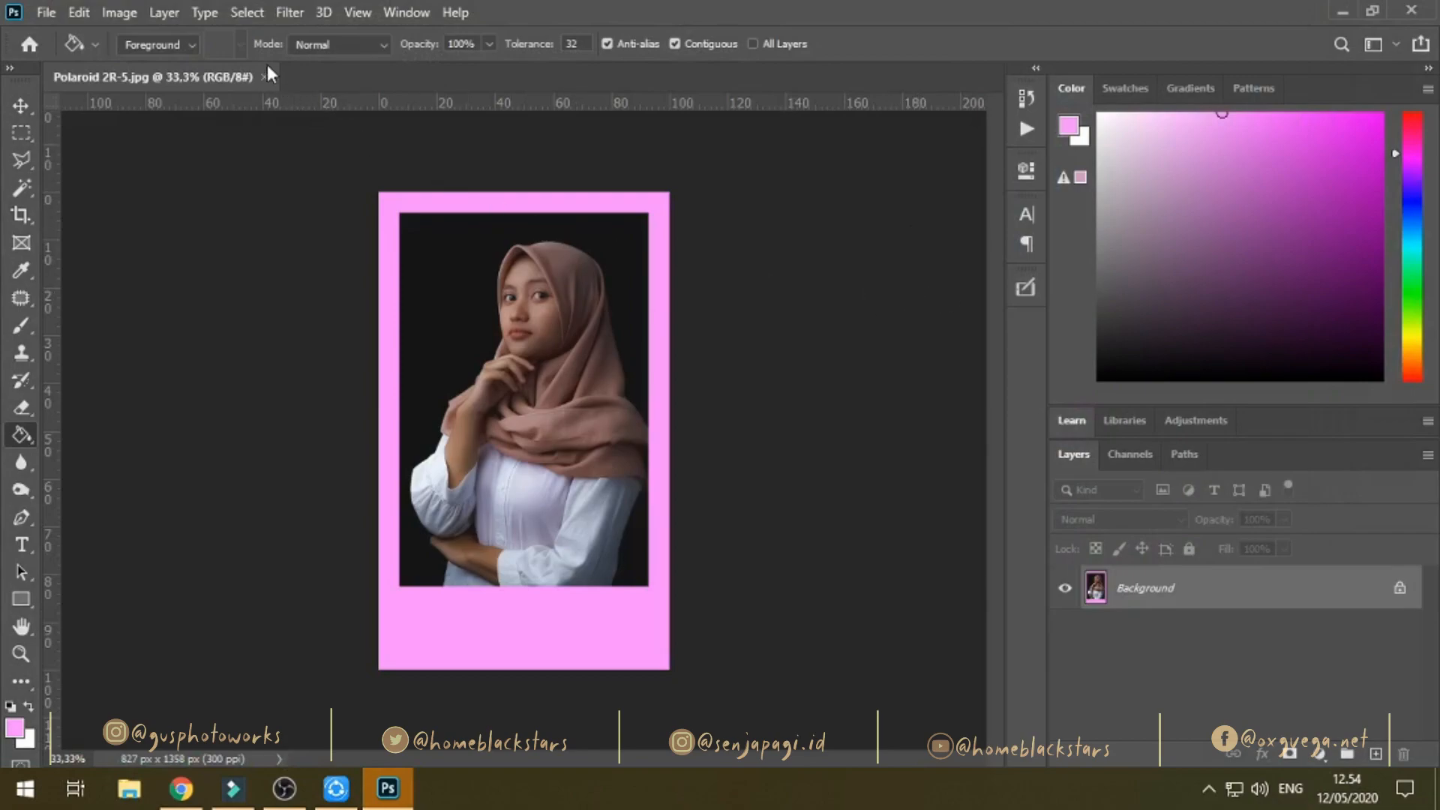
pyautogui.click(265, 76)
# Preview Polaroid 2R-5.jpg from the HASIL POLAROID folder in Windows Photo Viewer.
pyautogui.click(47, 13)
pyautogui.click(71, 55)
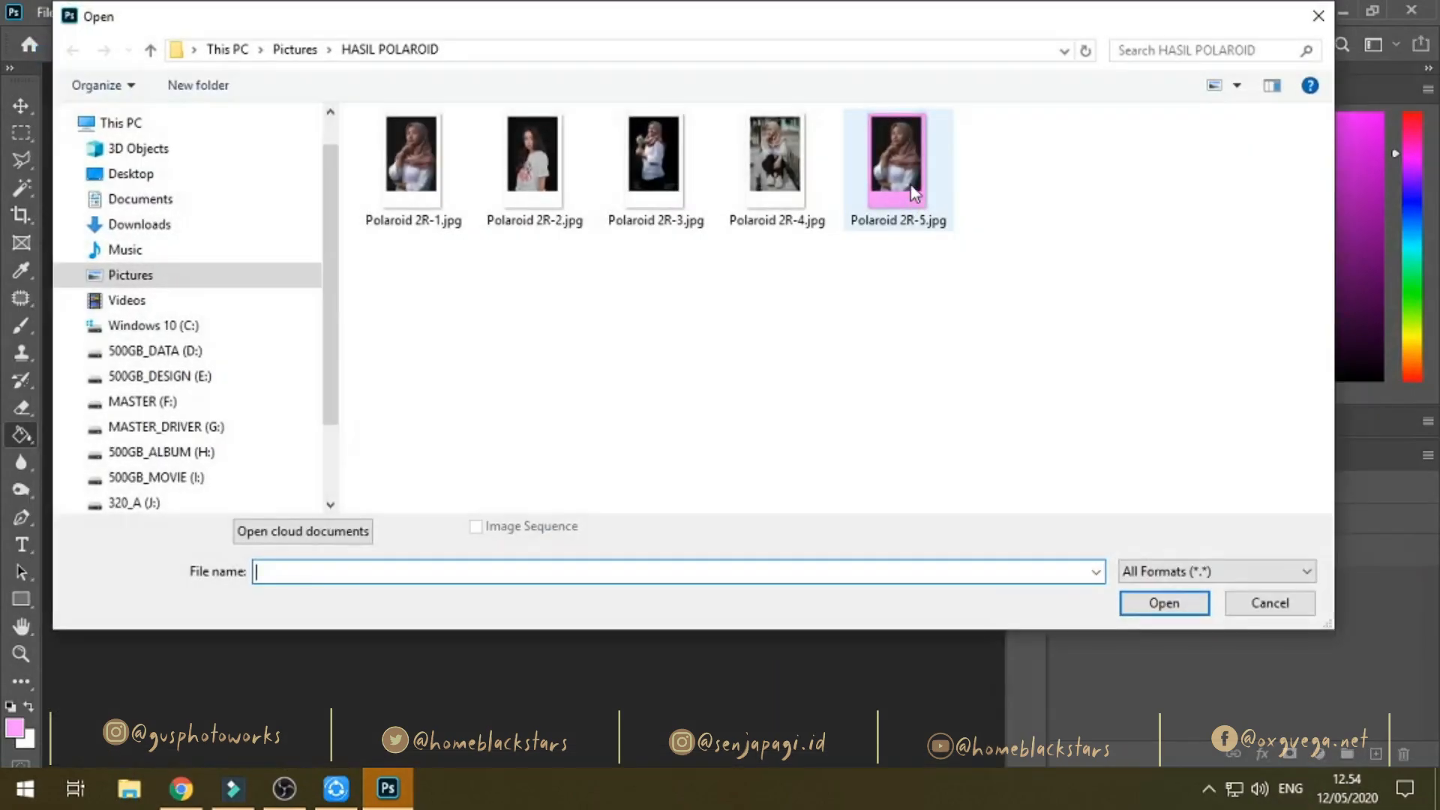
pyautogui.rightClick(910, 193)
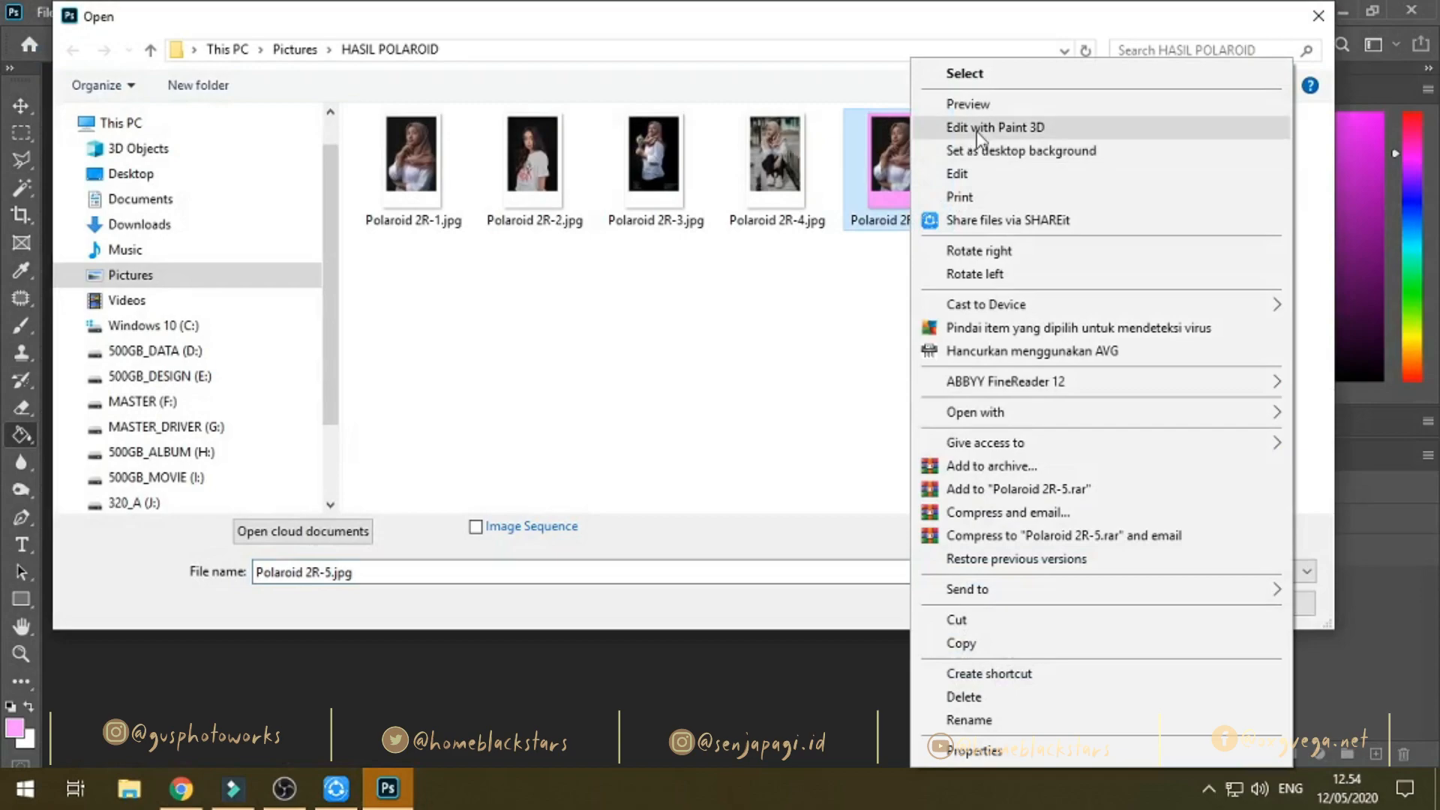
pyautogui.click(967, 104)
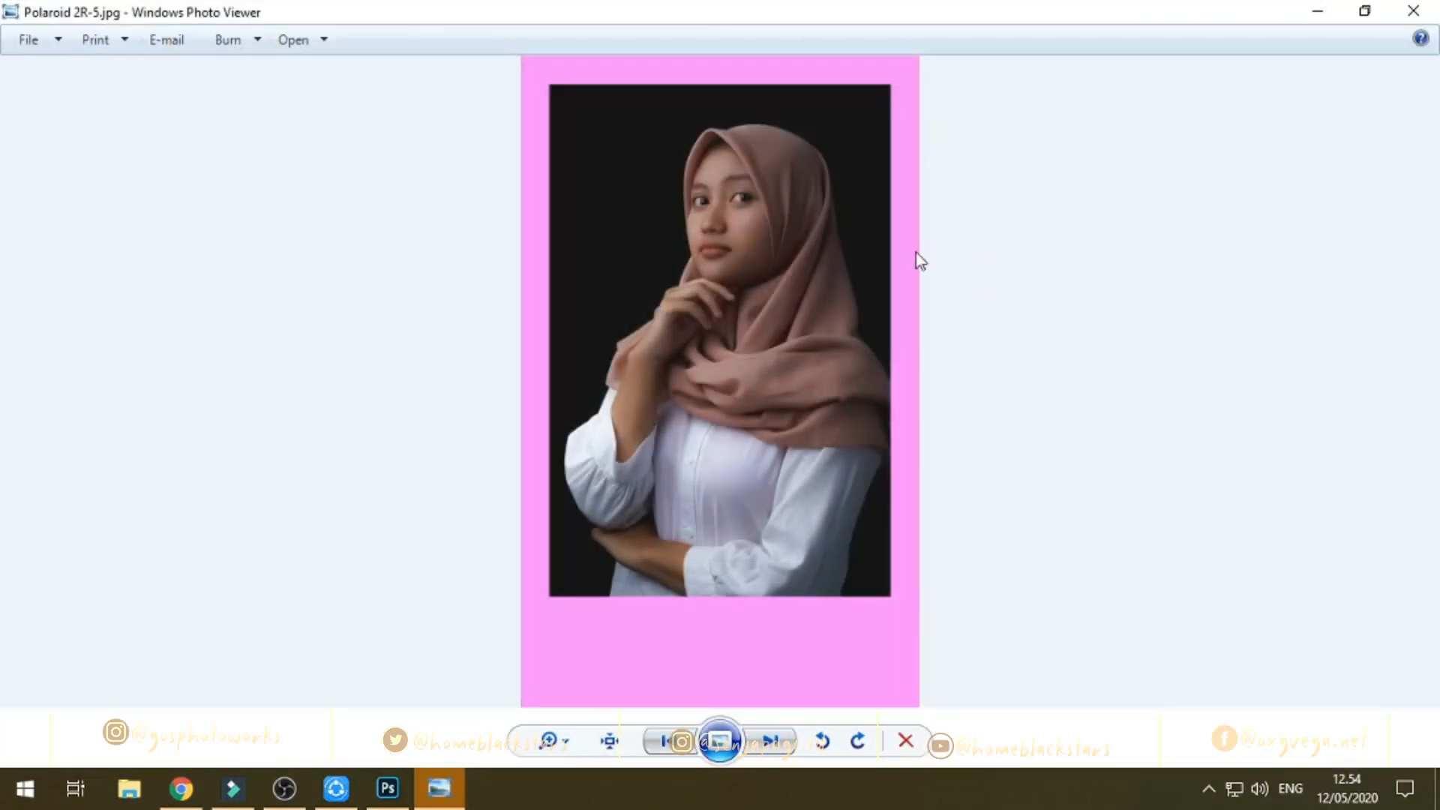
# Browse through the other saved polaroids in the viewer, and close both the viewer and the file selection dialog.
pyautogui.click(760, 748)
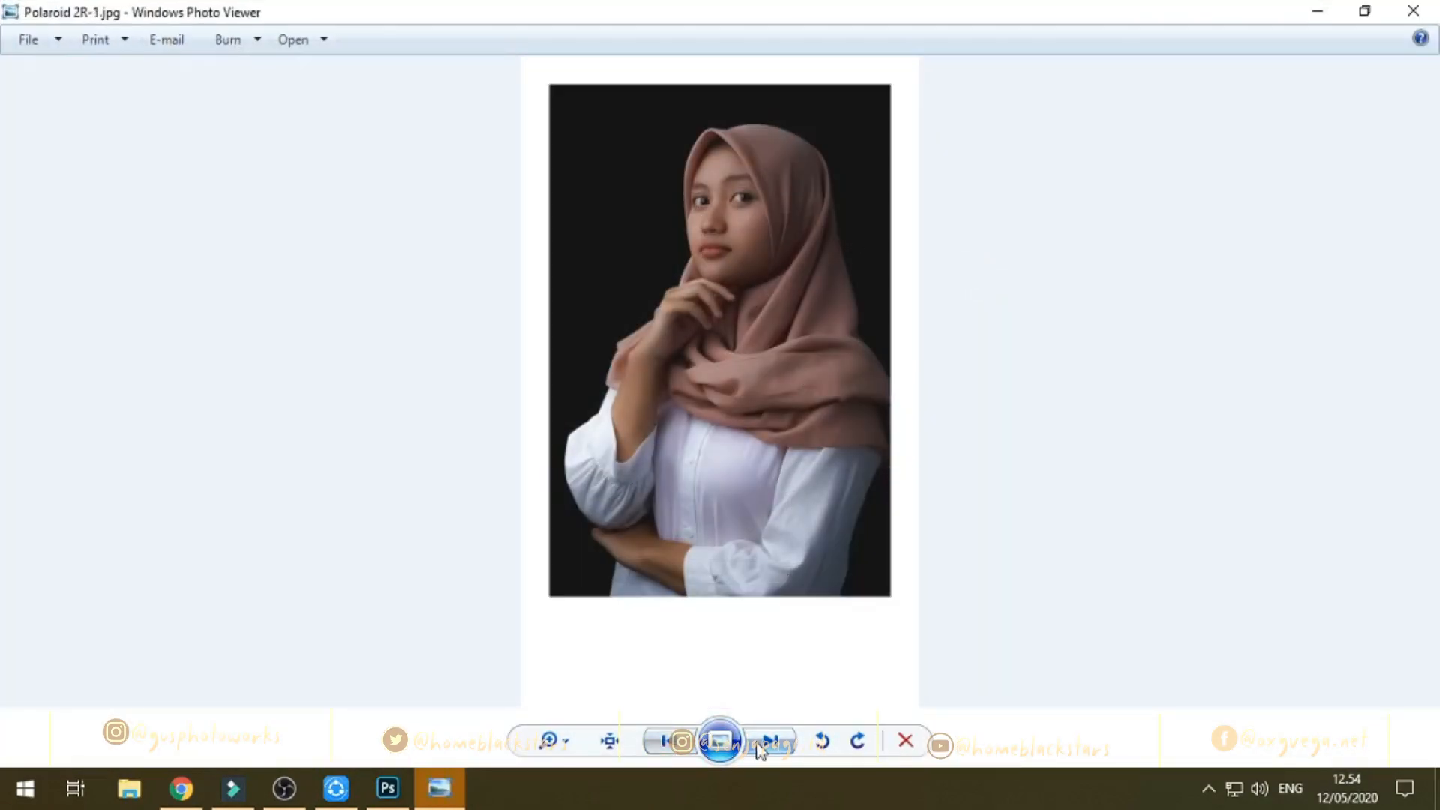
pyautogui.click(681, 752)
pyautogui.click(763, 752)
pyautogui.click(660, 750)
pyautogui.click(659, 750)
pyautogui.click(659, 750)
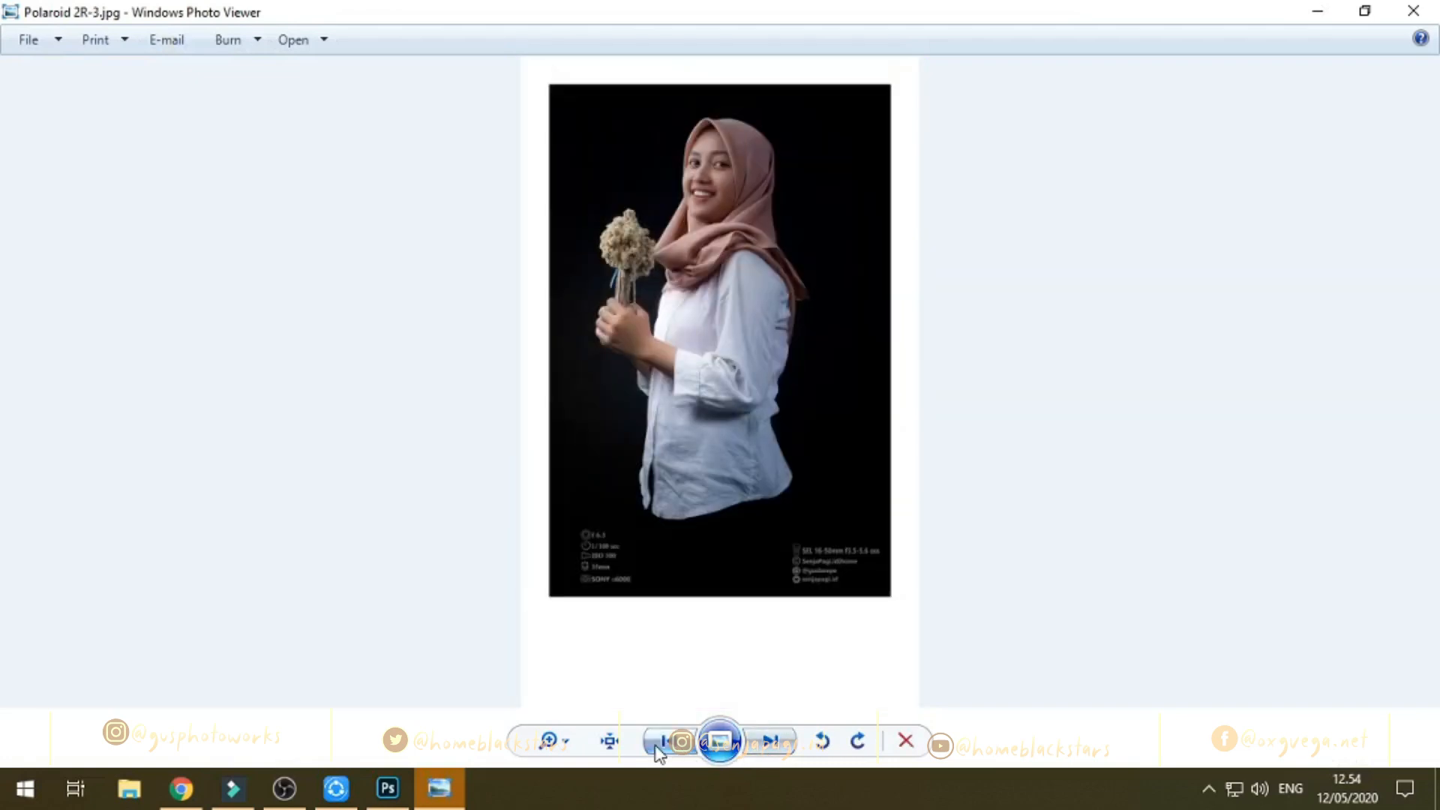
pyautogui.click(658, 751)
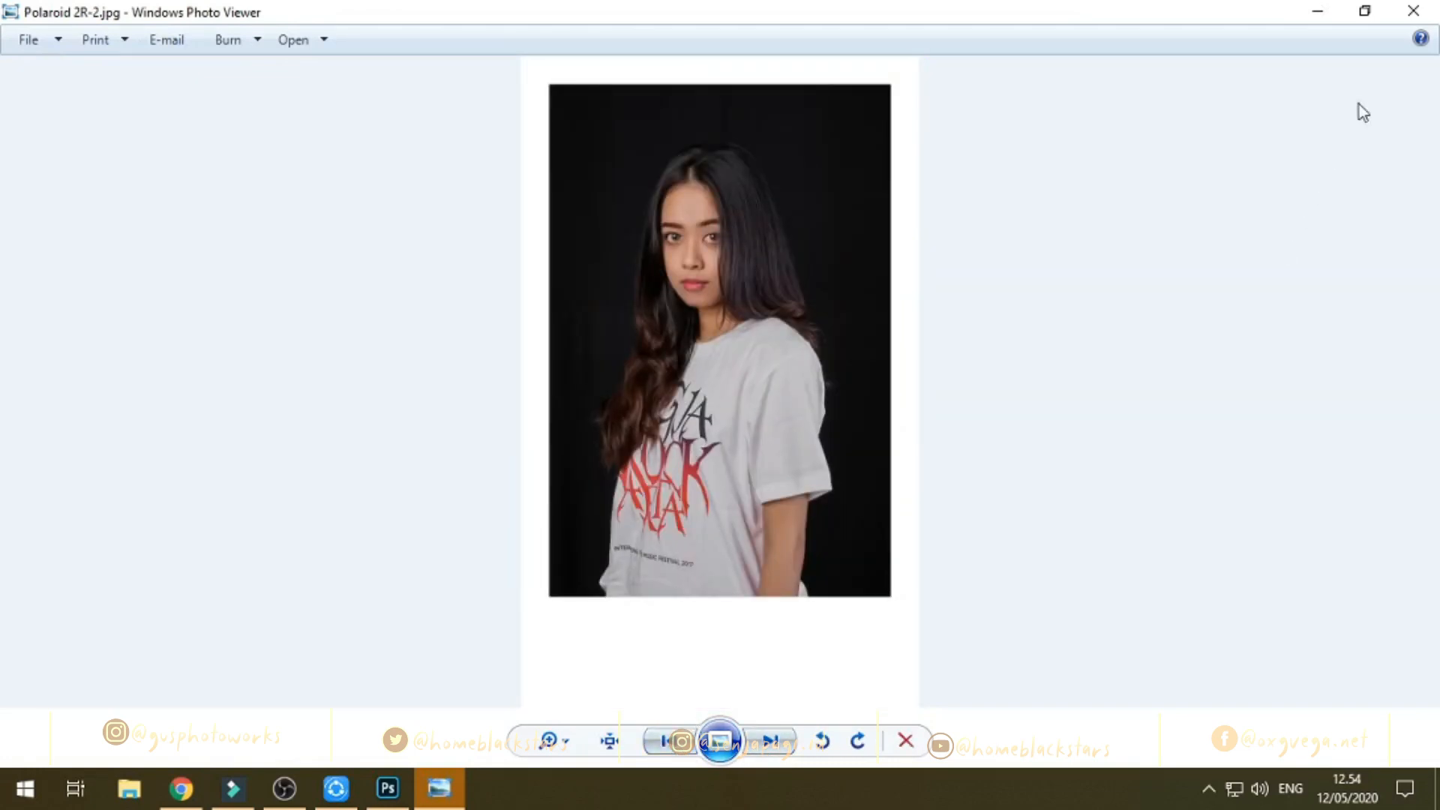
pyautogui.click(1408, 17)
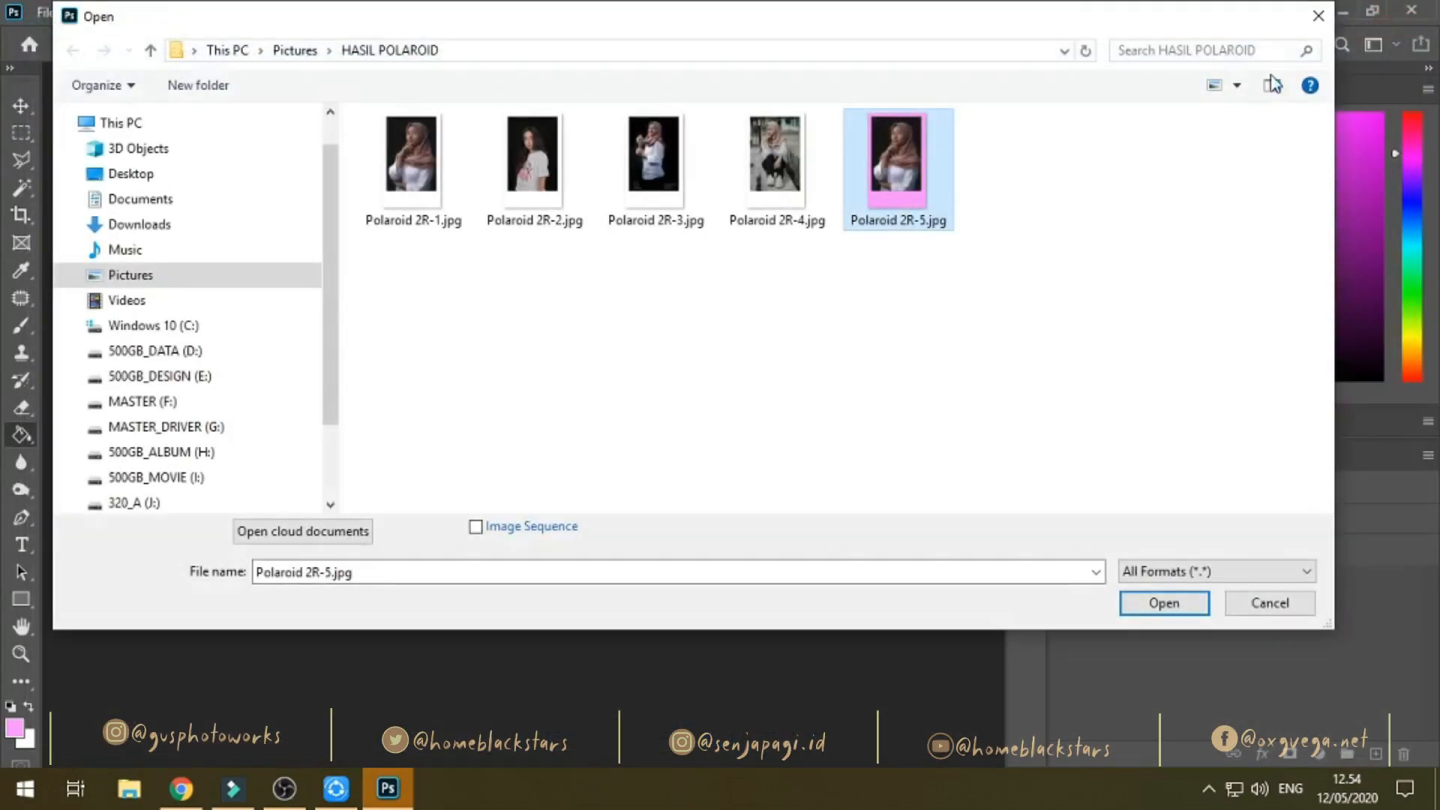
pyautogui.click(1319, 16)
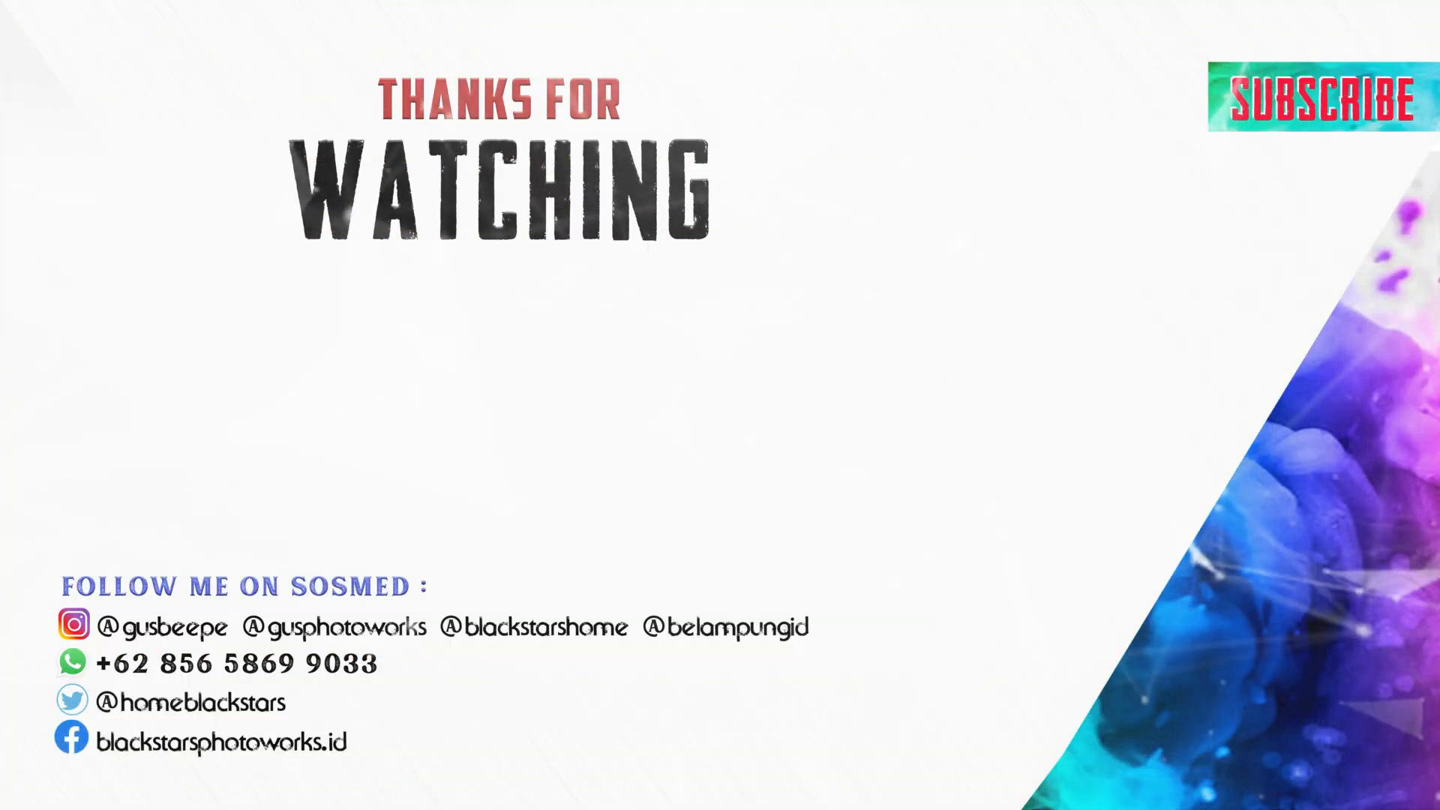